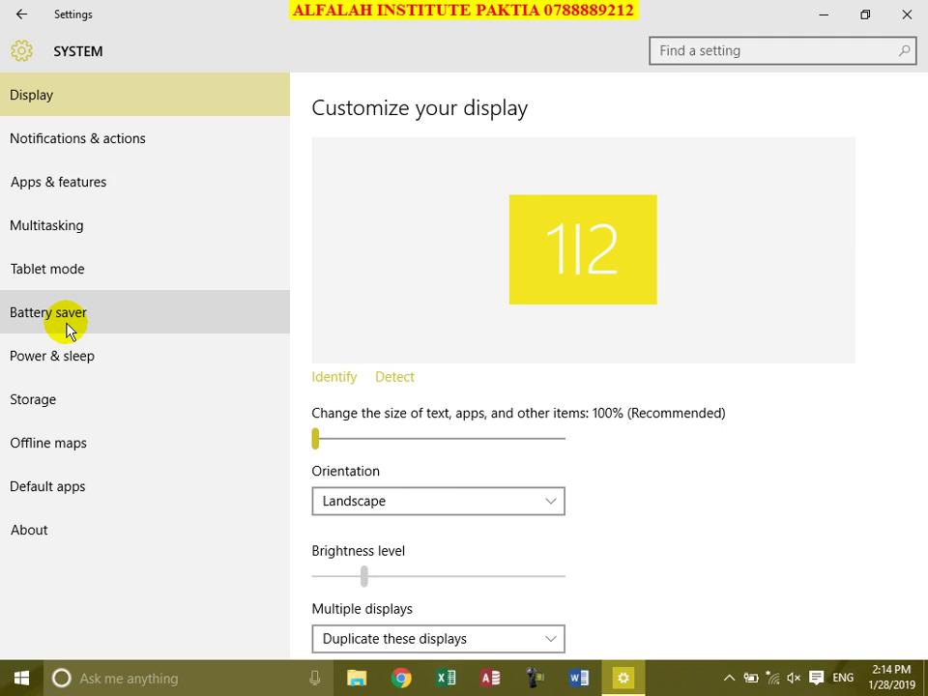
# - In the Power & sleep settings, set the screen to turn off after 5 minutes on battery and 10 minutes when plugged in
pyautogui.click(7, 363)
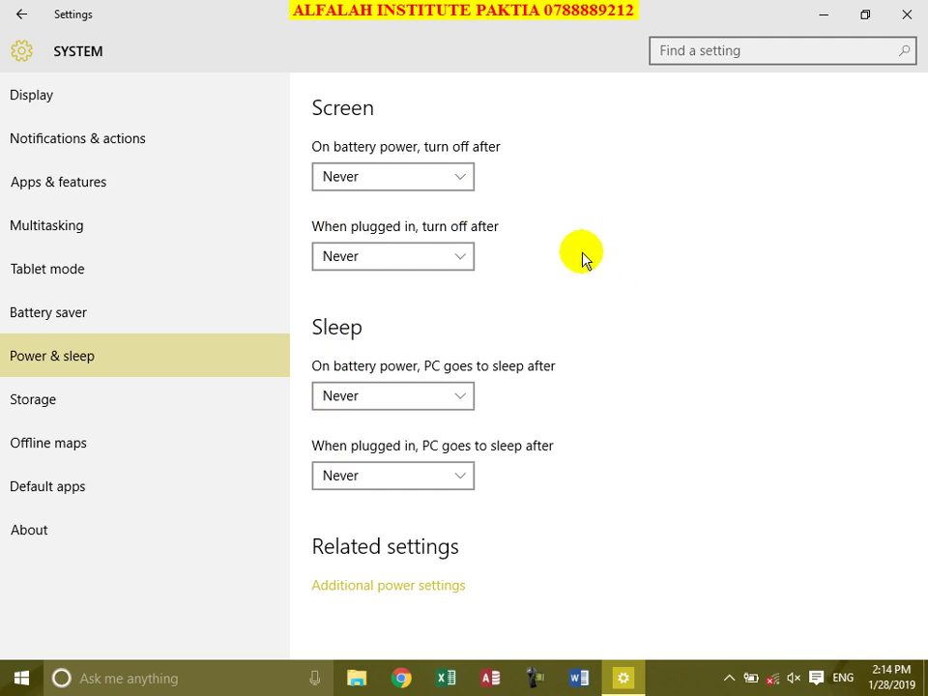
pyautogui.click(441, 183)
pyautogui.scroll(3, 425, 210)
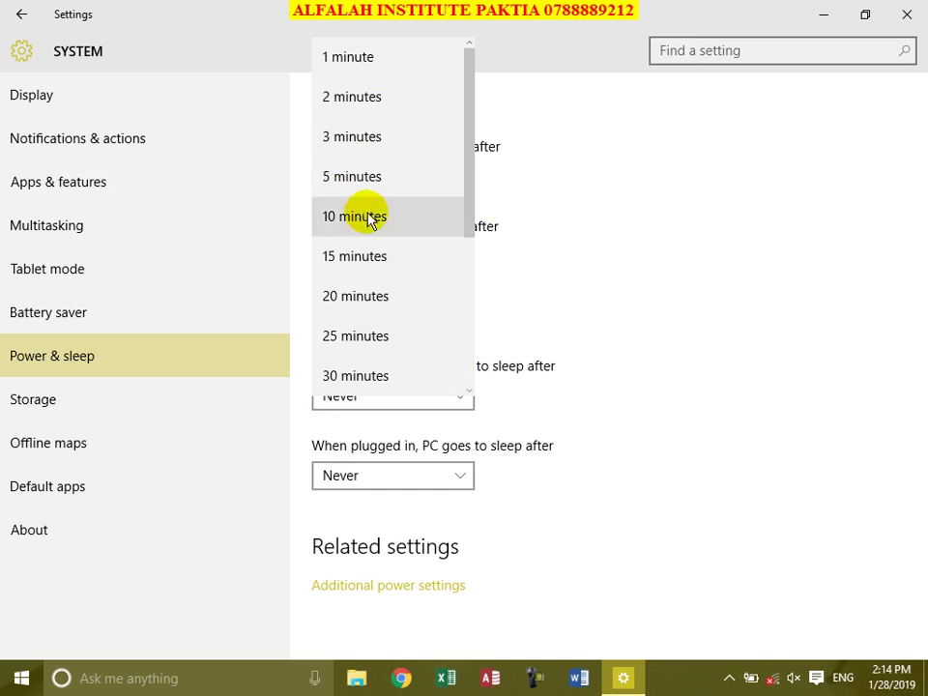
pyautogui.click(360, 183)
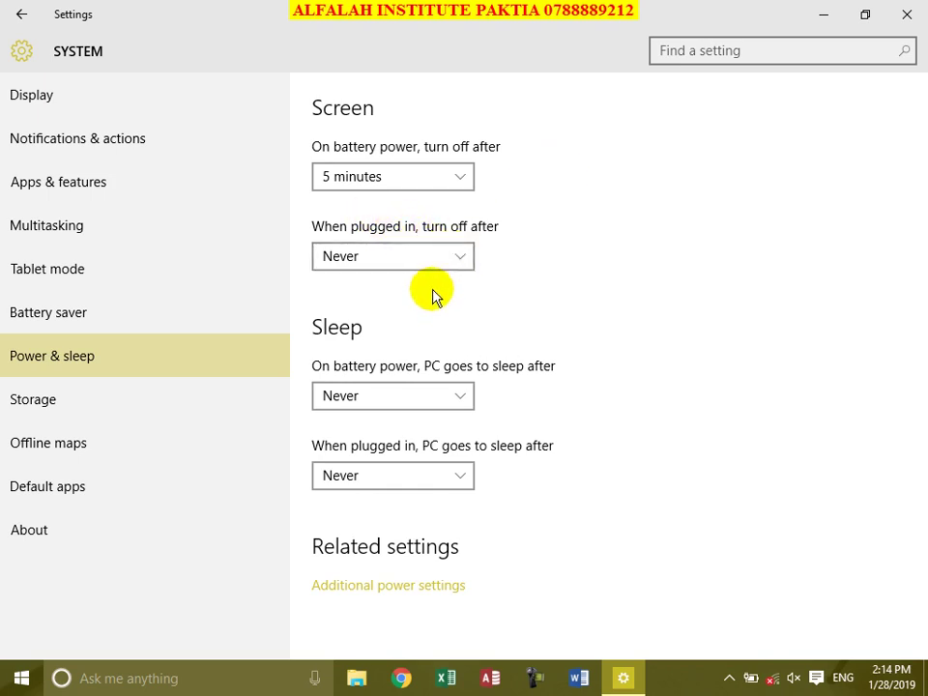
pyautogui.click(434, 260)
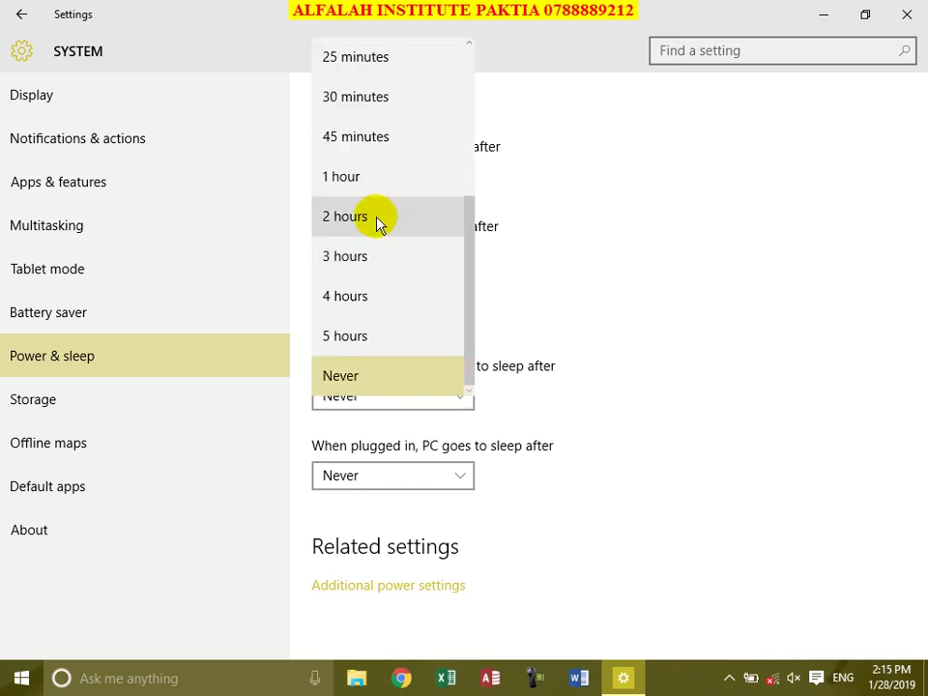
pyautogui.scroll(3, 381, 227)
pyautogui.click(375, 155)
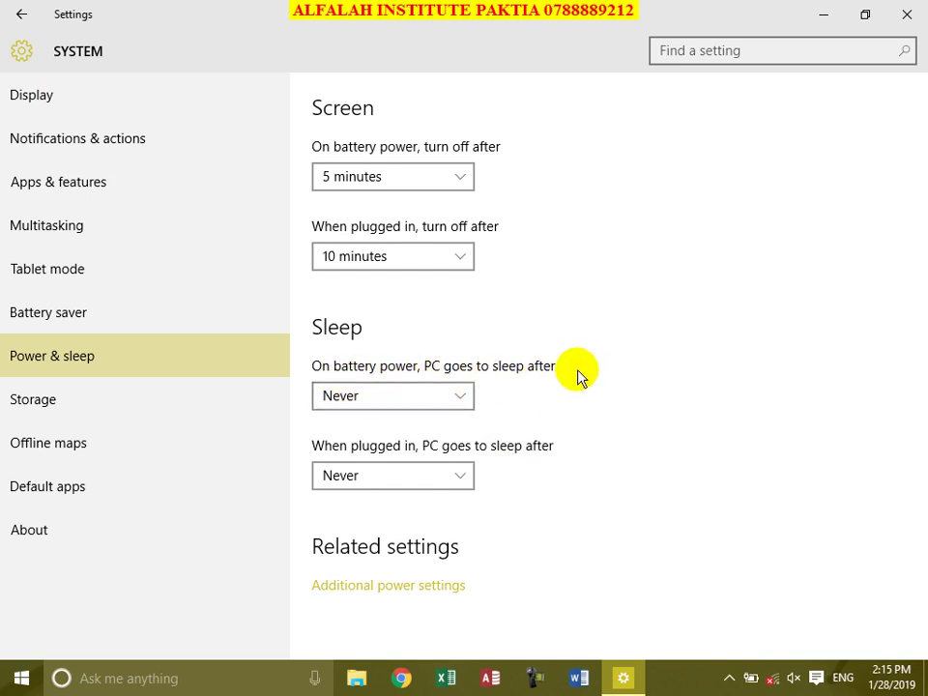
# - Set the PC to go to sleep after 15 minutes on battery power and after 25 minutes when plugged in
pyautogui.click(406, 396)
pyautogui.scroll(3, 399, 188)
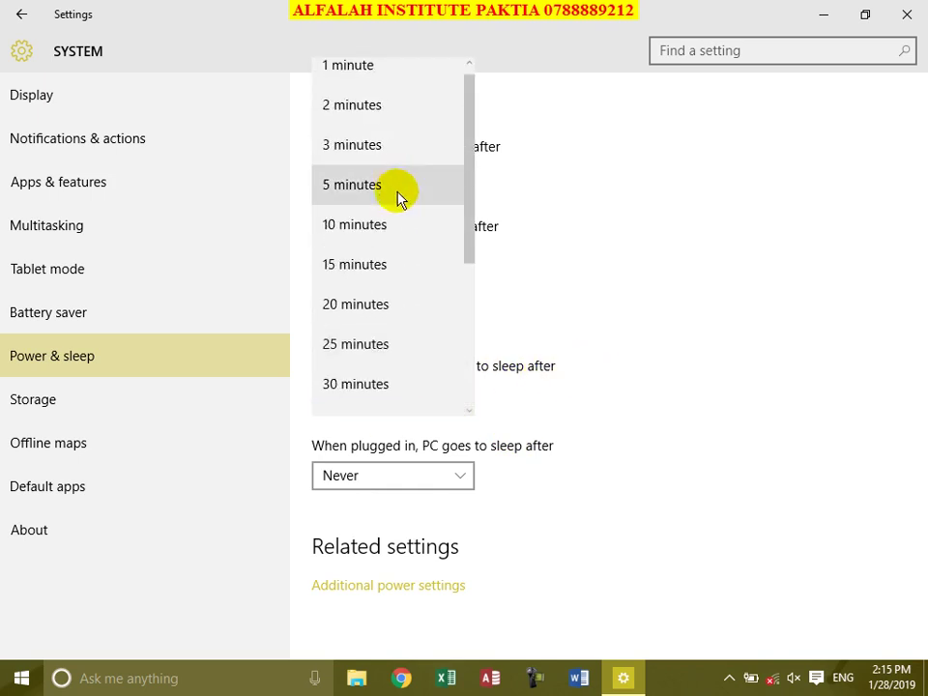
pyautogui.click(386, 264)
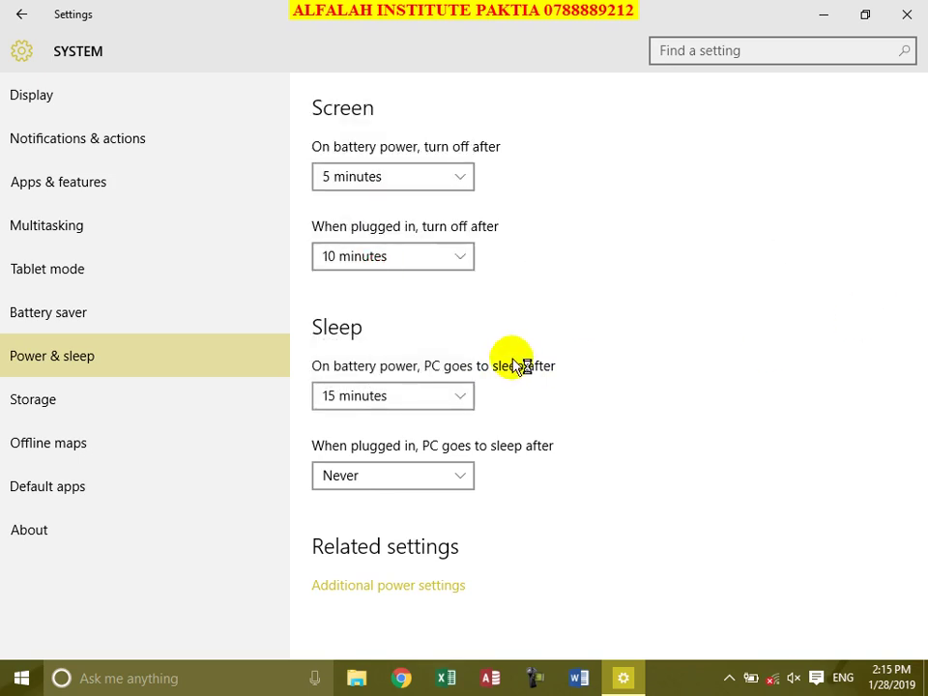
pyautogui.click(436, 480)
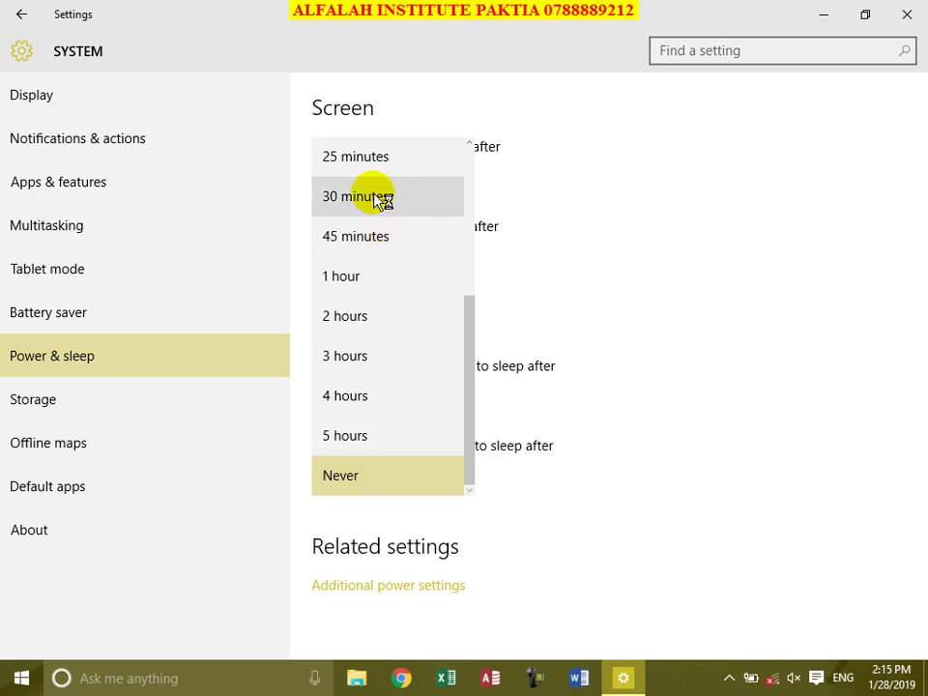
pyautogui.click(340, 164)
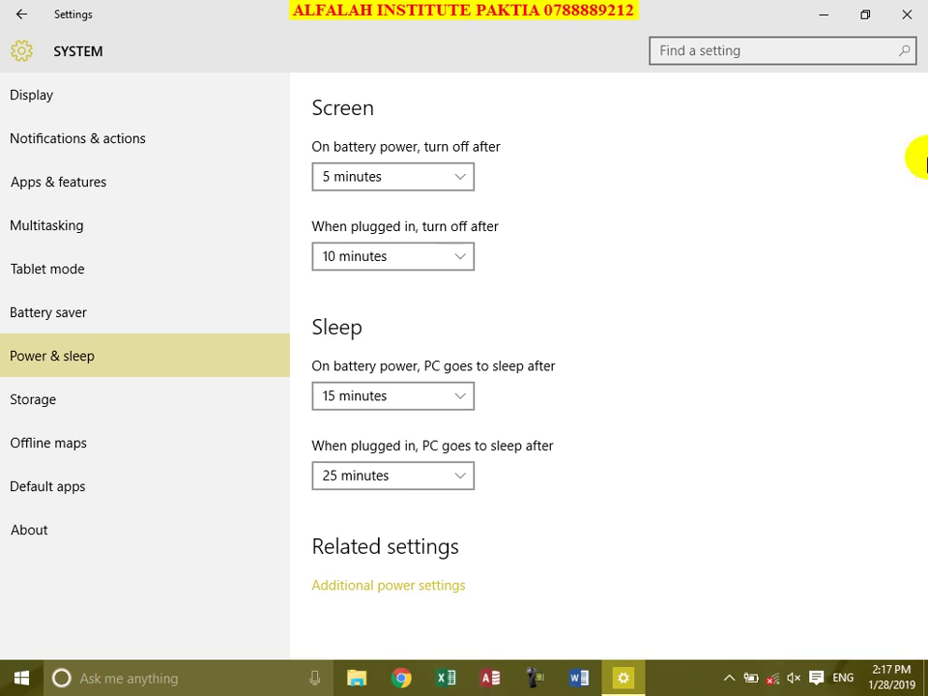
pyautogui.click(739, 277)
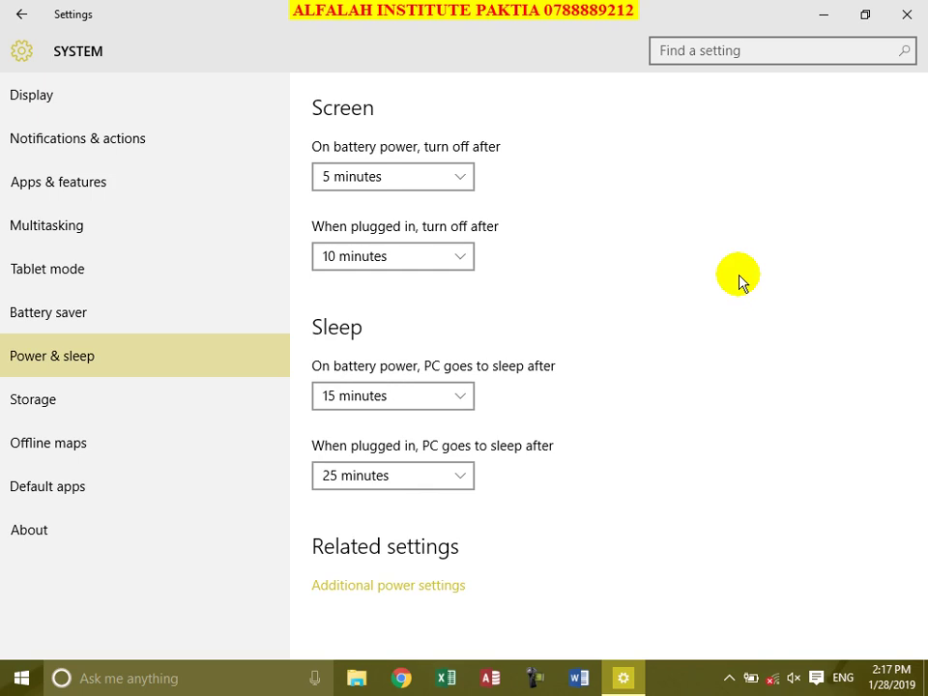
pyautogui.click(811, 13)
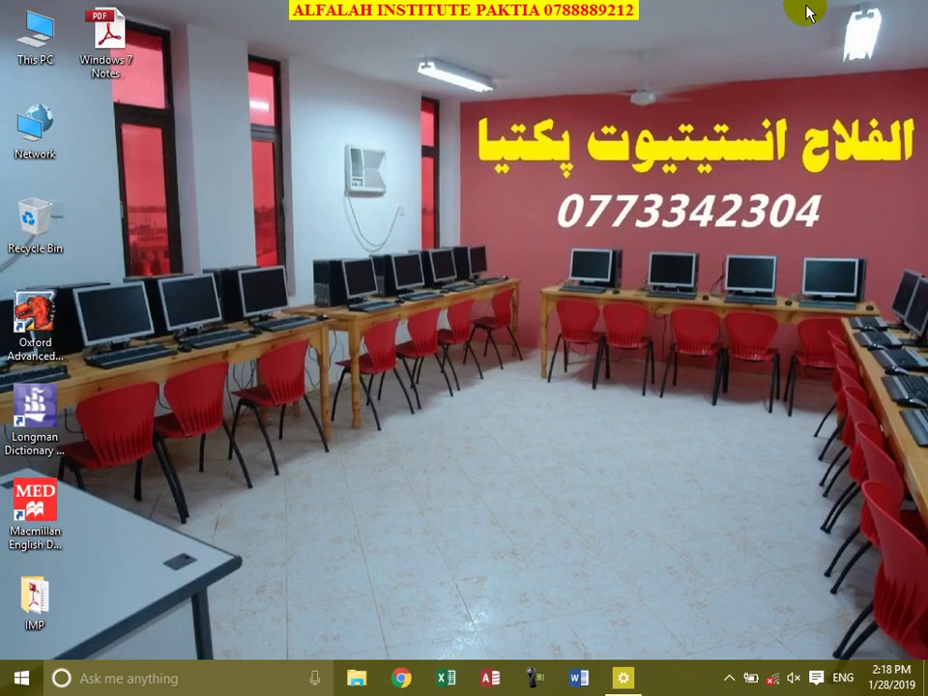
pyautogui.rightClick(345, 86)
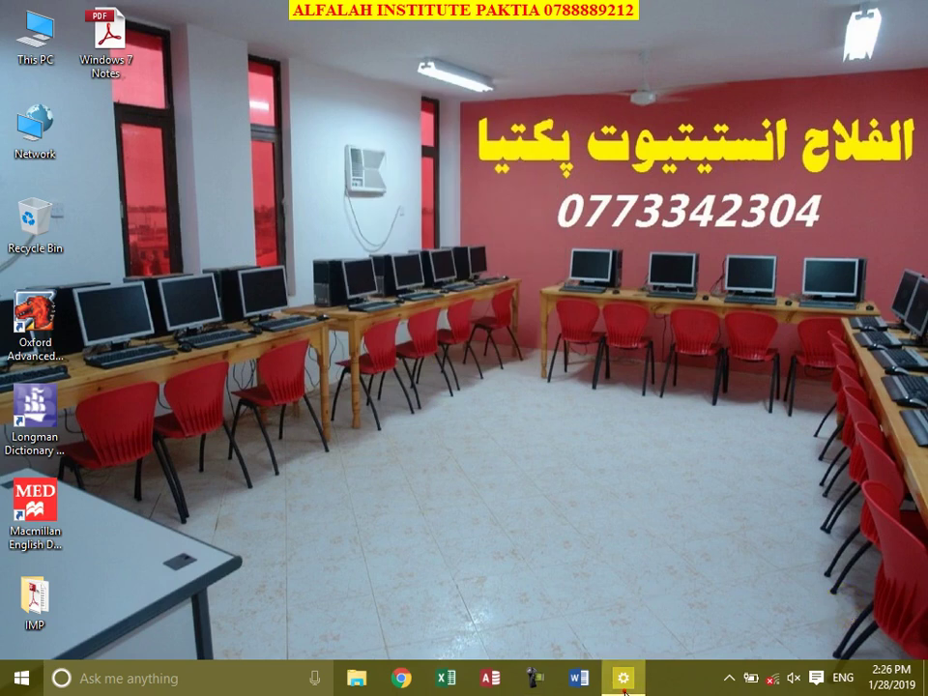
pyautogui.click(623, 678)
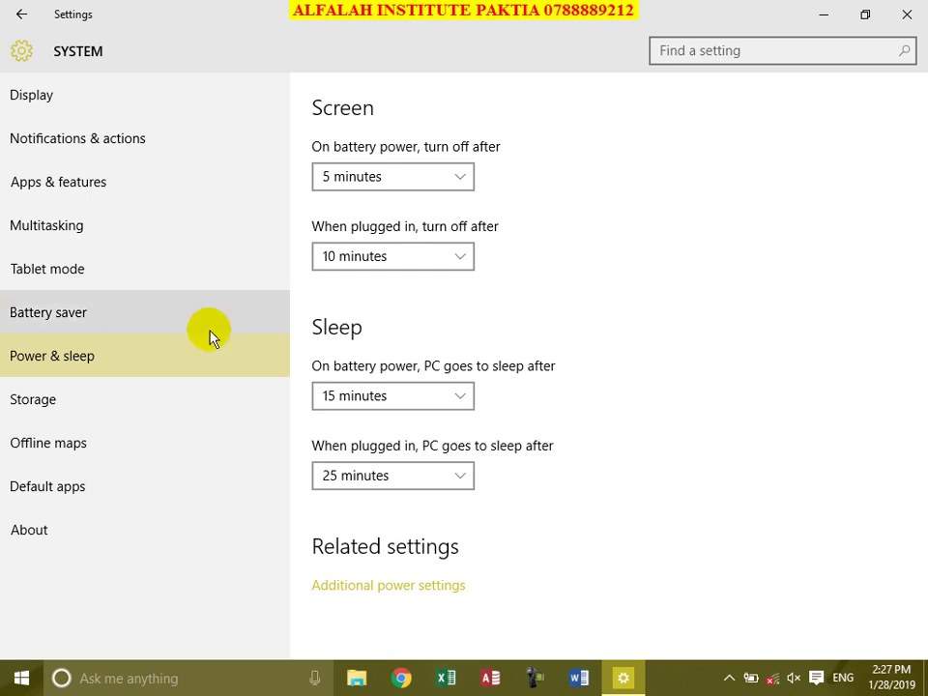
pyautogui.click(710, 337)
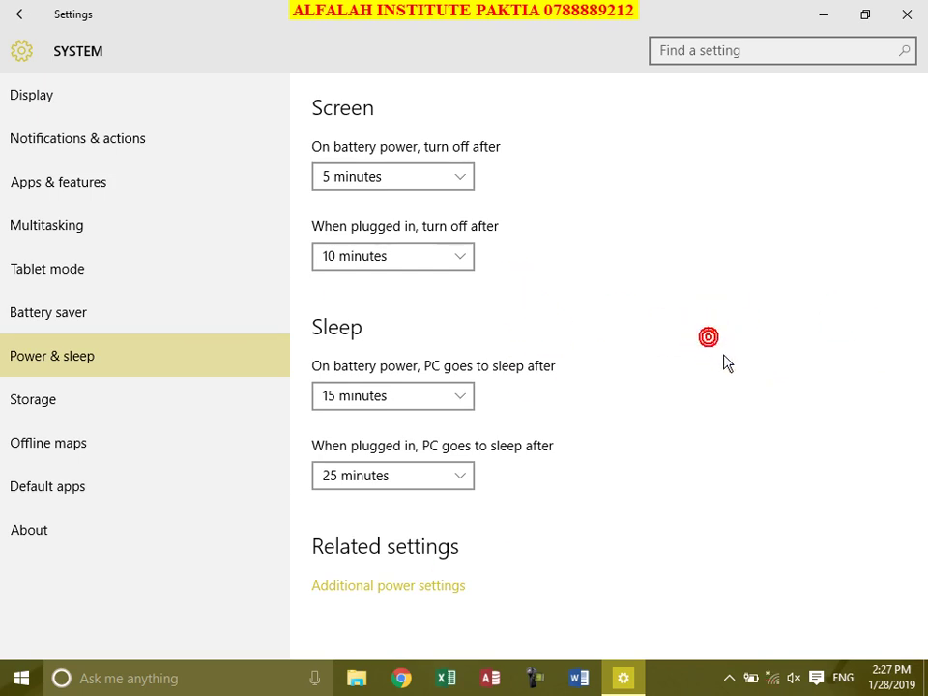
# - Set the screen turn-off time to Never both on battery power and when plugged in
pyautogui.click(447, 180)
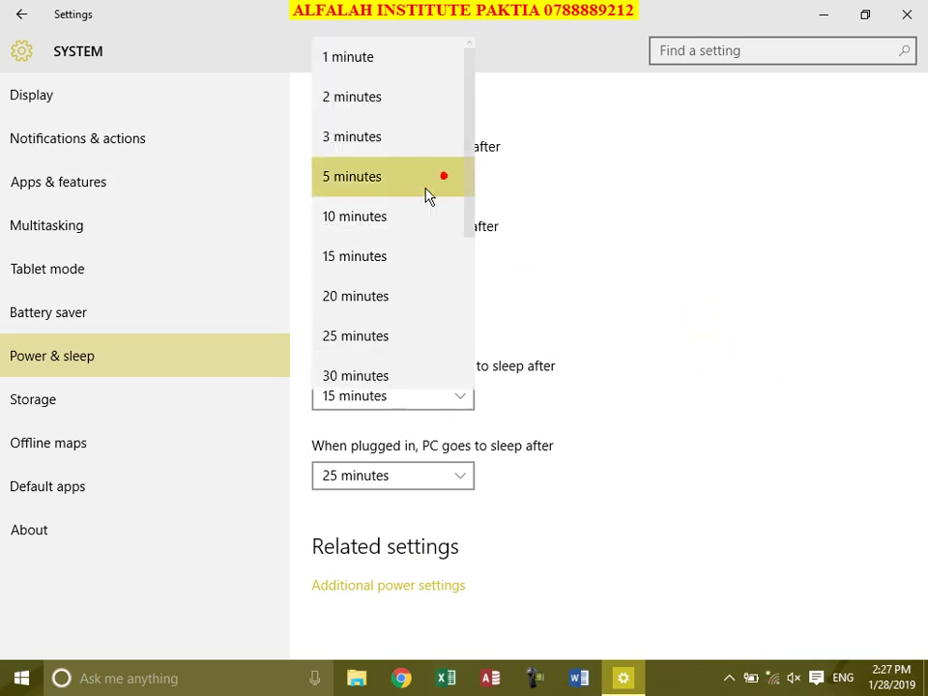
pyautogui.scroll(-3, 425, 278)
pyautogui.click(380, 376)
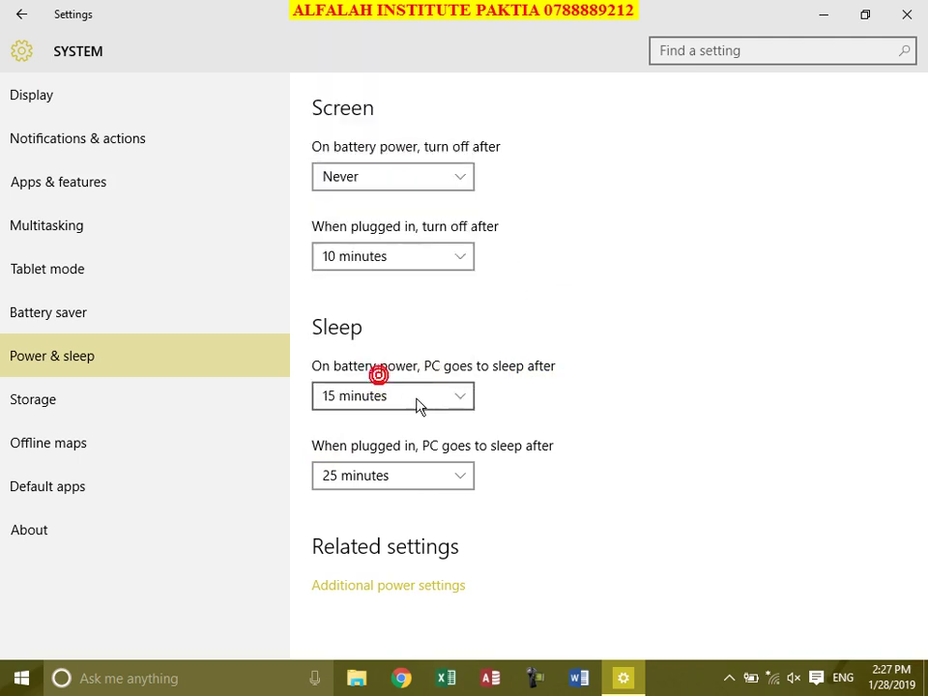
pyautogui.click(428, 252)
pyautogui.scroll(-3, 423, 338)
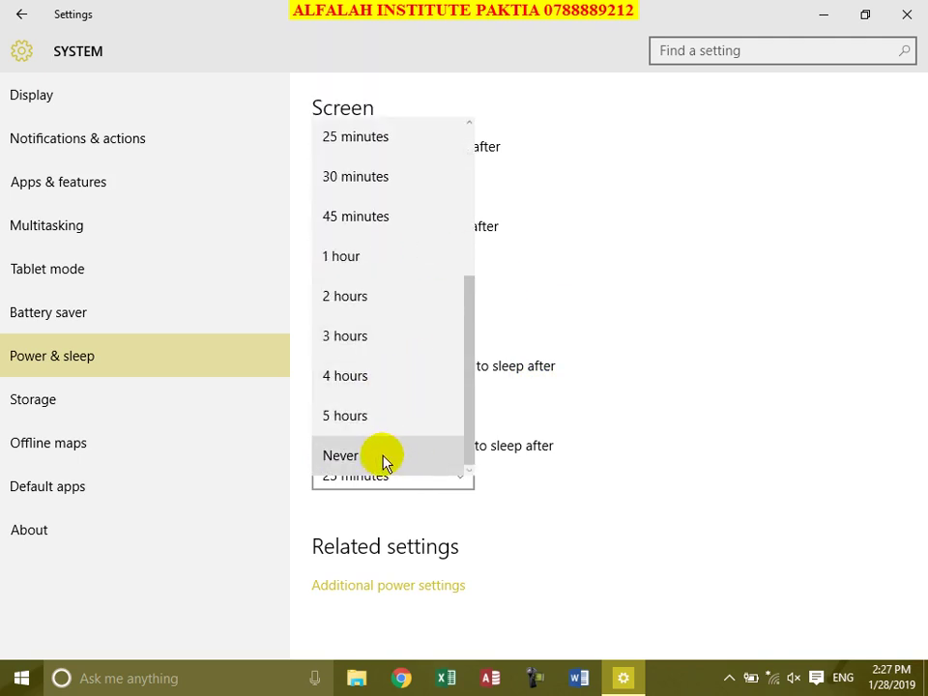
pyautogui.click(381, 456)
# - Set the PC sleep time to Never both on battery power and when plugged in
pyautogui.click(402, 396)
pyautogui.scroll(-3, 406, 378)
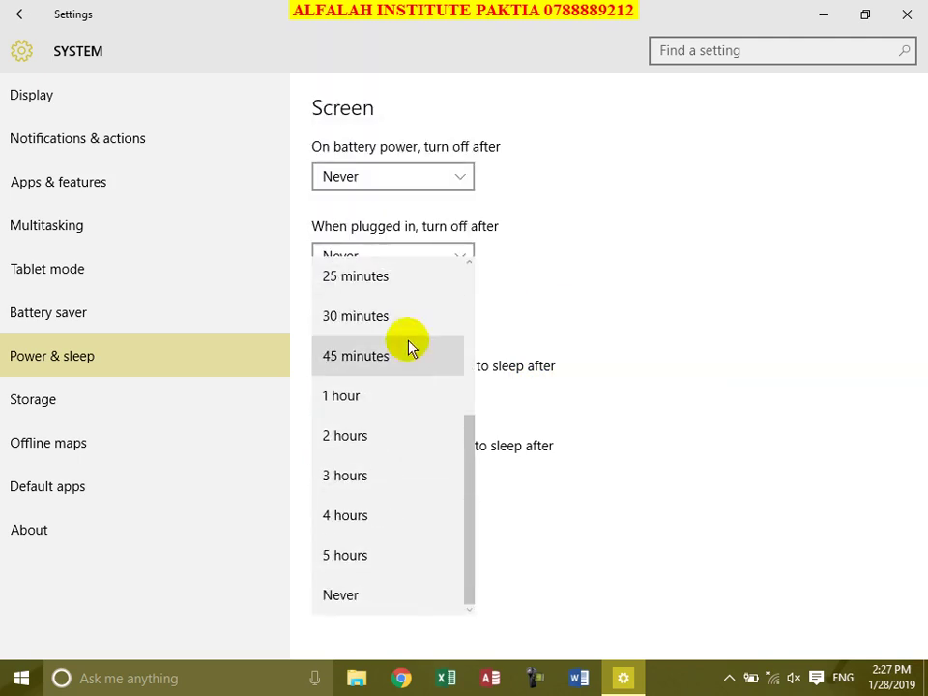
pyautogui.click(376, 591)
pyautogui.click(435, 478)
pyautogui.scroll(-3, 391, 439)
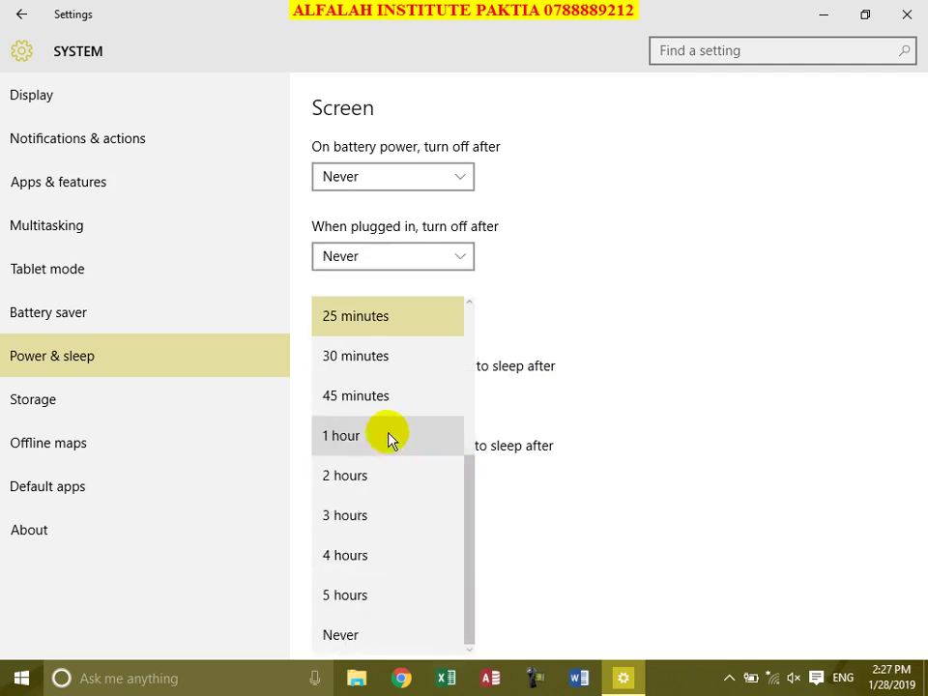
pyautogui.click(375, 640)
pyautogui.click(647, 489)
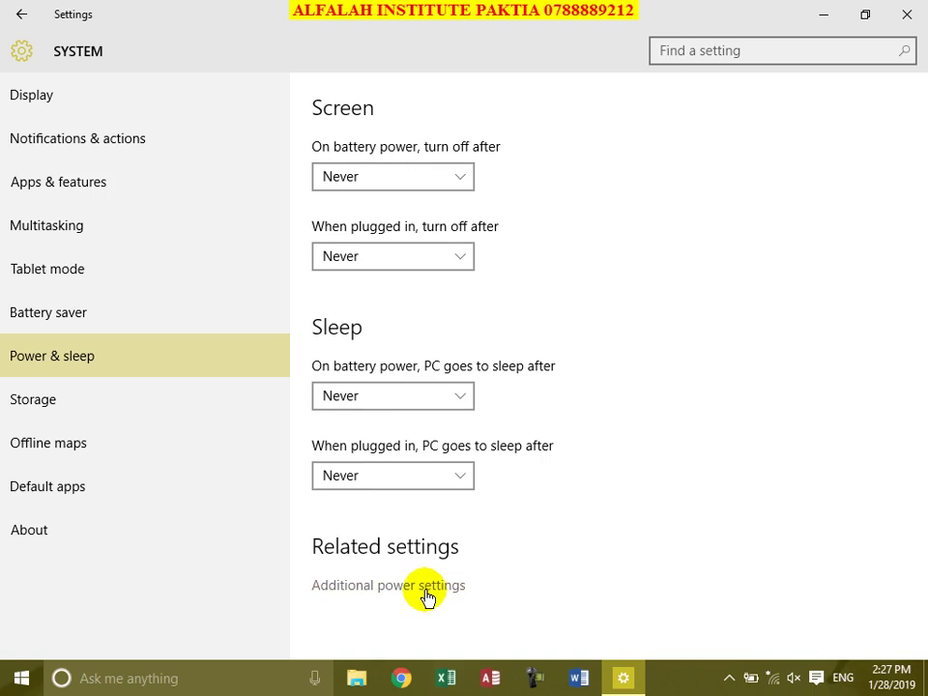
# - Open the additional power settings, try the Power saver plan and switch back to the Balanced plan
pyautogui.click(427, 587)
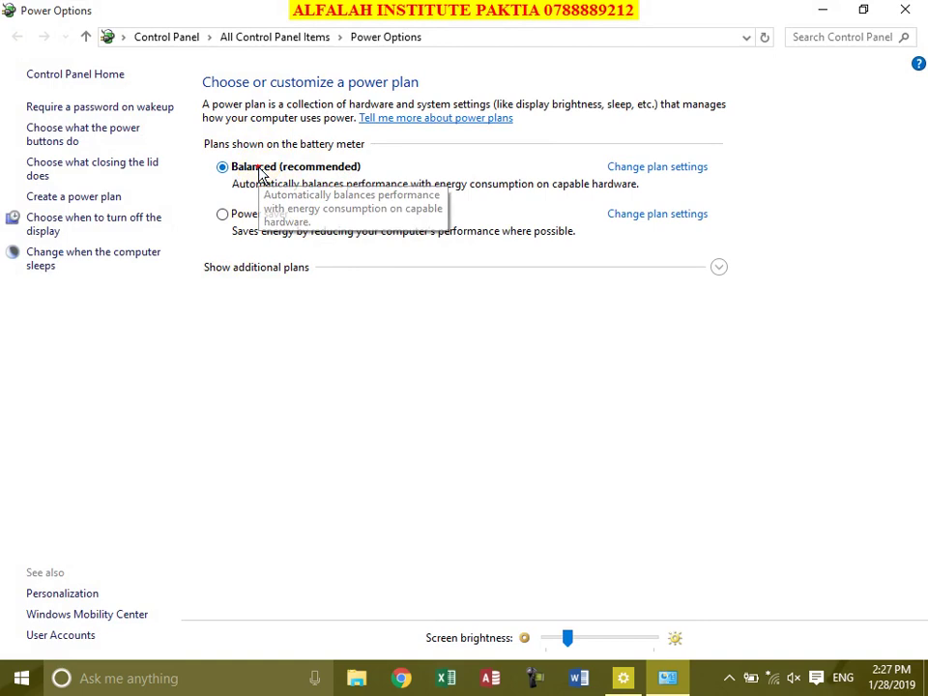
pyautogui.click(250, 215)
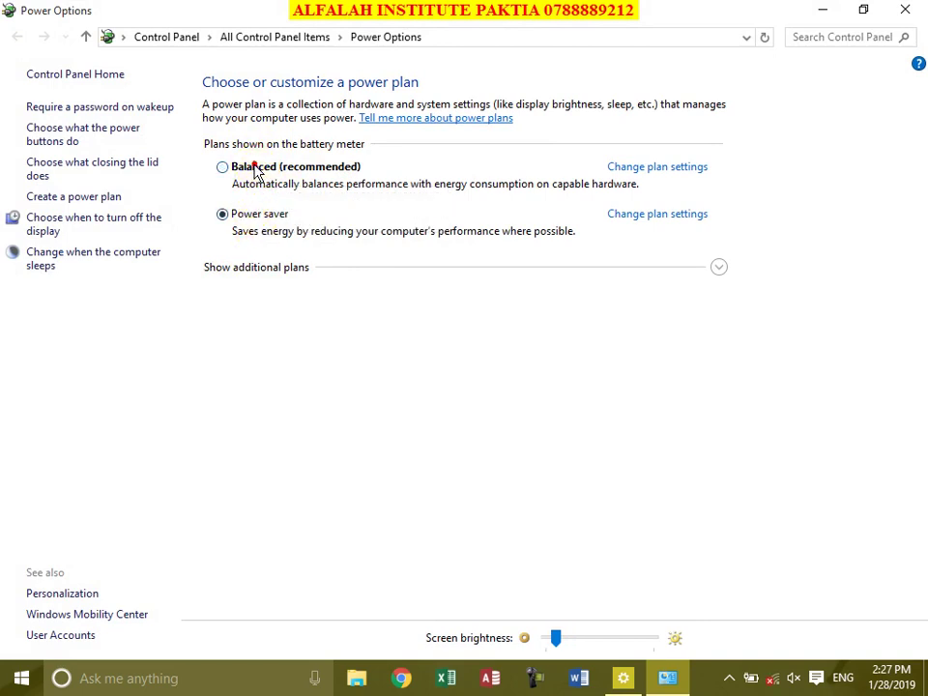
pyautogui.click(256, 169)
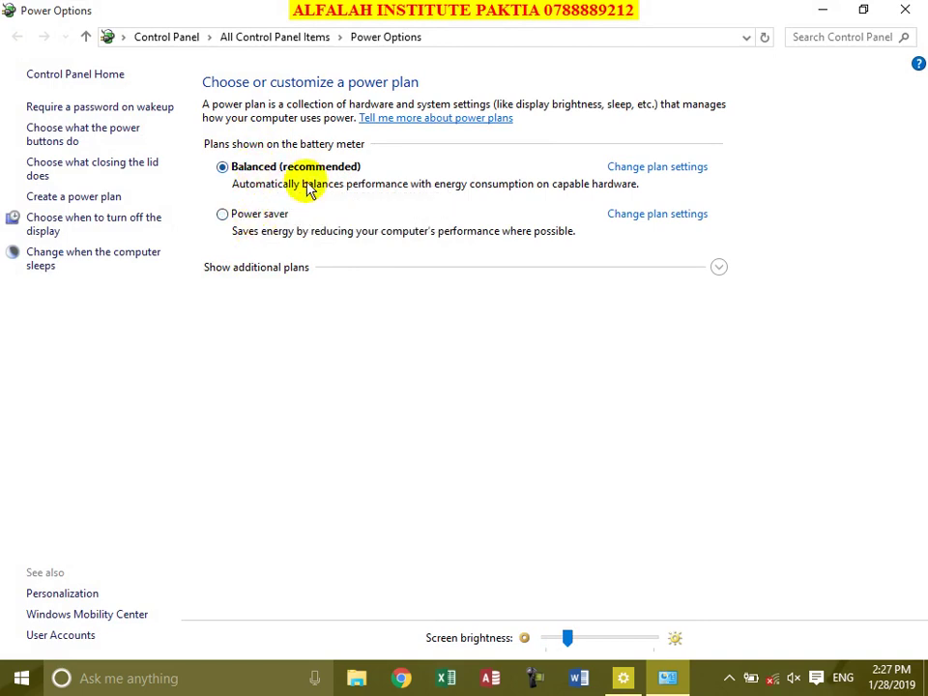
# - Review the Balanced plan's display turn-off and sleep time options for battery and plugged-in use, and close the power options without changes
pyautogui.click(671, 172)
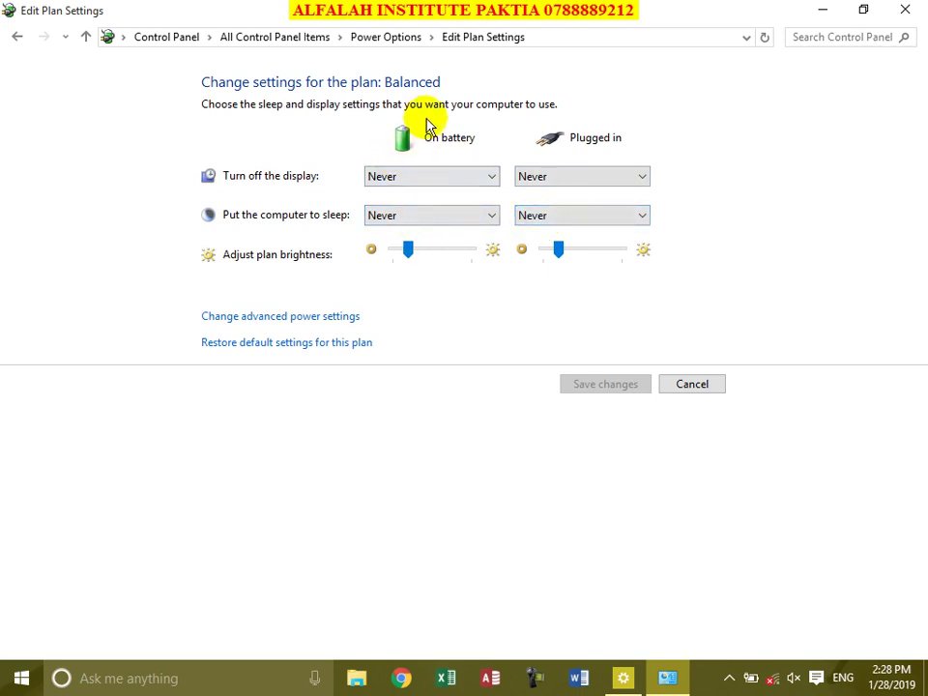
pyautogui.click(412, 178)
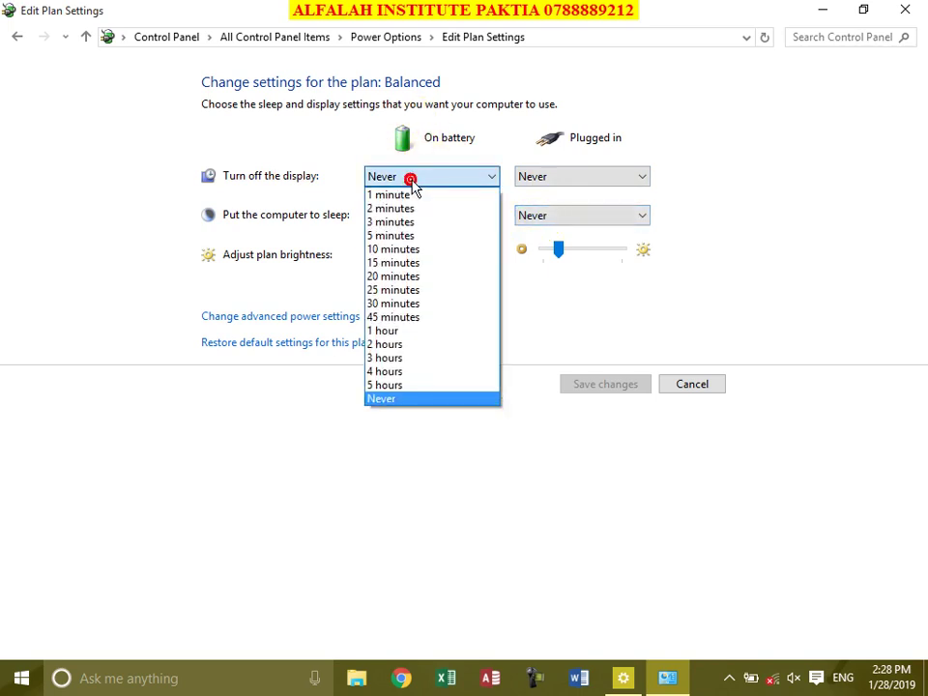
pyautogui.click(412, 178)
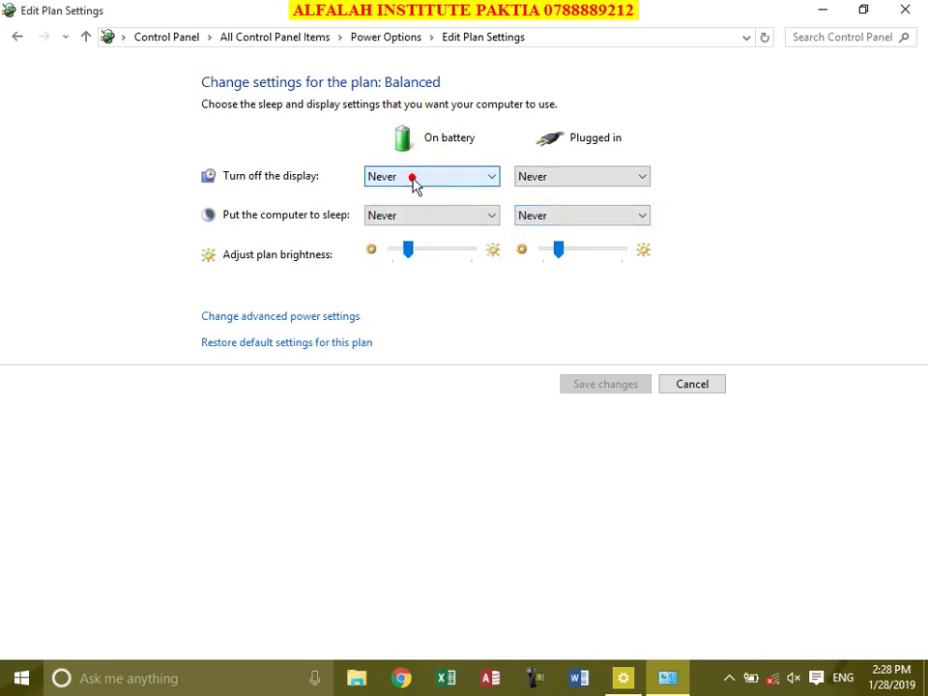
pyautogui.click(580, 178)
pyautogui.click(581, 178)
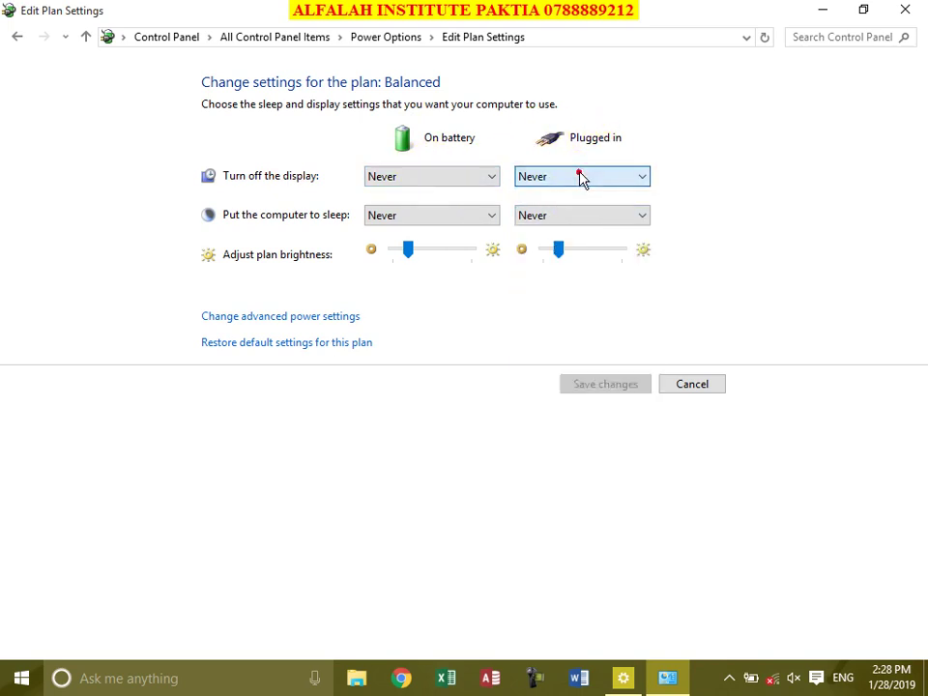
pyautogui.click(441, 217)
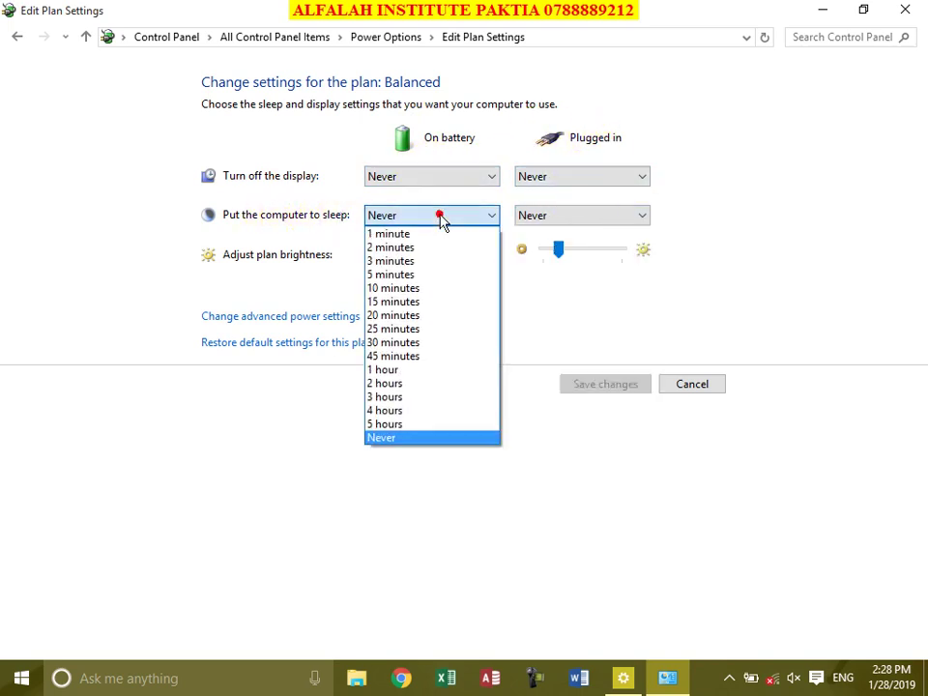
pyautogui.click(439, 215)
pyautogui.click(608, 226)
pyautogui.click(601, 216)
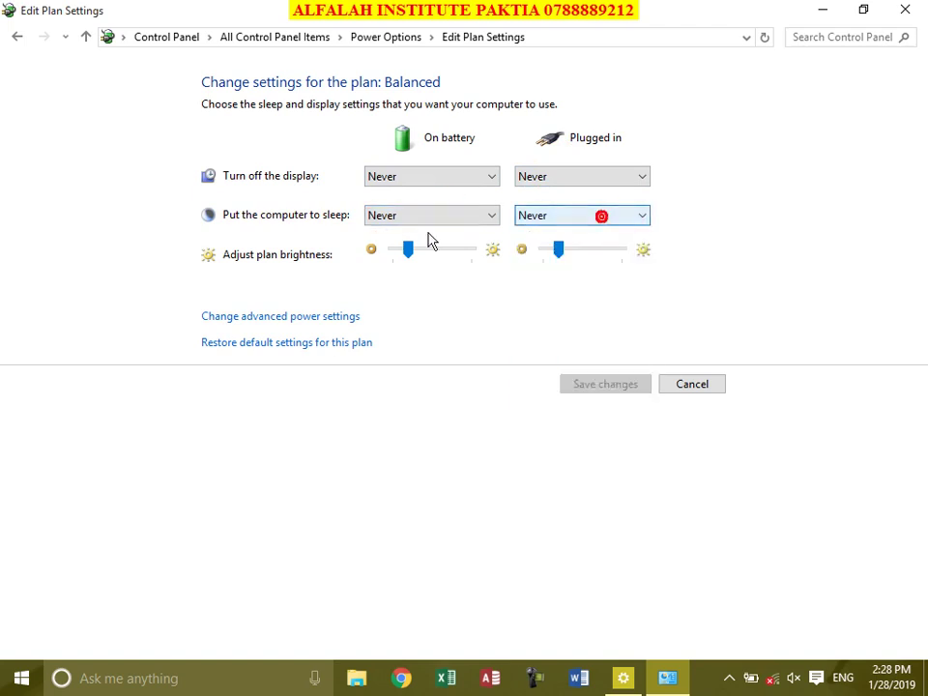
pyautogui.click(906, 12)
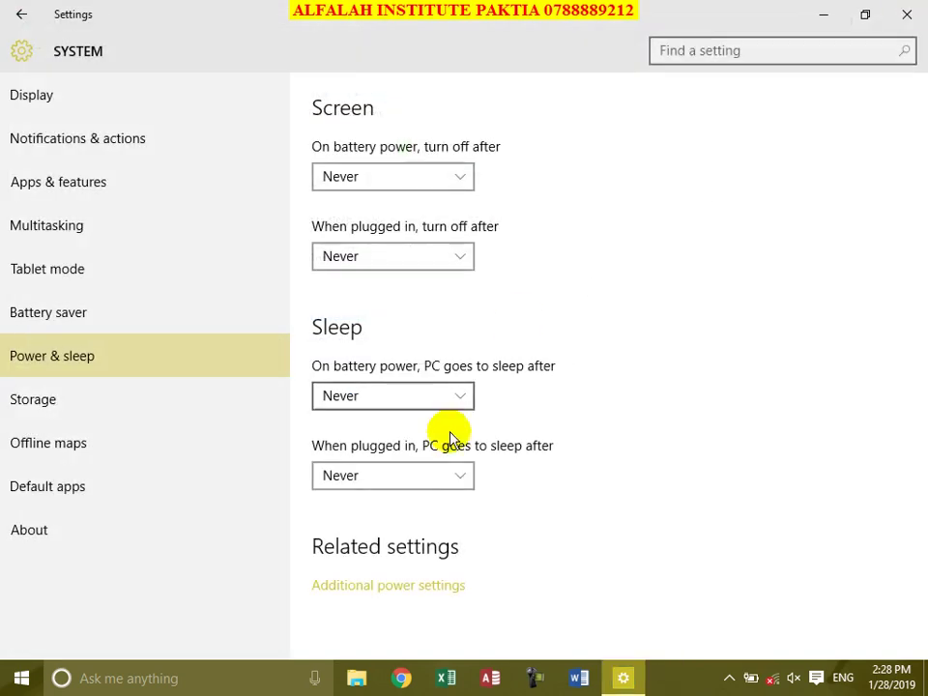
# - Examine the storage usage breakdown of drive C: by category in the Storage settings and return to the drive list
pyautogui.click(76, 407)
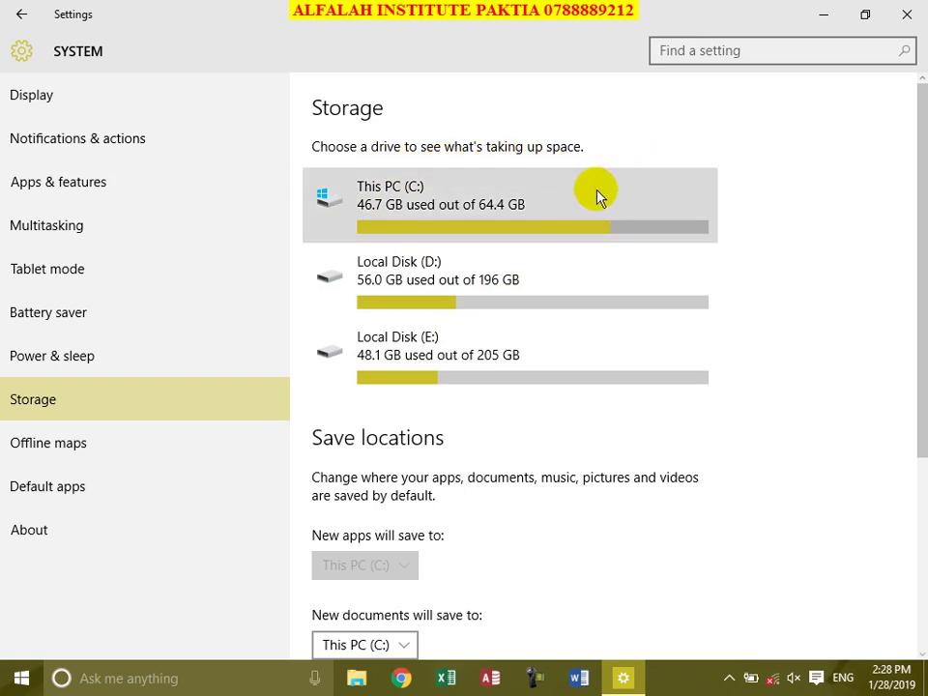
pyautogui.click(506, 209)
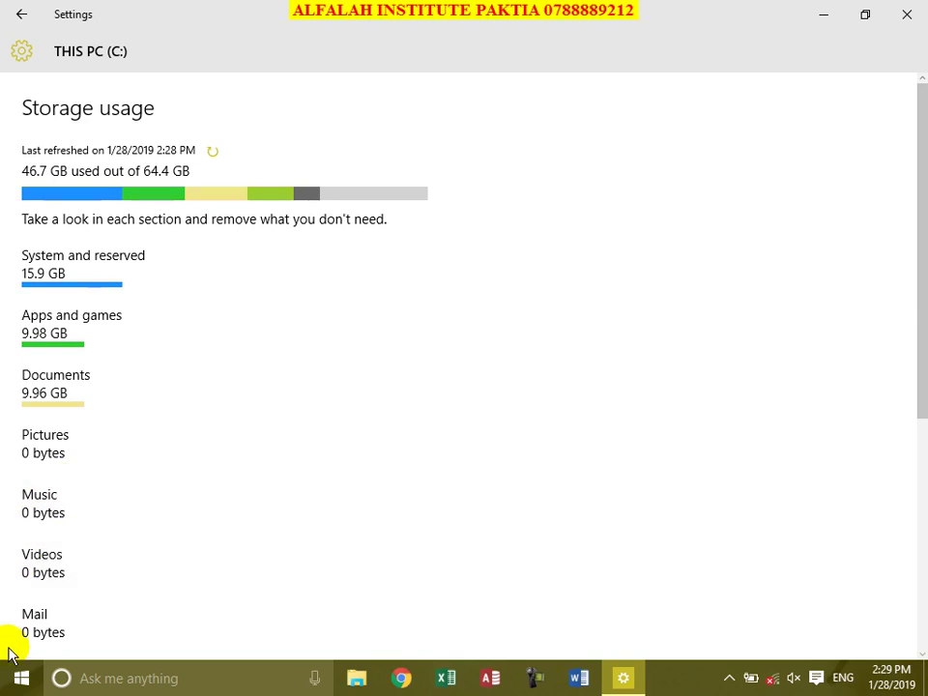
pyautogui.scroll(-3, 91, 540)
pyautogui.scroll(-1, 118, 561)
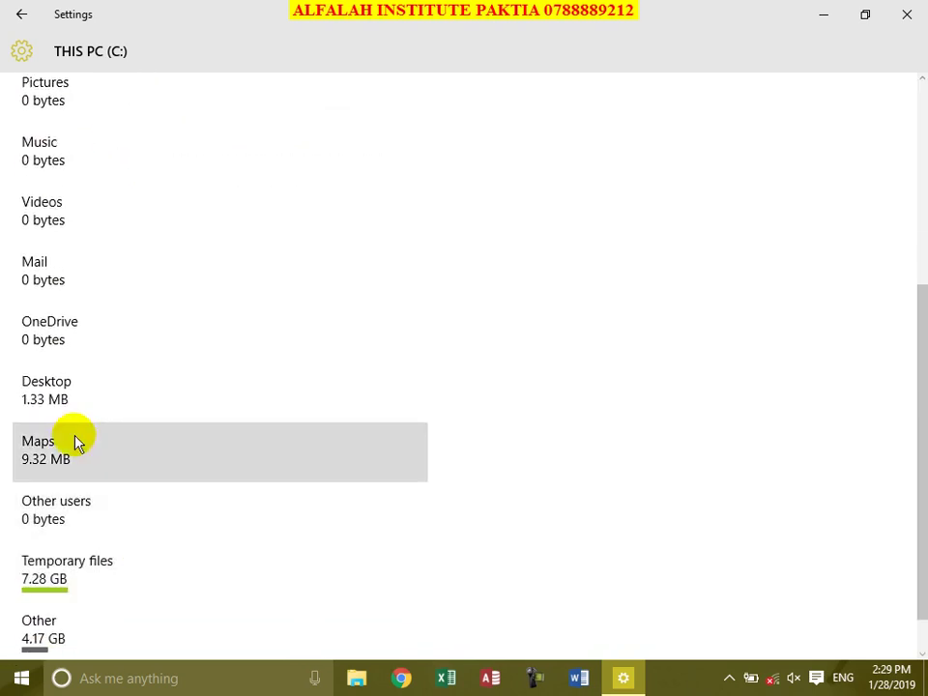
pyautogui.scroll(-1, 57, 542)
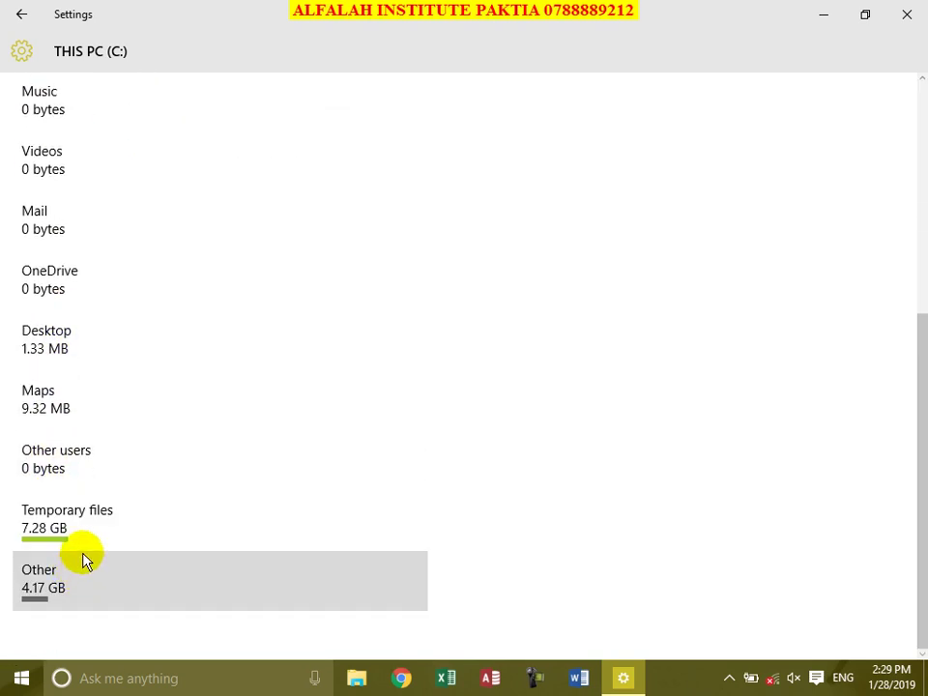
pyautogui.scroll(5, 96, 503)
pyautogui.click(24, 16)
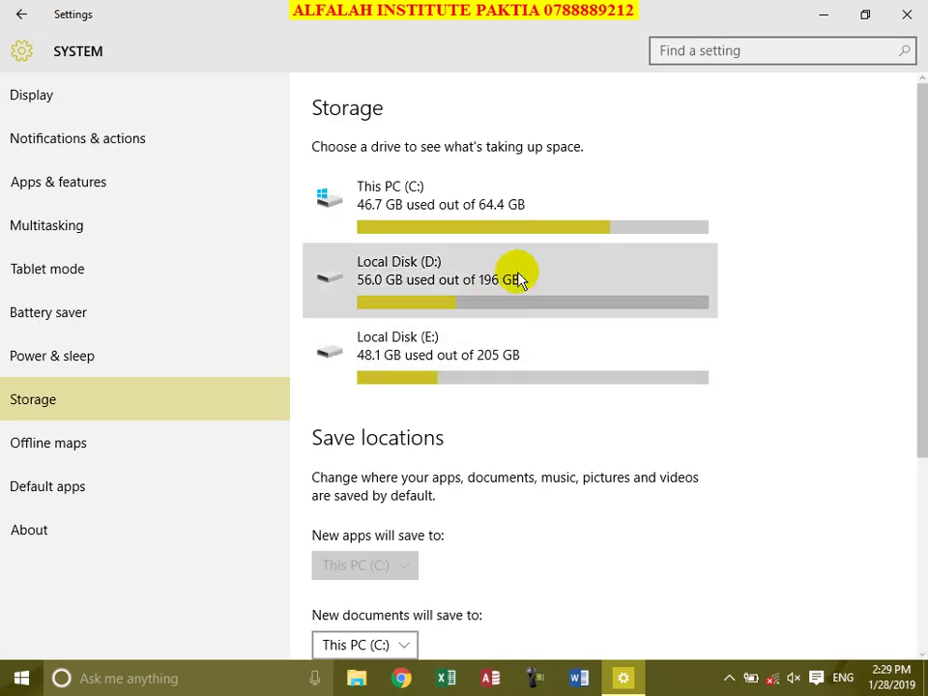
# - Review the storage save locations and the drive choices for new documents, leaving the location unchanged
pyautogui.scroll(-1, 682, 418)
pyautogui.scroll(-3, 667, 414)
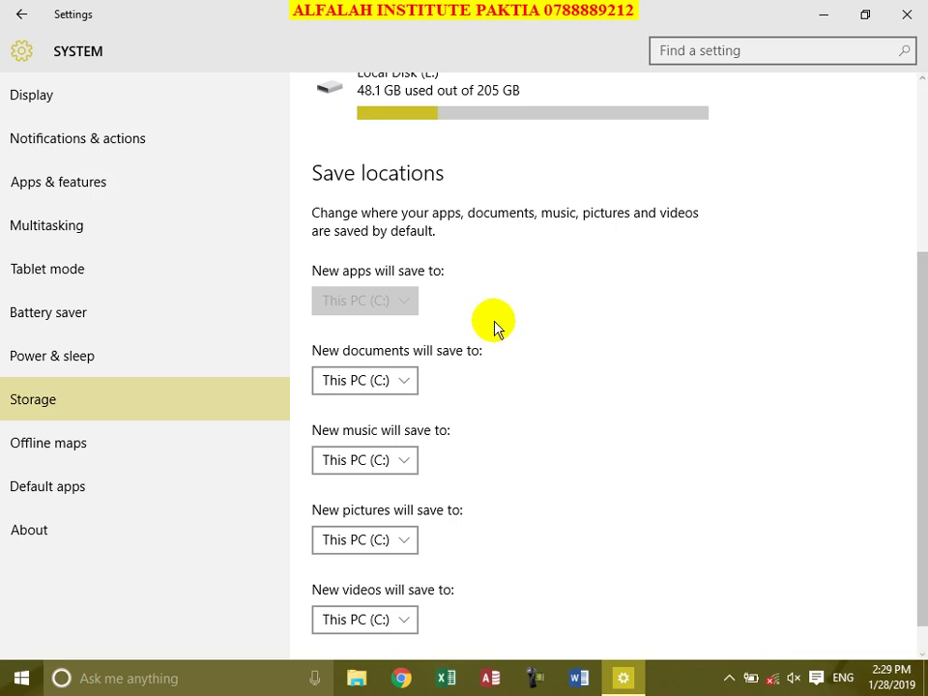
pyautogui.scroll(-1, 596, 454)
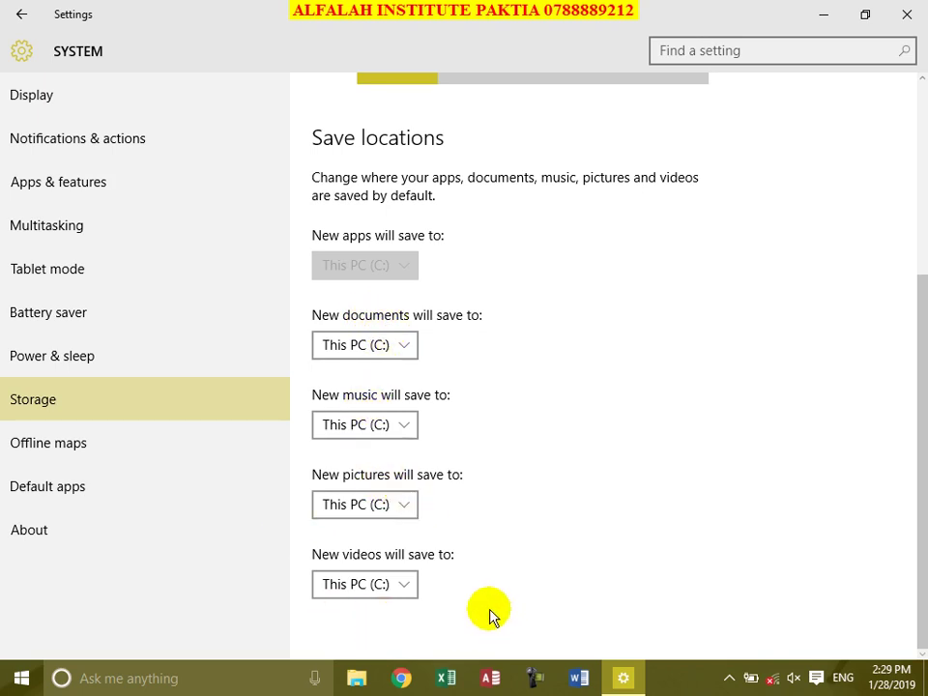
pyautogui.click(390, 348)
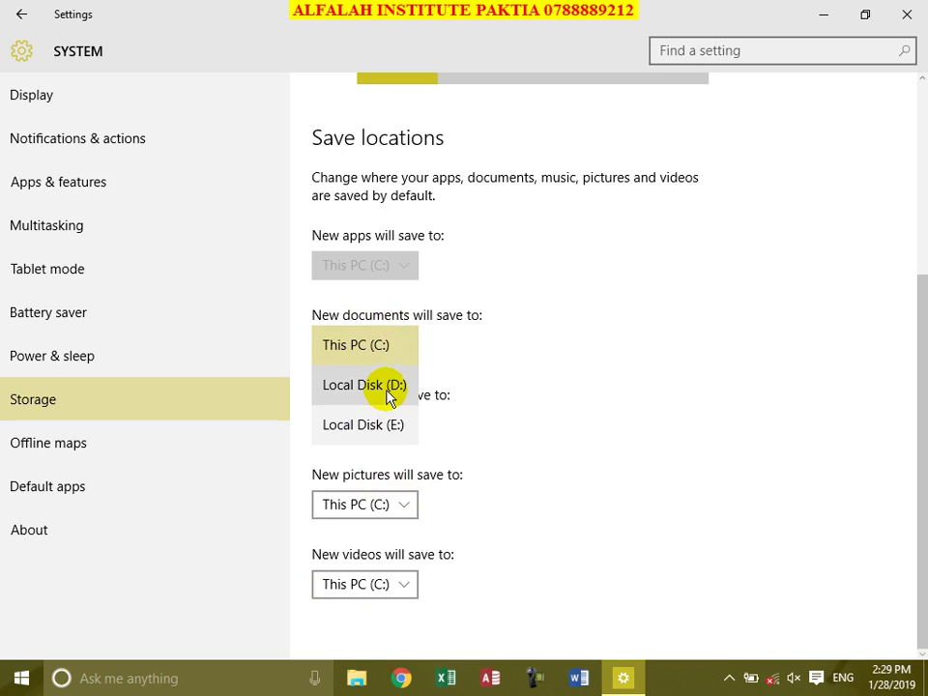
pyautogui.click(618, 350)
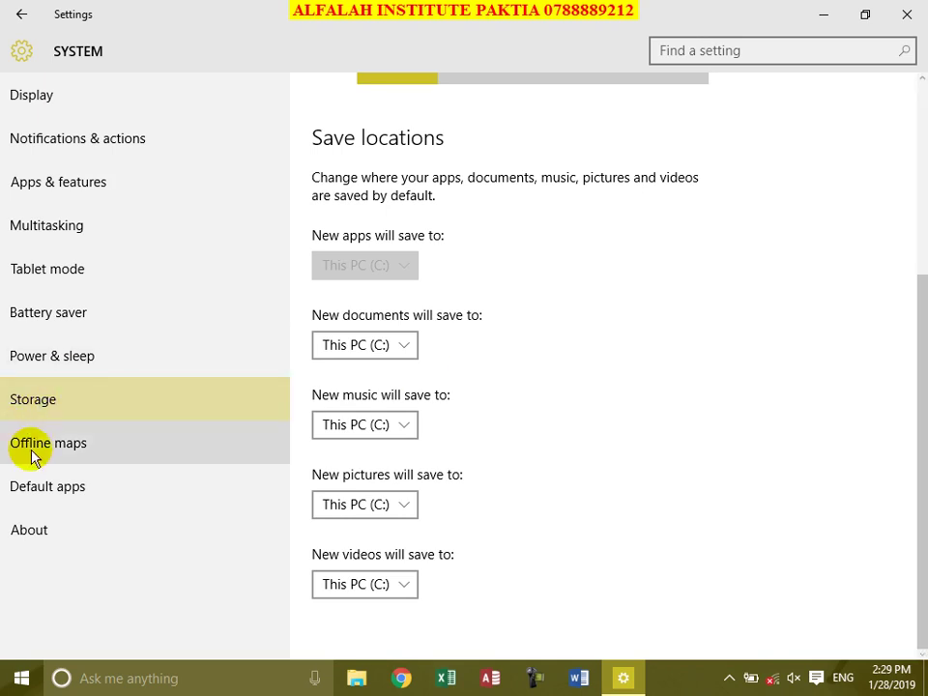
# - Open the Offline maps settings and review the map download, metered connection and map update options
pyautogui.click(62, 454)
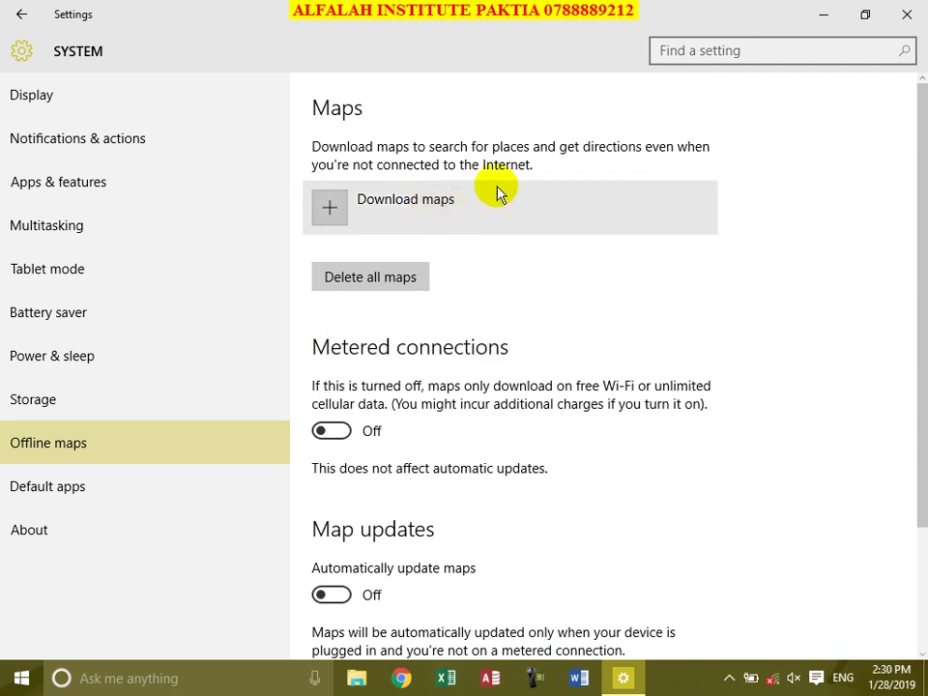
pyautogui.scroll(-2, 610, 324)
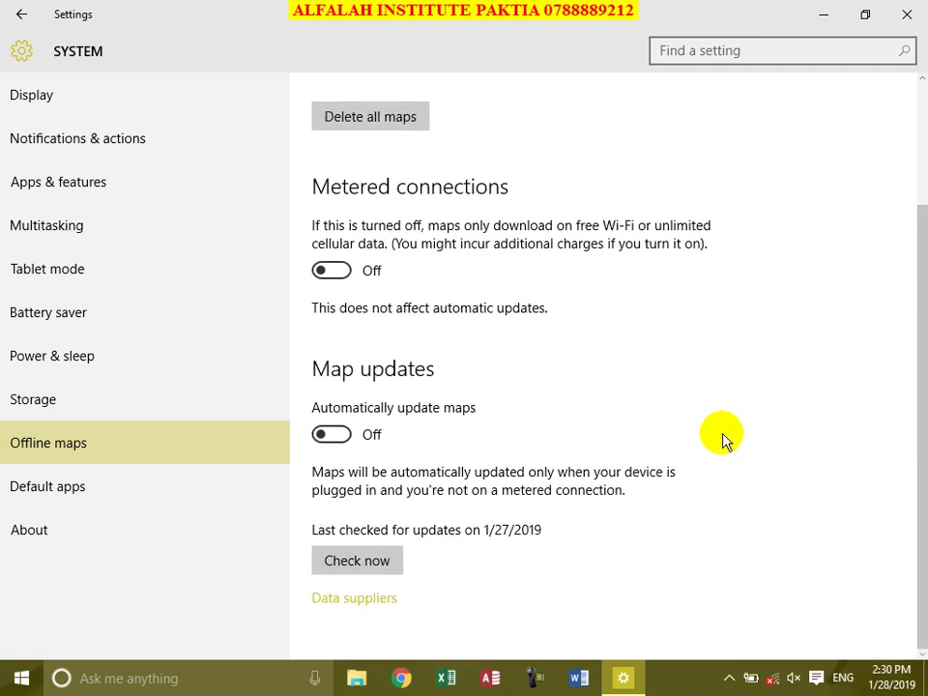
pyautogui.scroll(2, 735, 435)
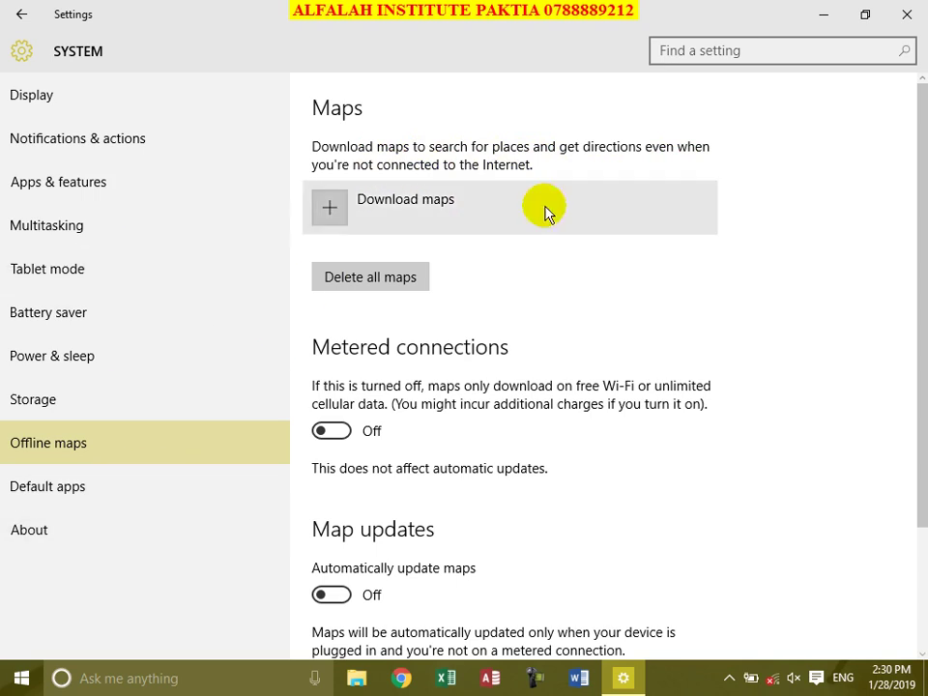
# - Open the Default apps settings and choose Media Player Classic - Home Cinema as the music player
pyautogui.click(89, 485)
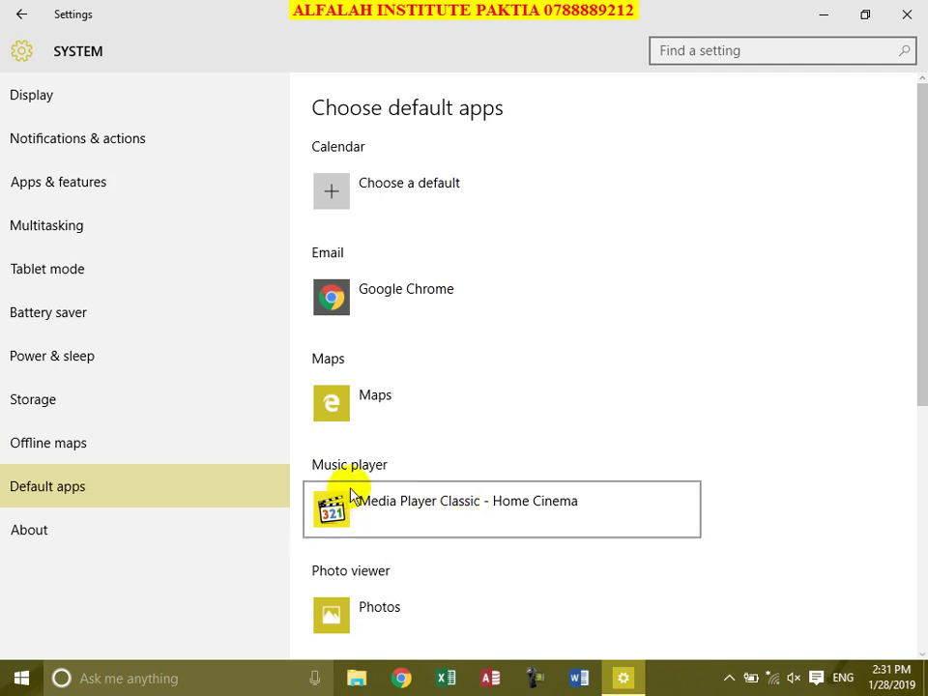
pyautogui.click(448, 510)
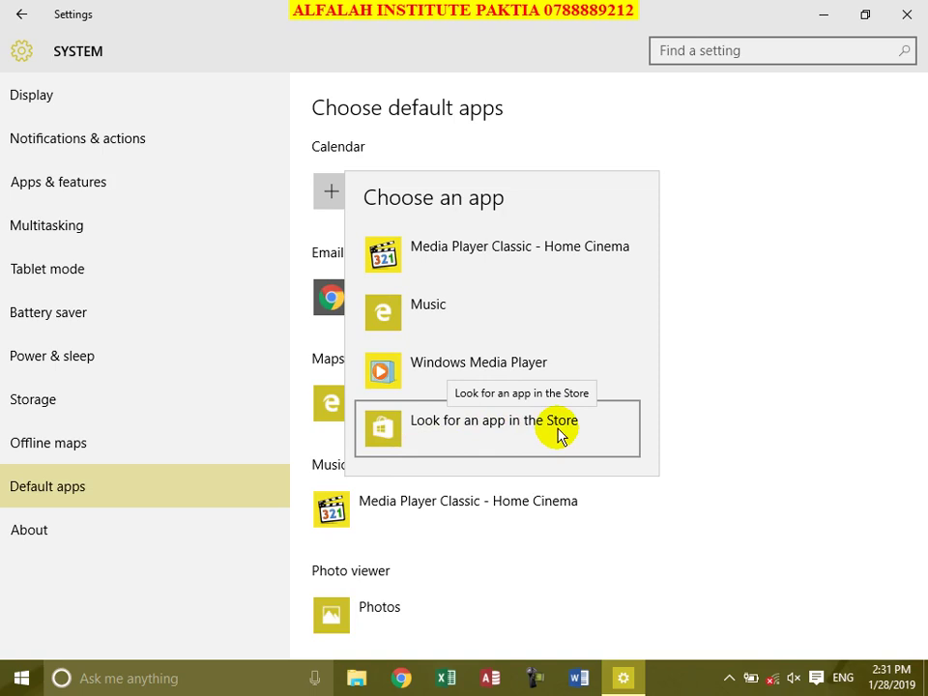
pyautogui.click(457, 263)
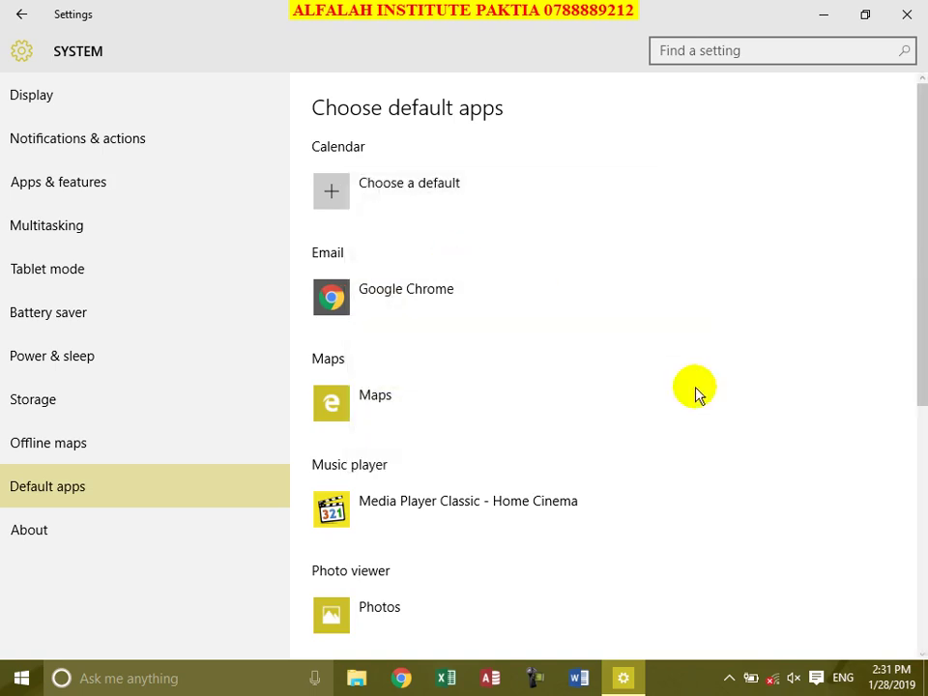
# - View the app choices for the default photo viewer and dismiss them without choosing another app
pyautogui.scroll(-1, 691, 387)
pyautogui.scroll(-1, 718, 440)
pyautogui.click(365, 342)
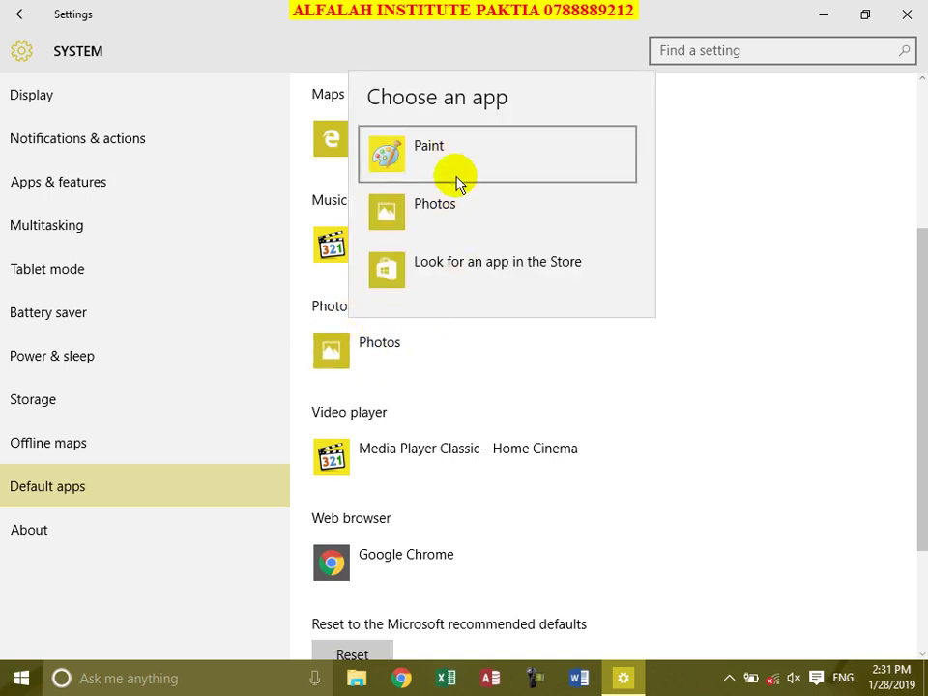
pyautogui.click(757, 312)
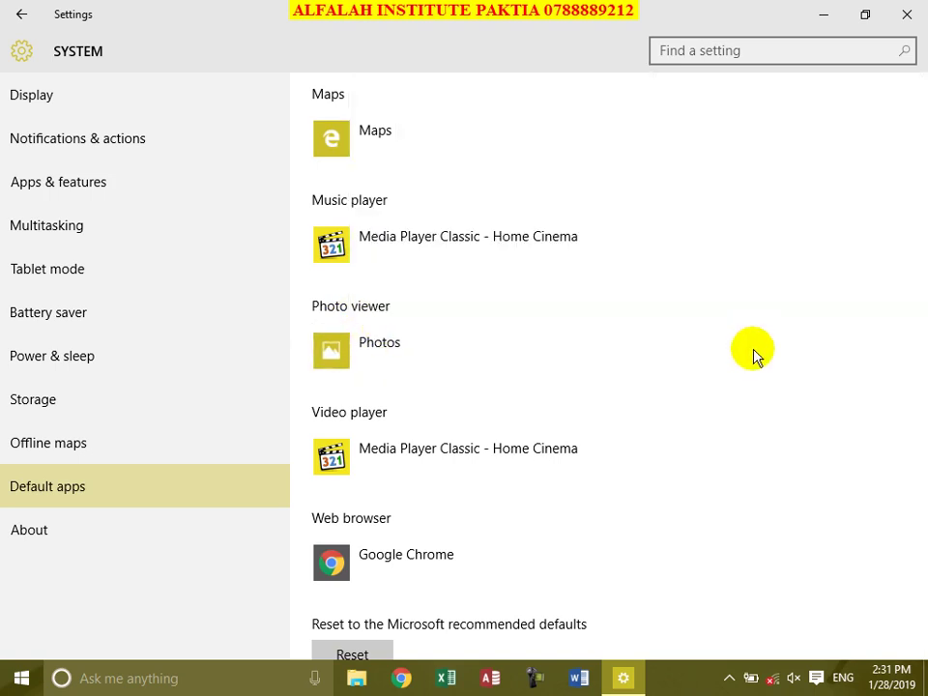
# - Choose Google Chrome as the default web browser
pyautogui.scroll(-3, 455, 455)
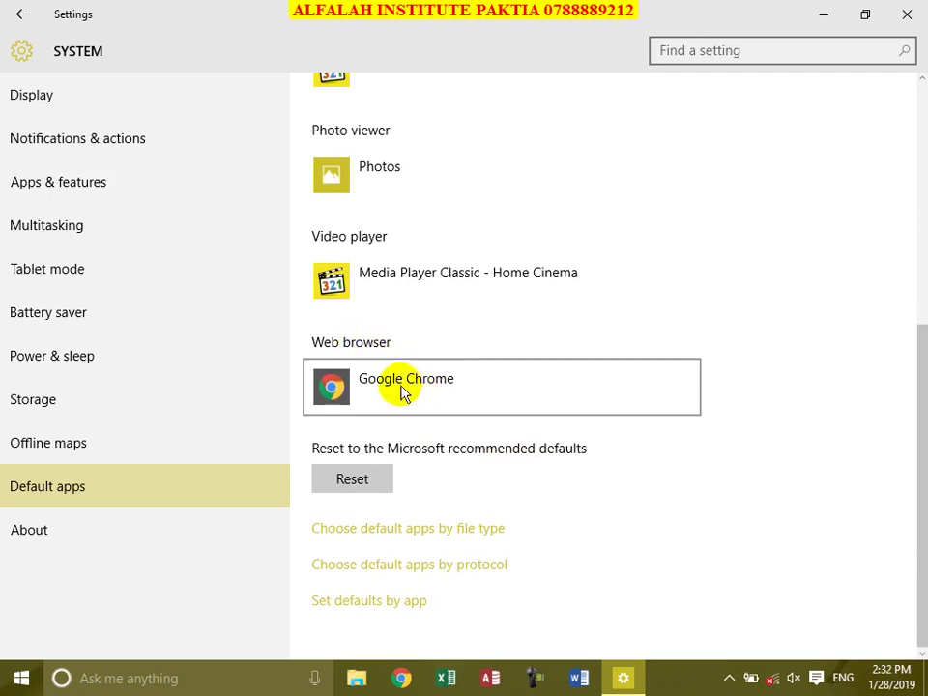
pyautogui.click(404, 387)
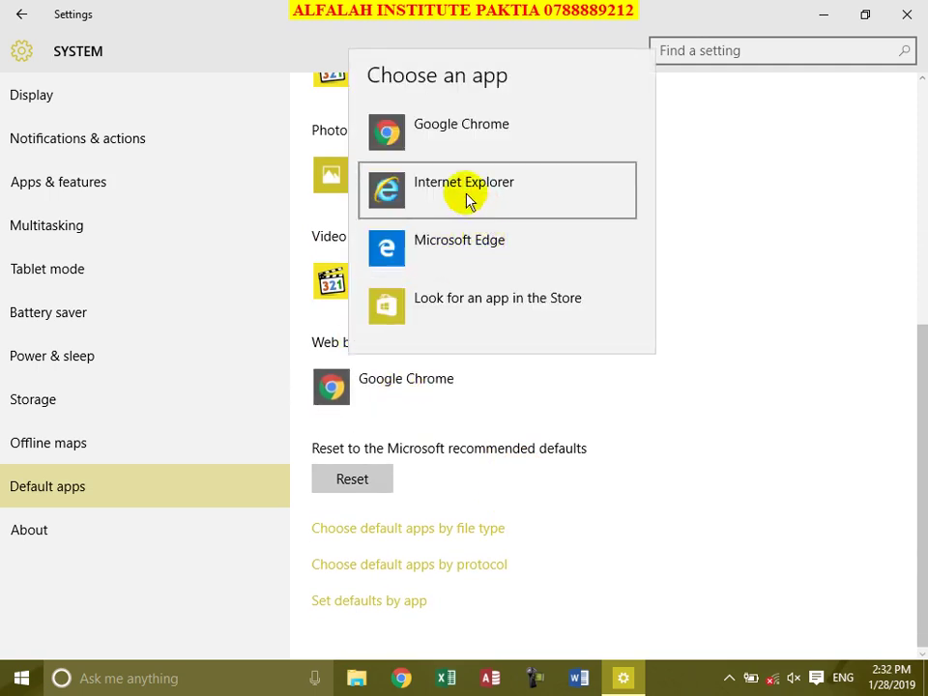
pyautogui.click(426, 124)
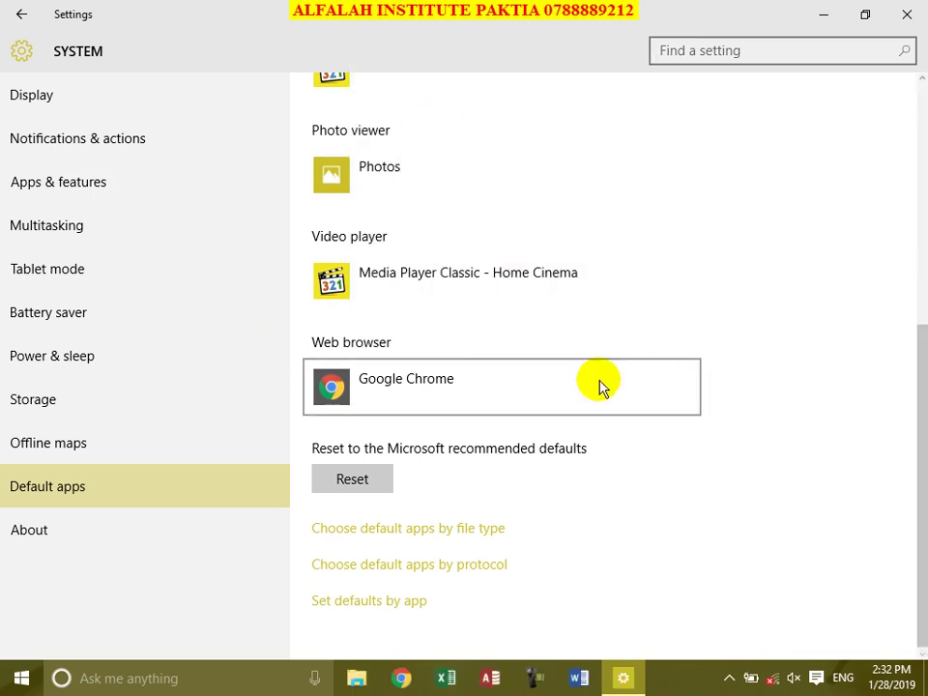
pyautogui.scroll(3, 716, 339)
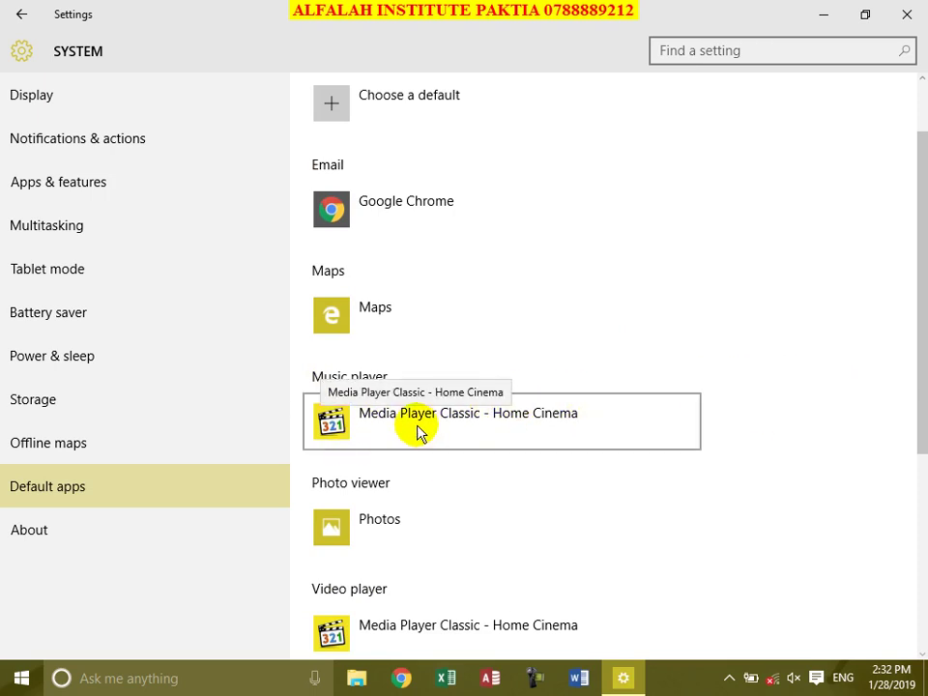
# - Switch to File Explorer, open the Documents folder and bring up the chooser for opening the Word 010 video with another app
pyautogui.click(822, 15)
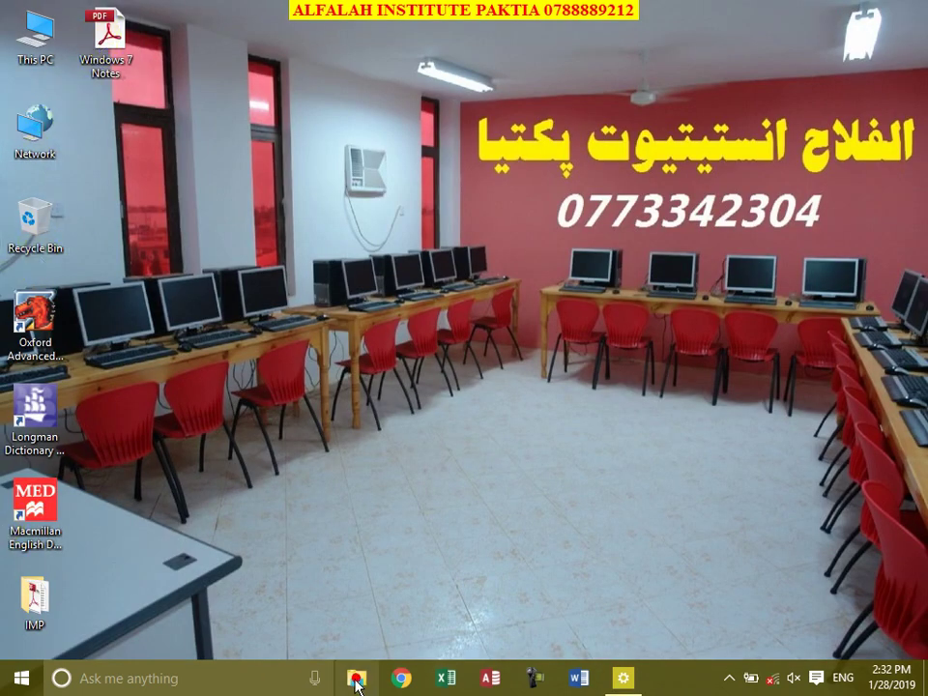
pyautogui.press('super+e')
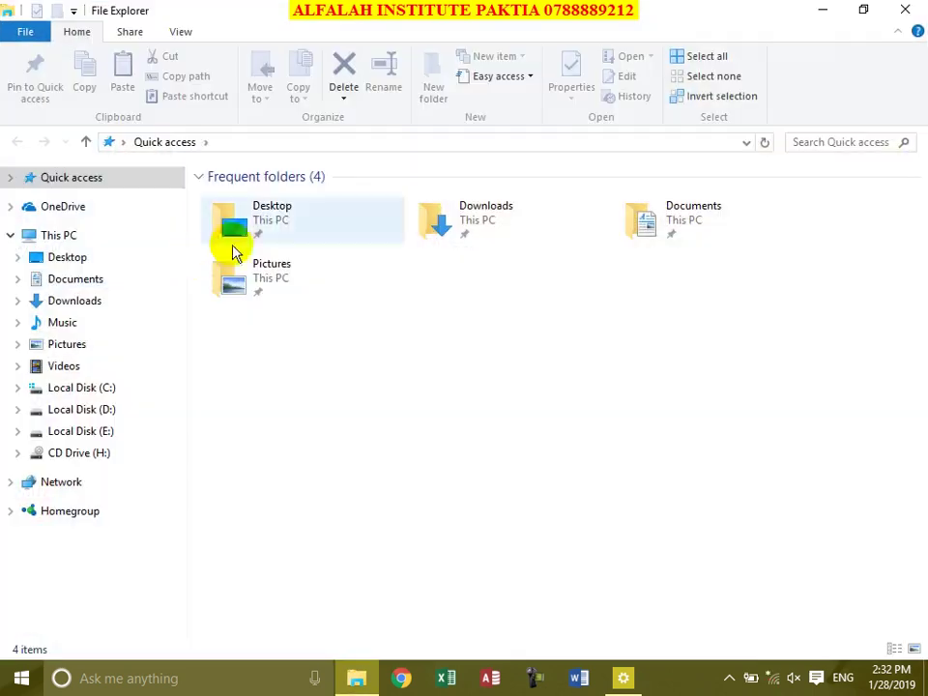
pyautogui.doubleClick(662, 229)
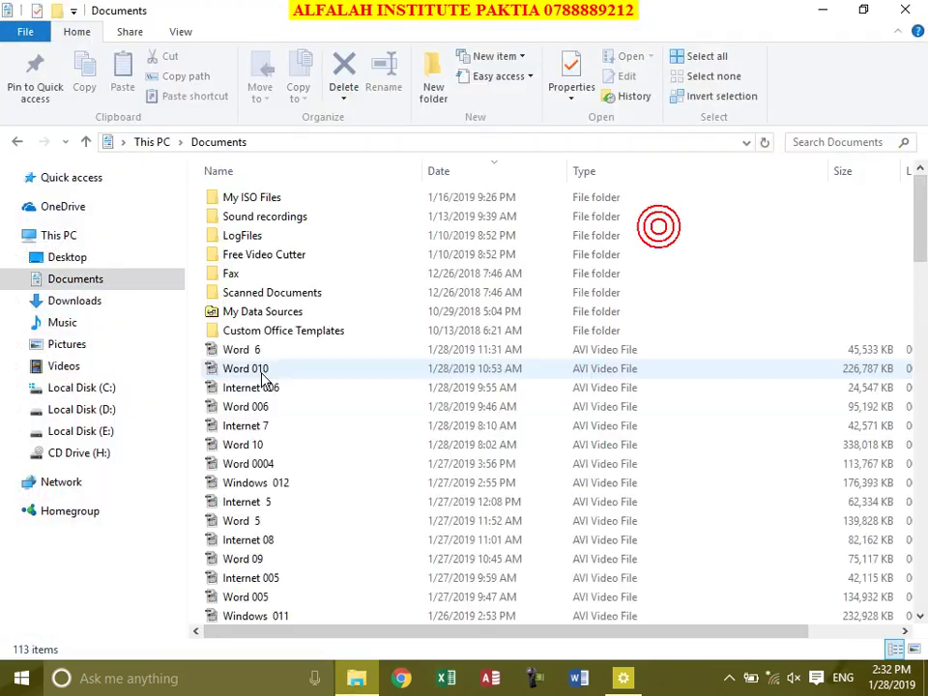
pyautogui.click(245, 368)
pyautogui.rightClick(240, 370)
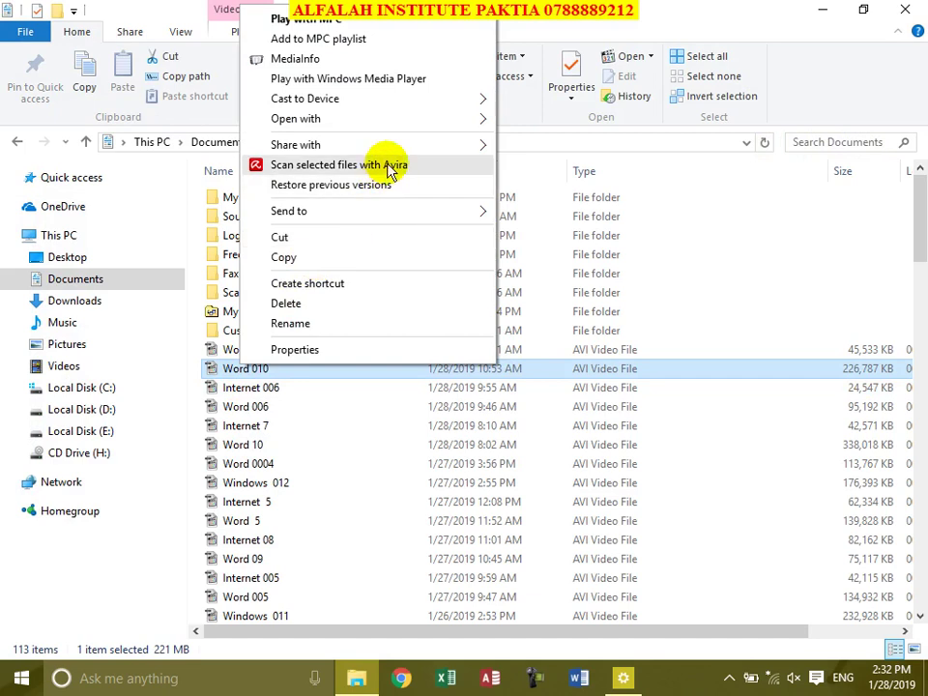
pyautogui.moveTo(396, 124)
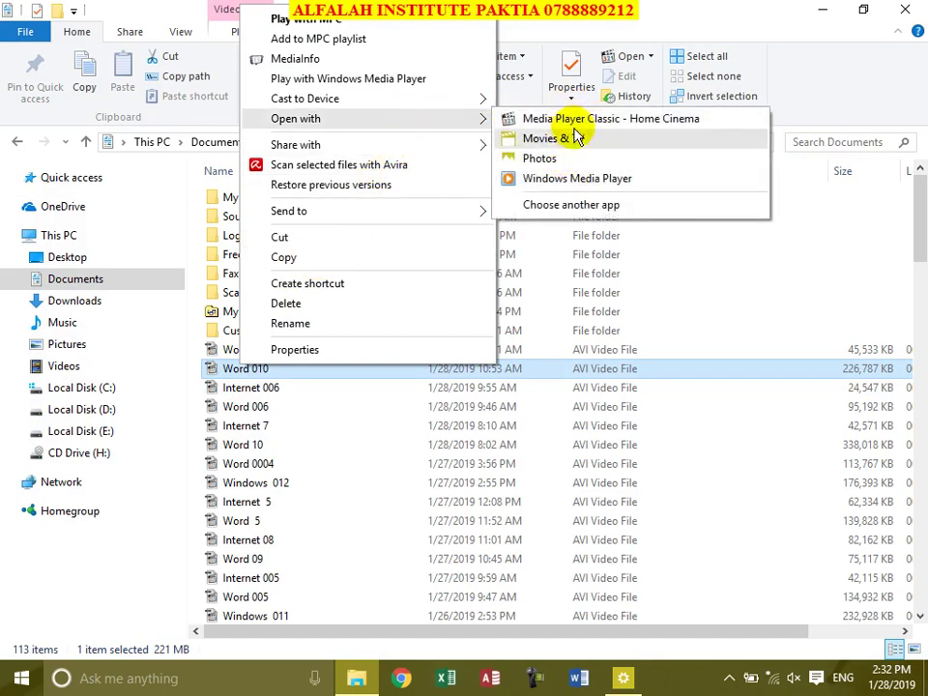
pyautogui.click(583, 219)
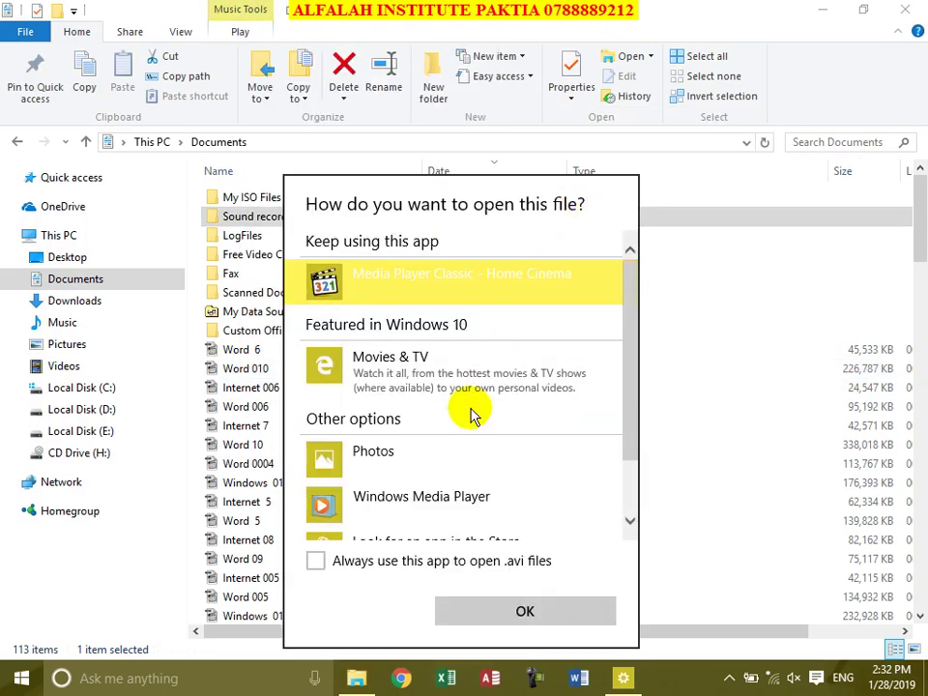
# - Try Movies & TV in the app chooser, reselect Media Player Classic - Home Cinema, then dismiss the chooser and close File Explorer
pyautogui.click(414, 362)
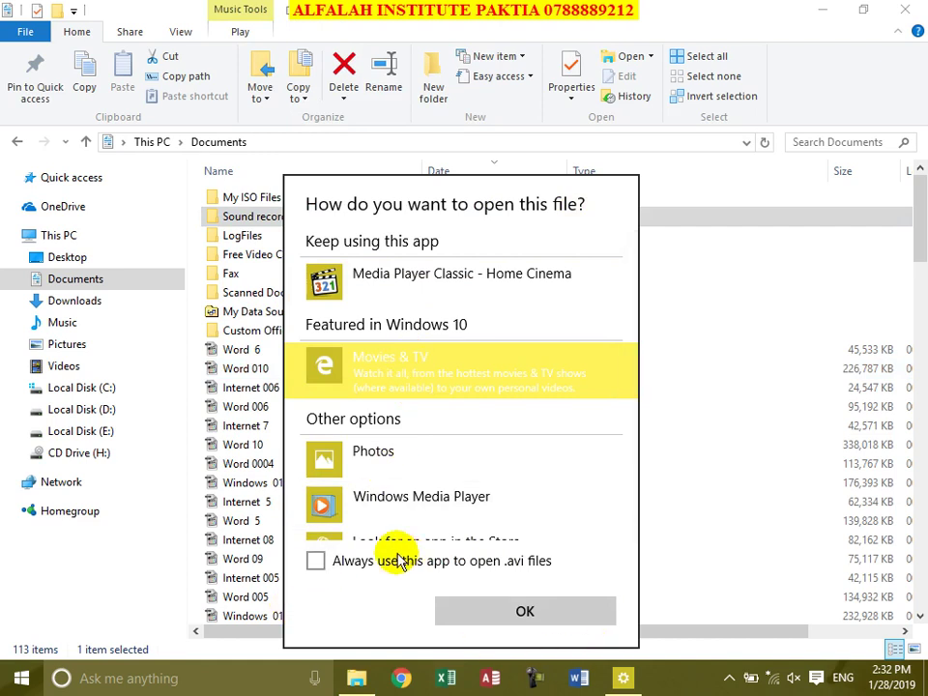
pyautogui.click(379, 290)
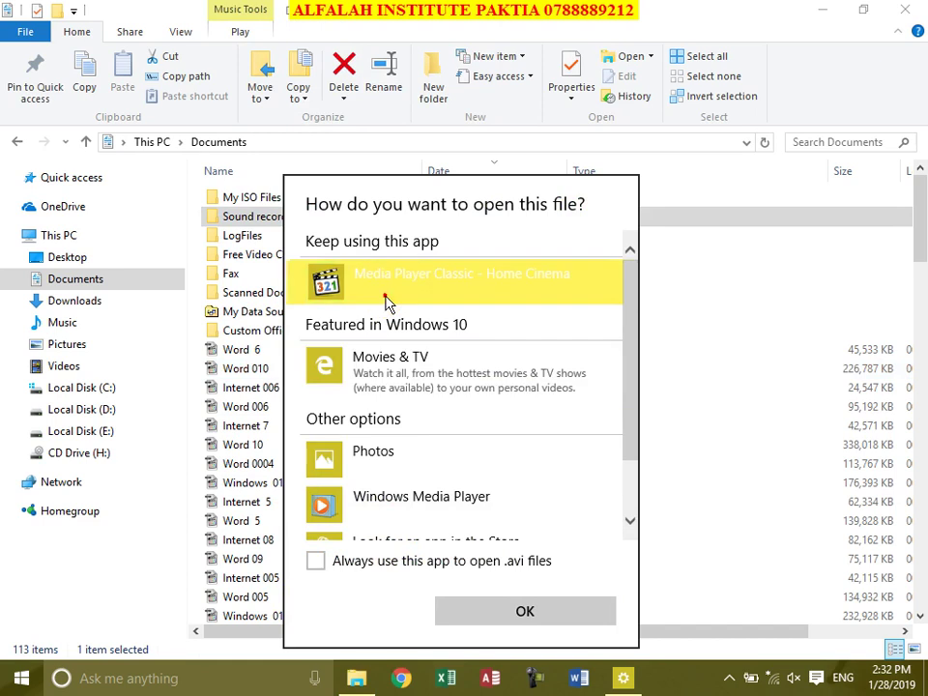
pyautogui.click(745, 277)
pyautogui.click(905, 9)
# - Return to Settings and examine the list of default apps by file type
pyautogui.click(624, 676)
pyautogui.scroll(-5, 578, 431)
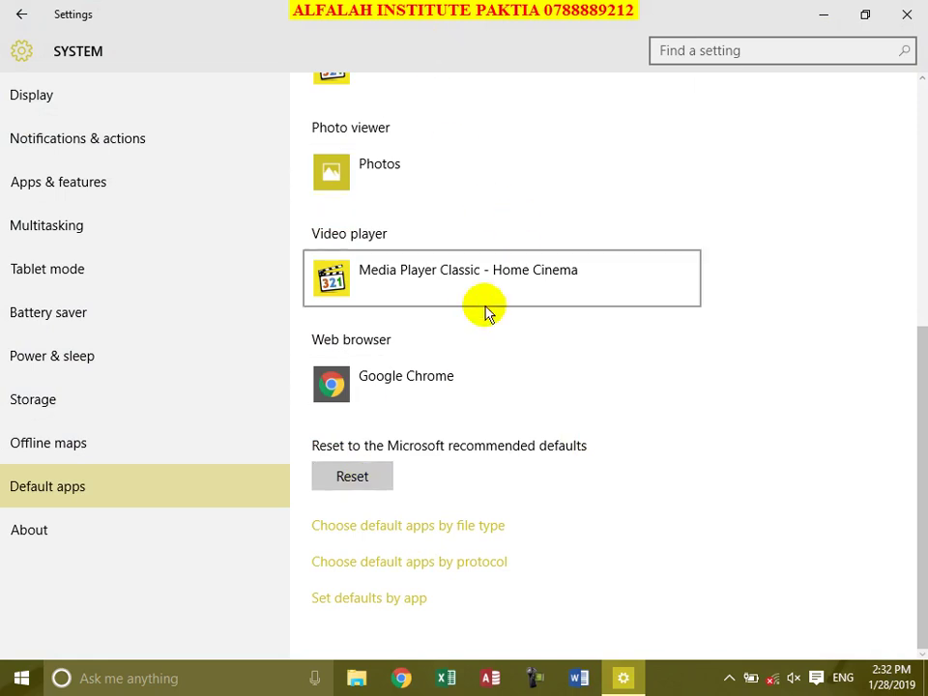
pyautogui.click(471, 531)
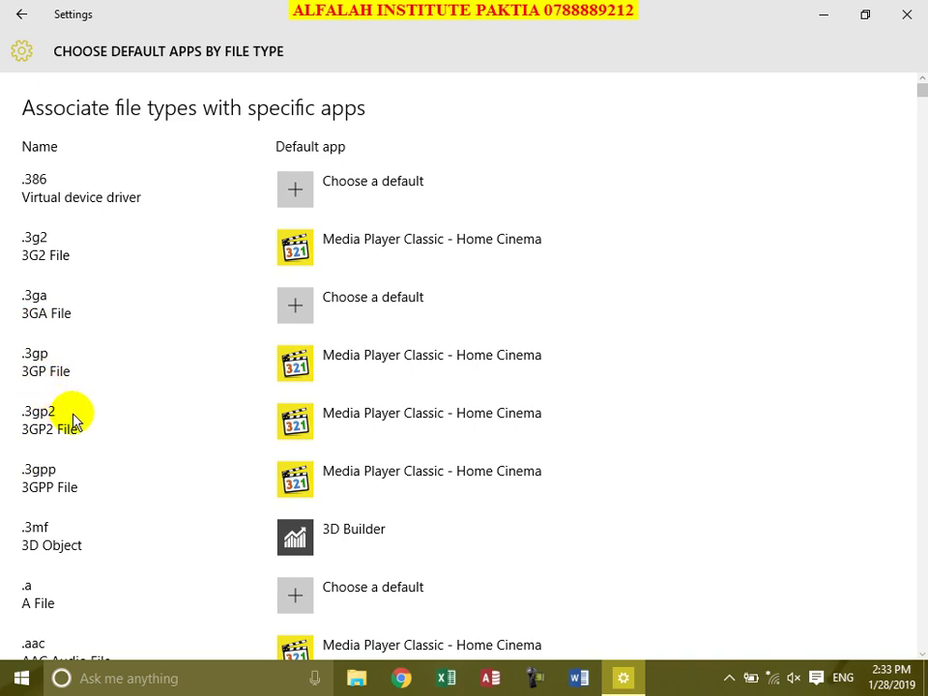
pyautogui.scroll(-4, 76, 420)
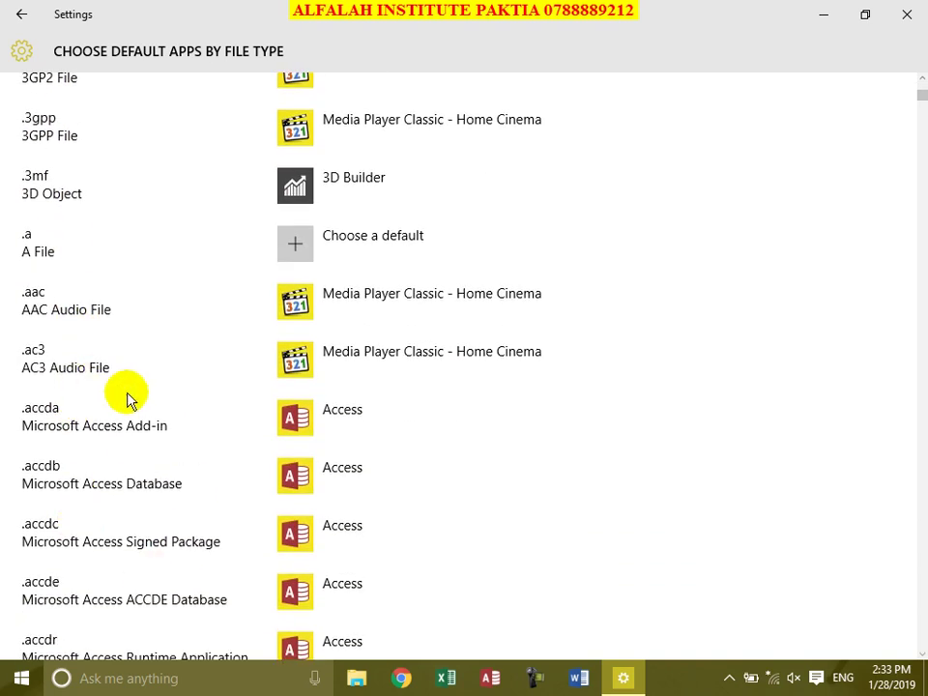
pyautogui.scroll(5, 126, 422)
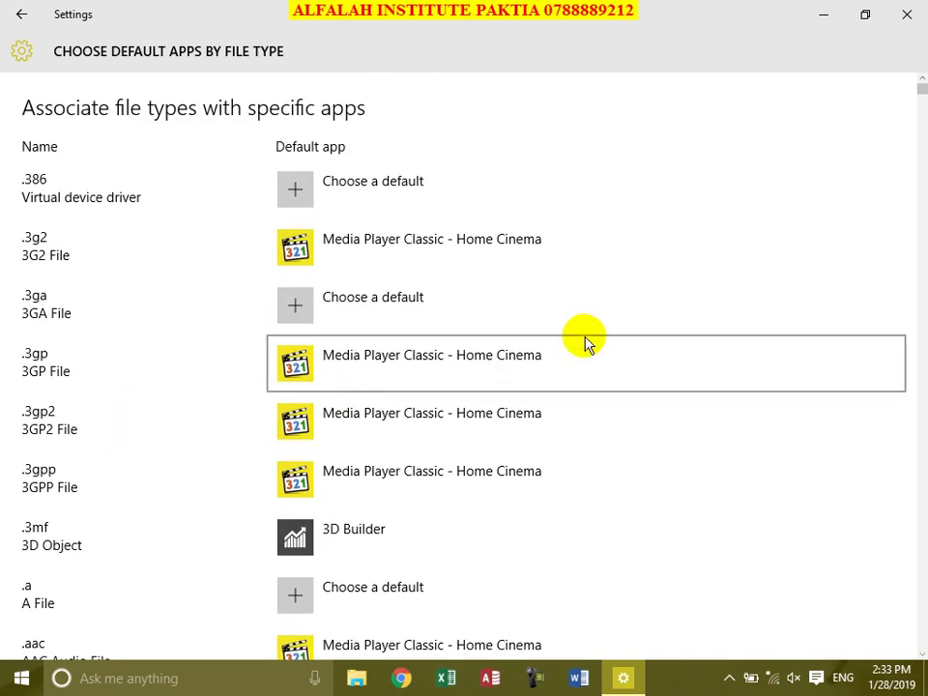
# - Review the available apps for the .3g2 and .3gp file types and dismiss both choosers without changes
pyautogui.click(395, 254)
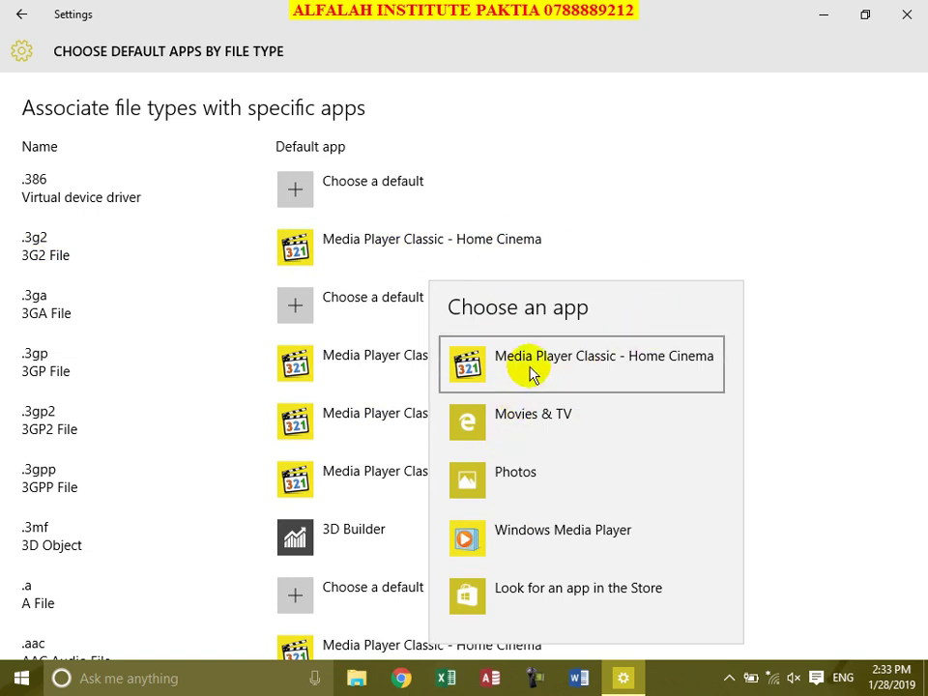
pyautogui.click(800, 297)
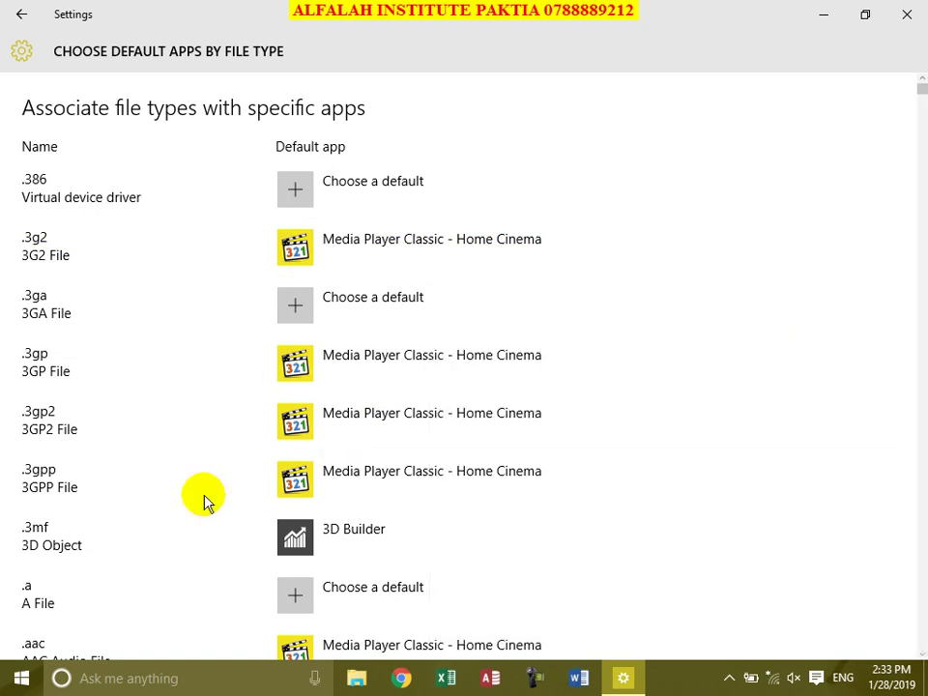
pyautogui.click(437, 373)
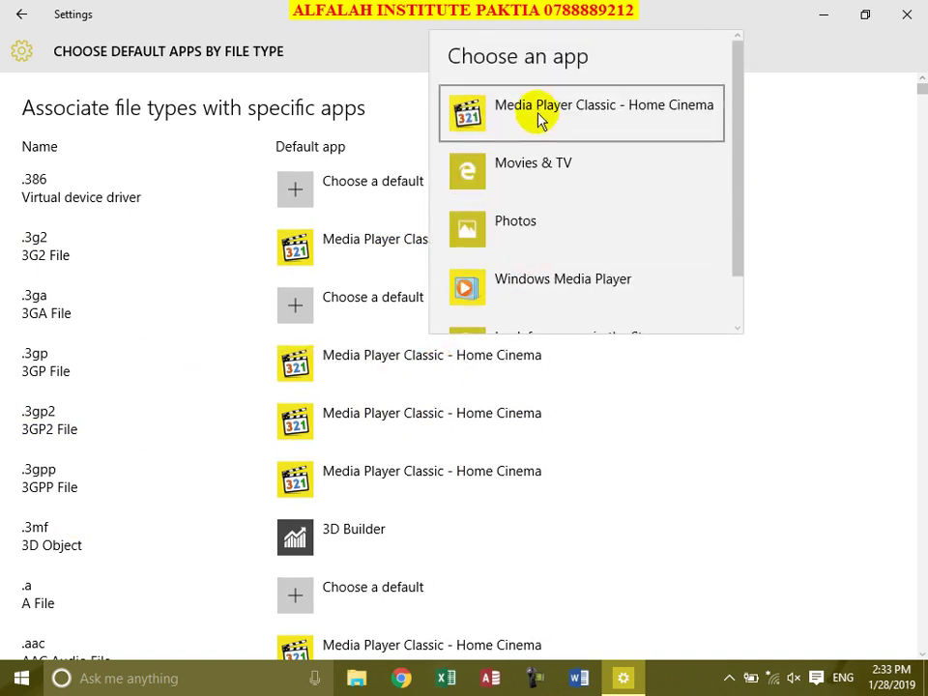
pyautogui.scroll(-1, 619, 281)
pyautogui.scroll(1, 677, 247)
pyautogui.click(754, 261)
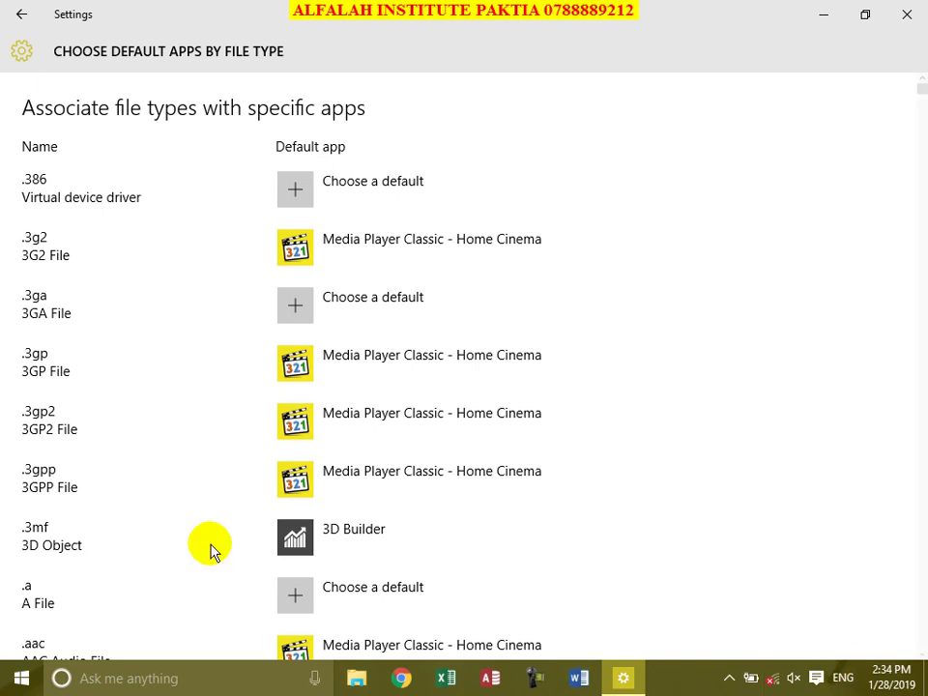
# - Open the default apps by protocol list and review the available apps for ACROBAT and BINGMAPS, dismissing both choosers without changes
pyautogui.click(19, 15)
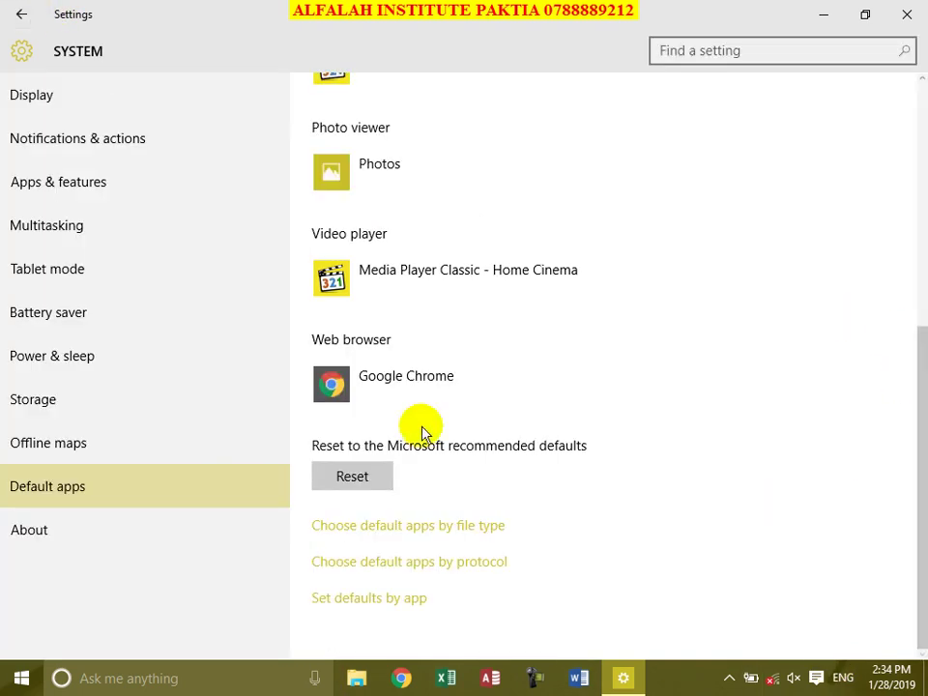
pyautogui.click(458, 567)
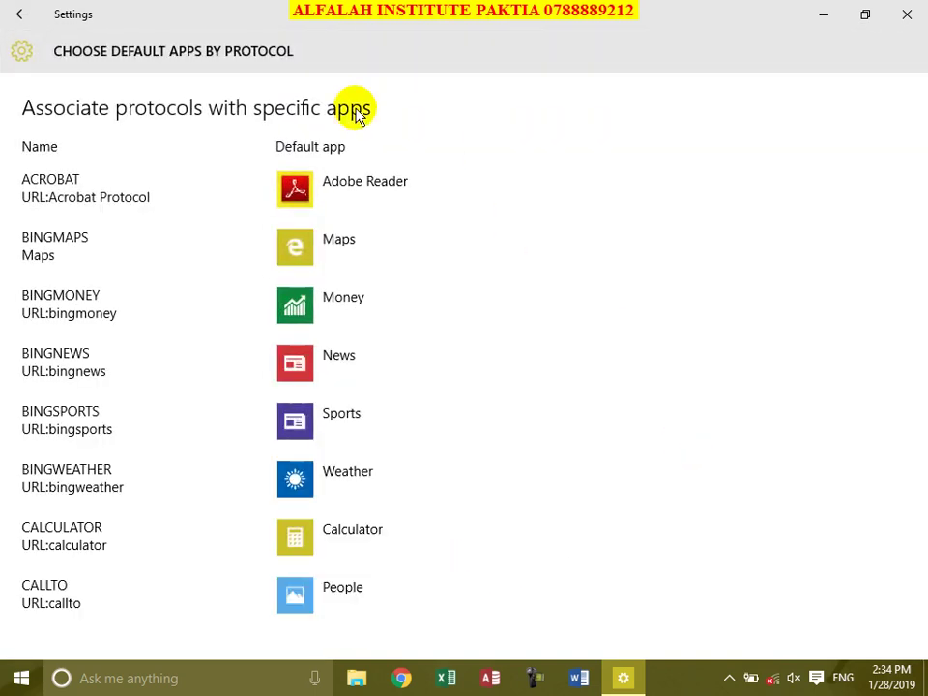
pyautogui.click(398, 199)
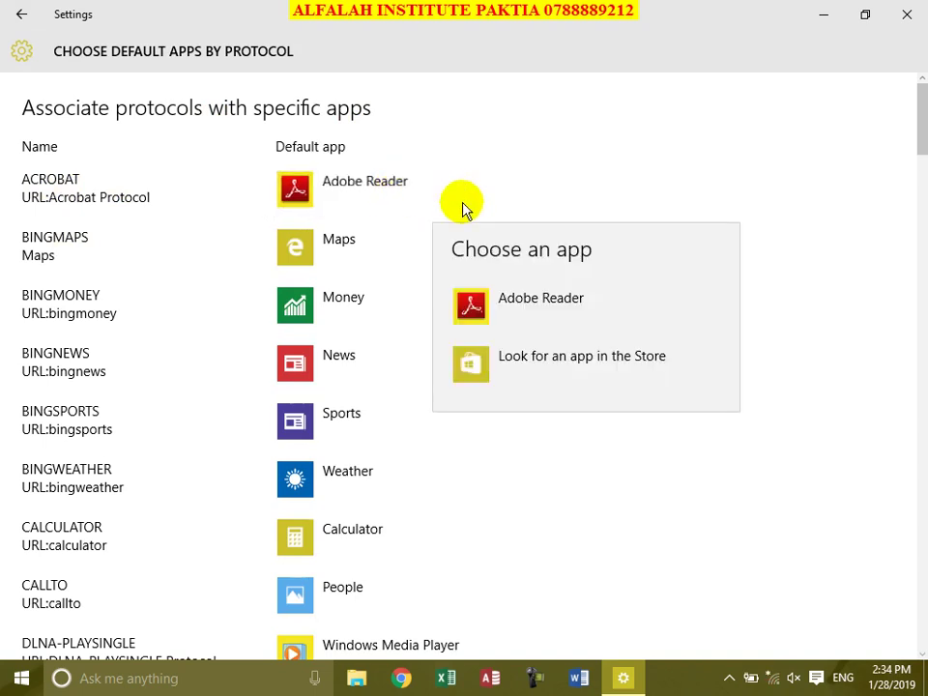
pyautogui.click(559, 61)
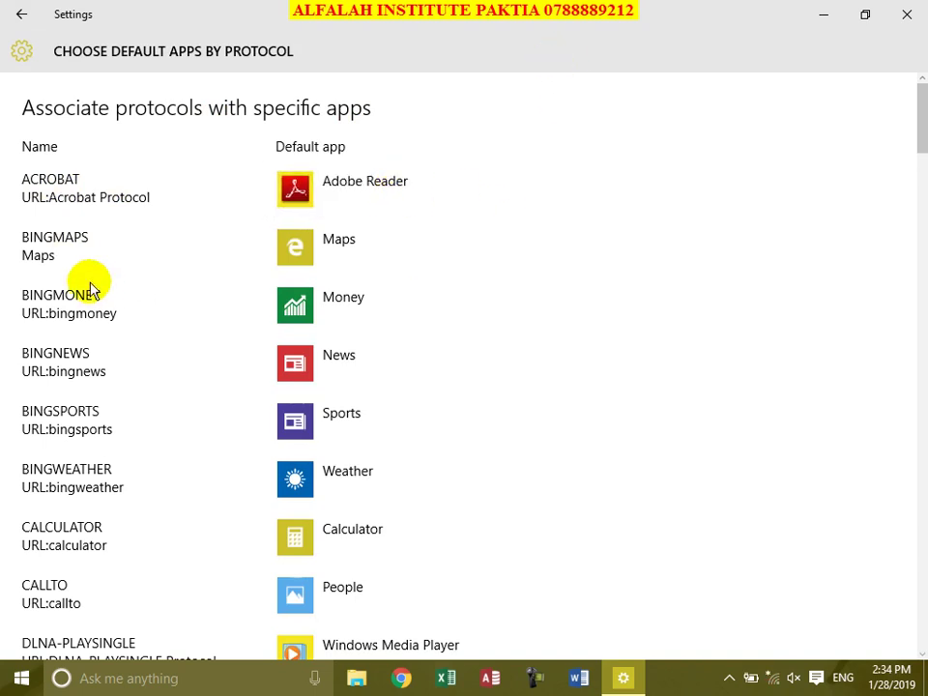
pyautogui.click(385, 261)
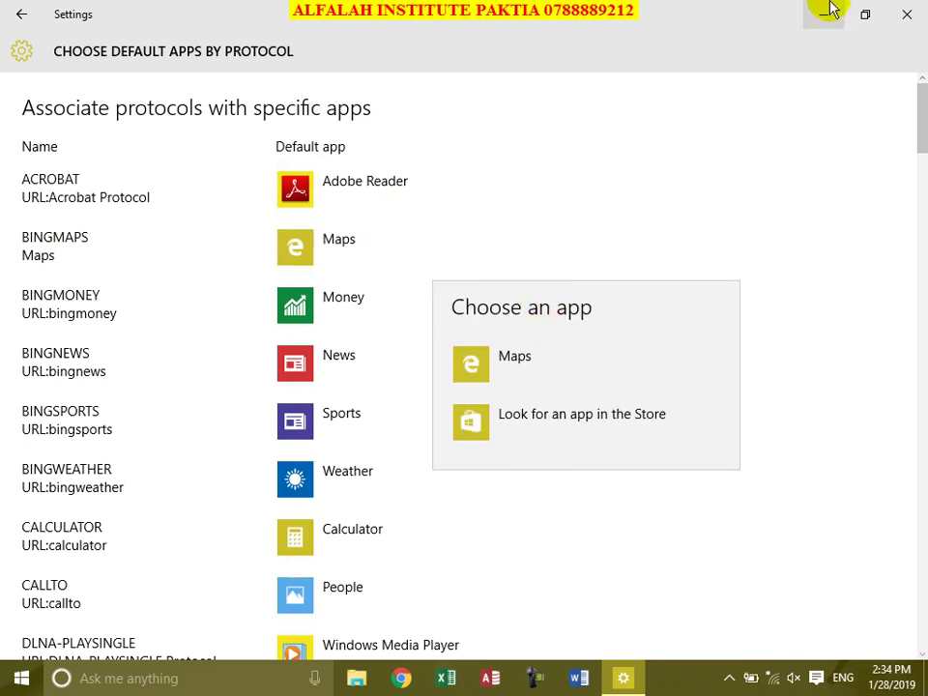
pyautogui.click(674, 36)
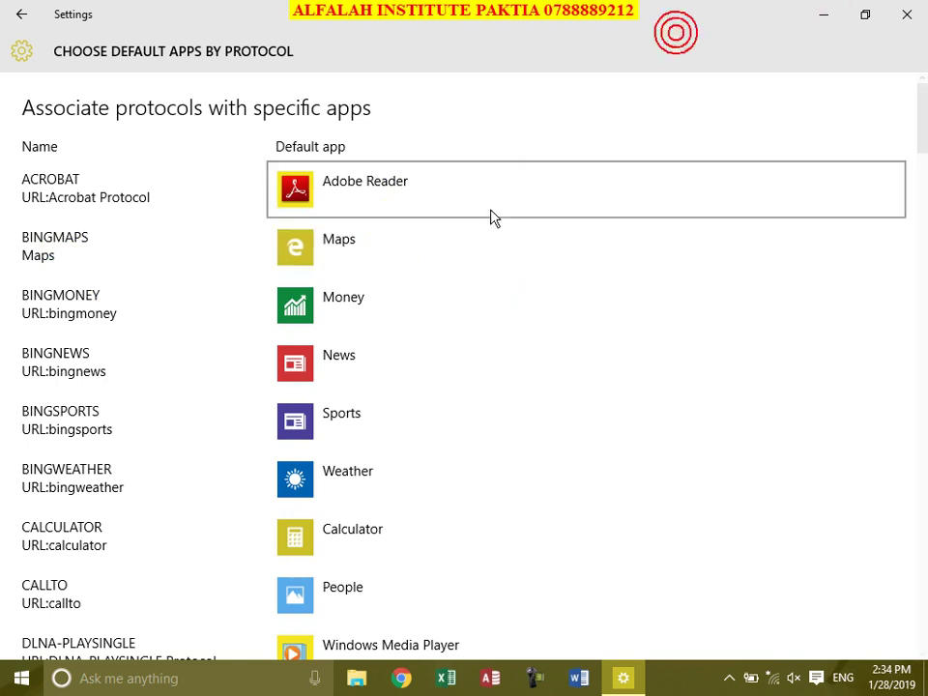
# - Go to setting defaults by app and make Google Chrome the default for all file types and protocols it can open
pyautogui.click(20, 20)
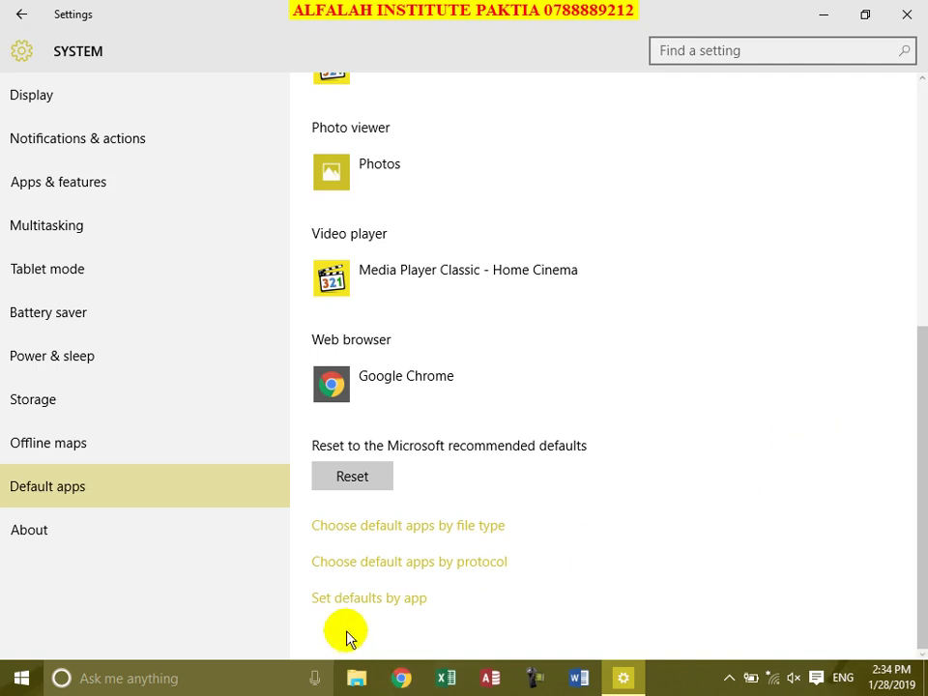
pyautogui.click(398, 600)
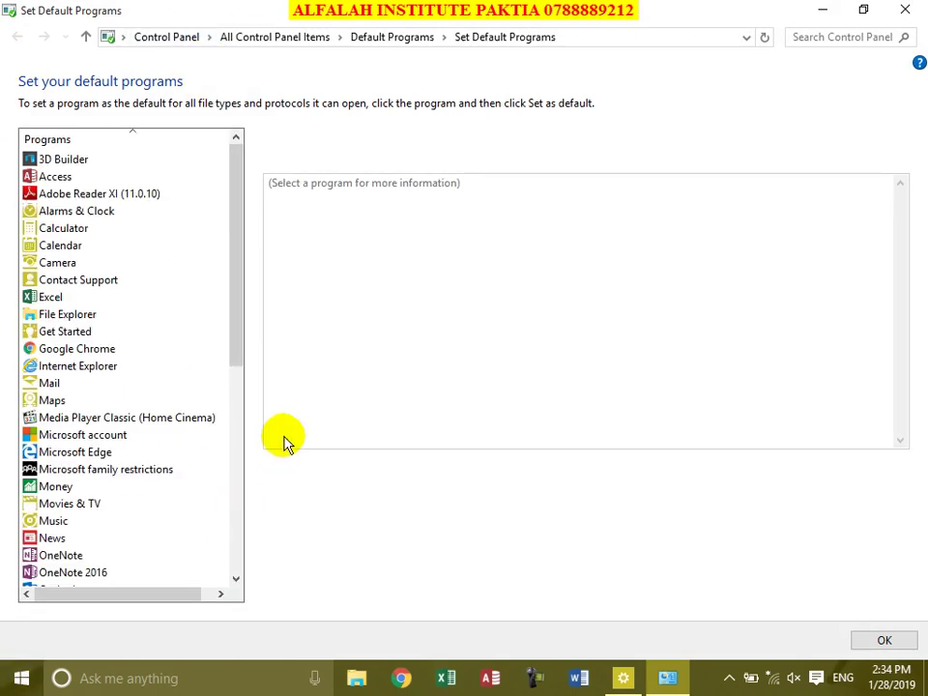
pyautogui.click(19, 681)
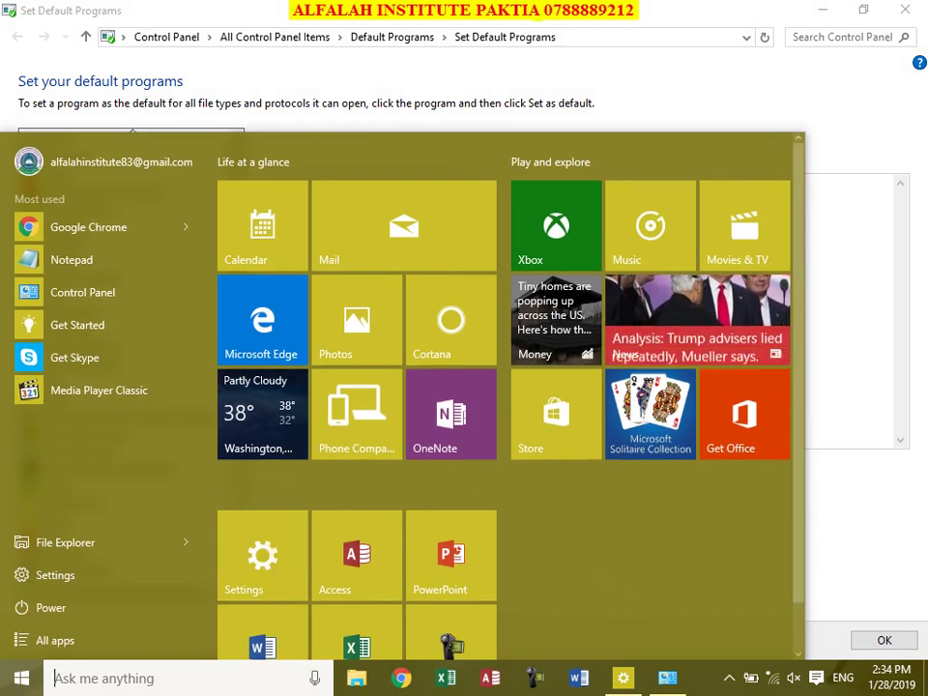
pyautogui.press('Escape')
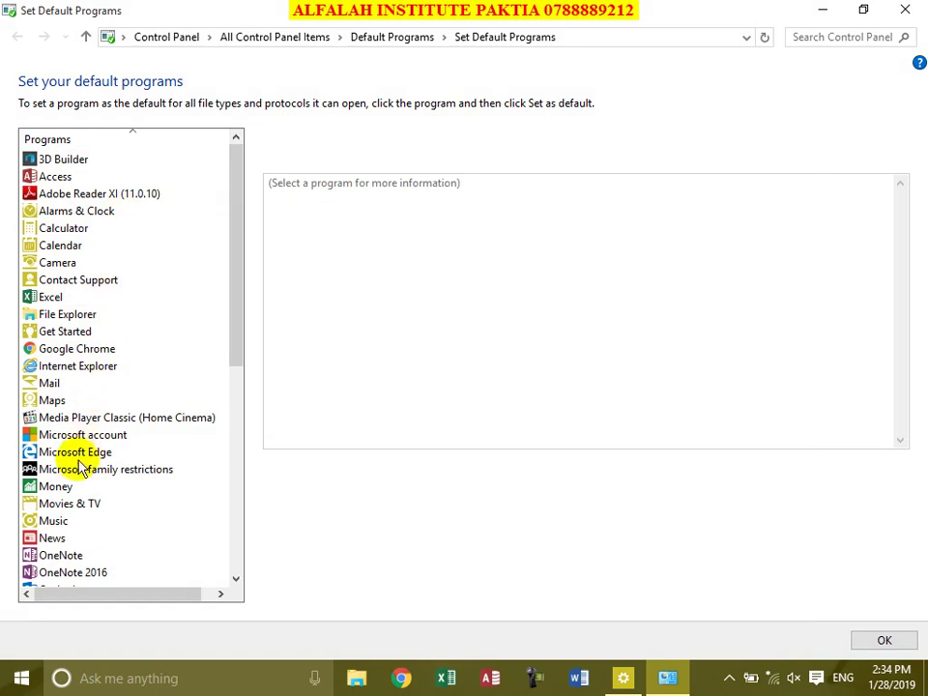
pyautogui.click(76, 348)
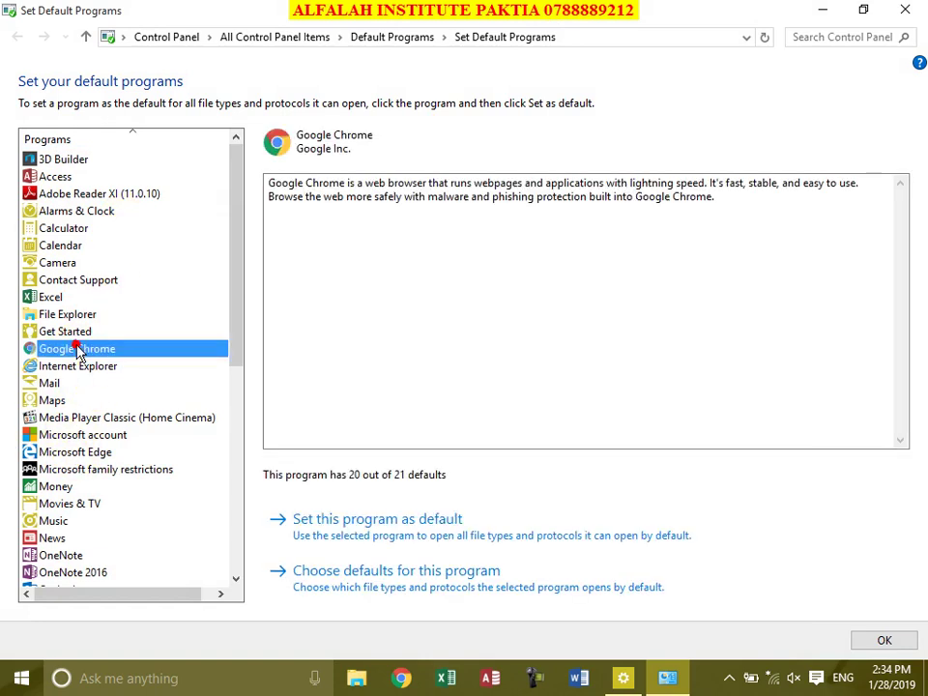
pyautogui.click(380, 529)
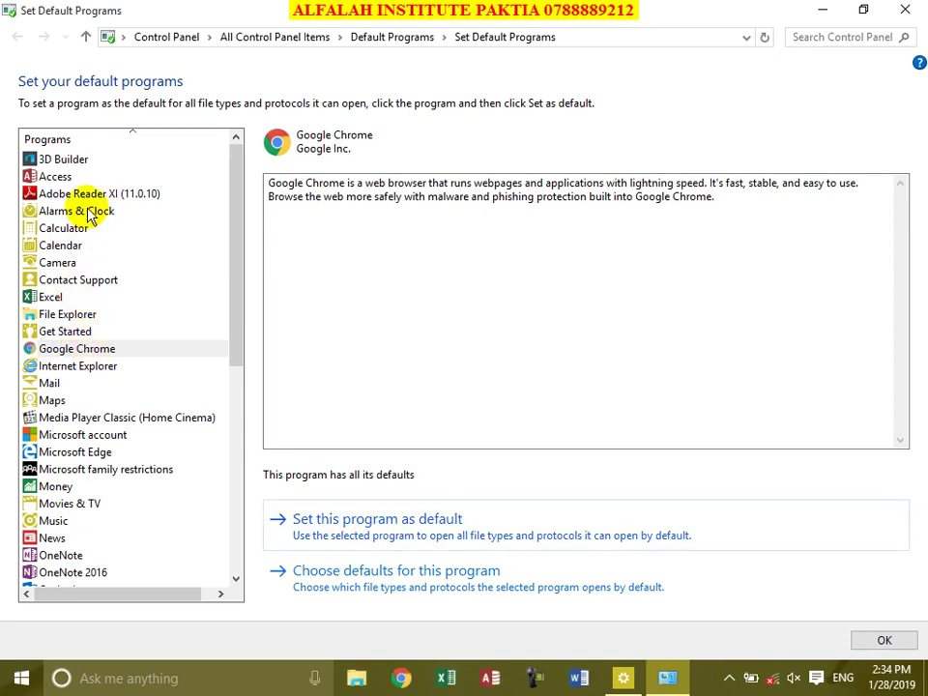
# - Set Media Player Classic (Home Cinema) as default for everything it can open, and close the Set Default Programs window
pyautogui.click(68, 419)
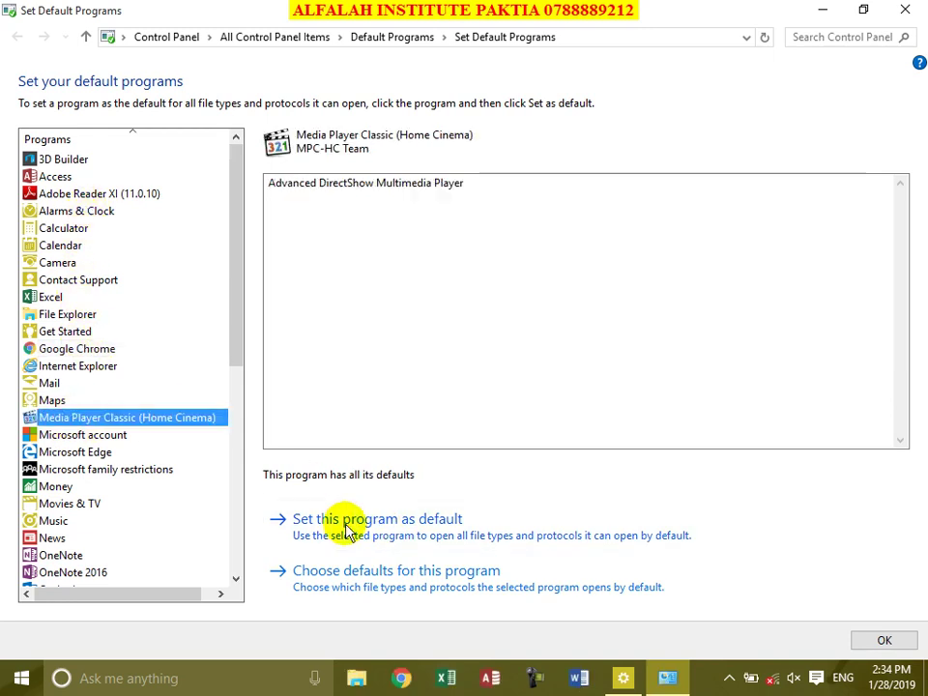
pyautogui.click(407, 534)
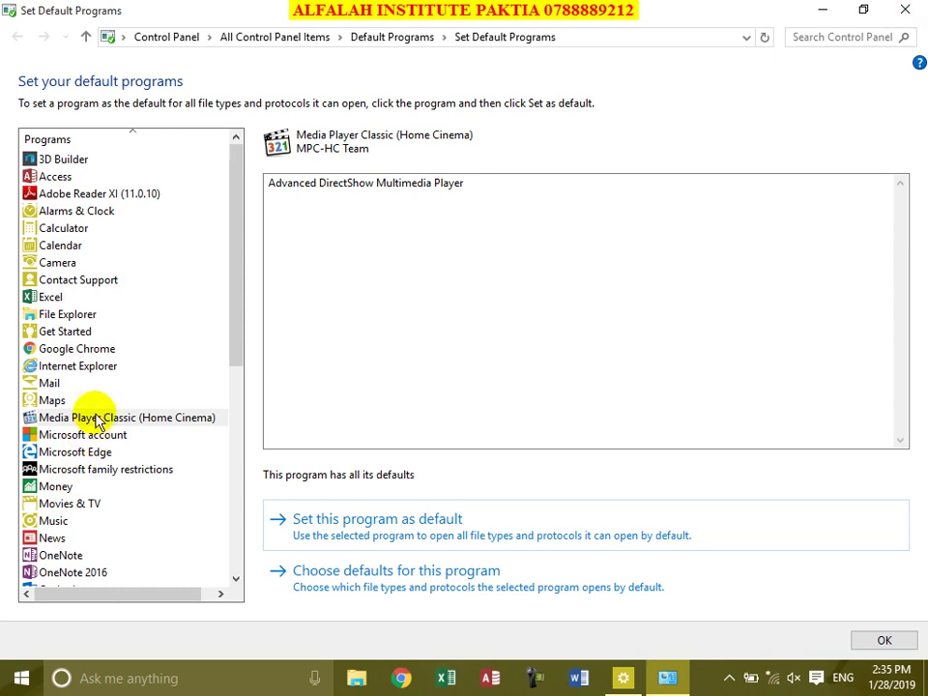
pyautogui.click(909, 12)
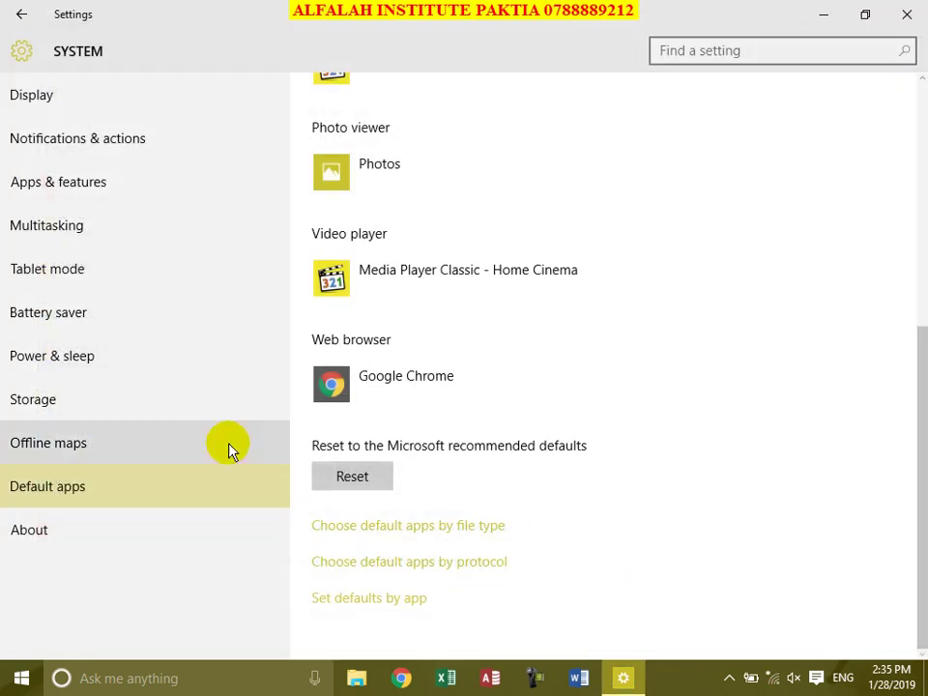
# - Examine the PC's specifications on the About page and in the linked System info window, then close that window
pyautogui.click(77, 540)
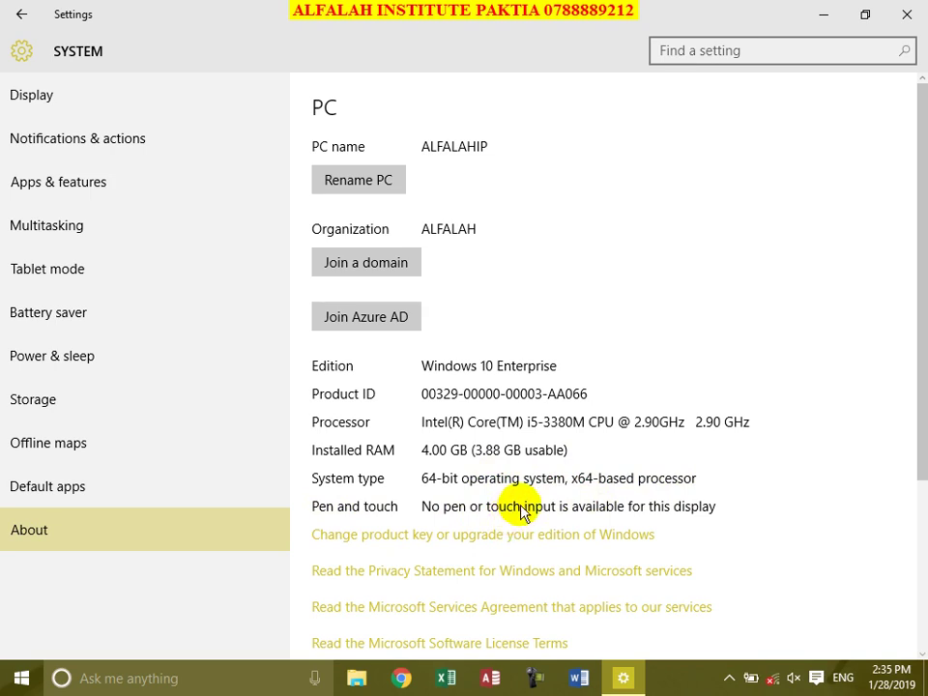
pyautogui.scroll(-5, 522, 512)
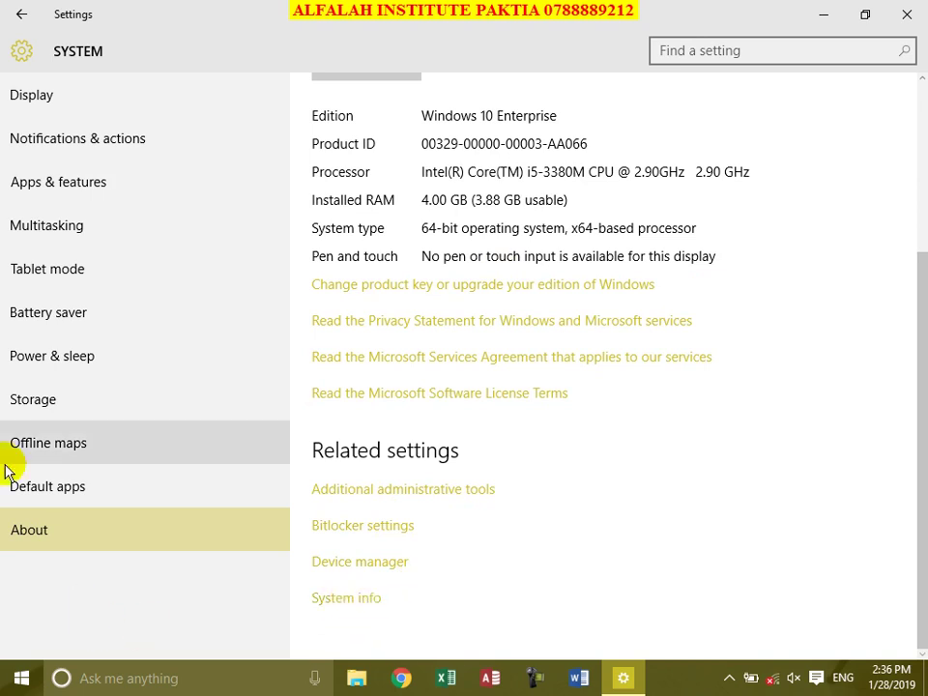
pyautogui.click(348, 597)
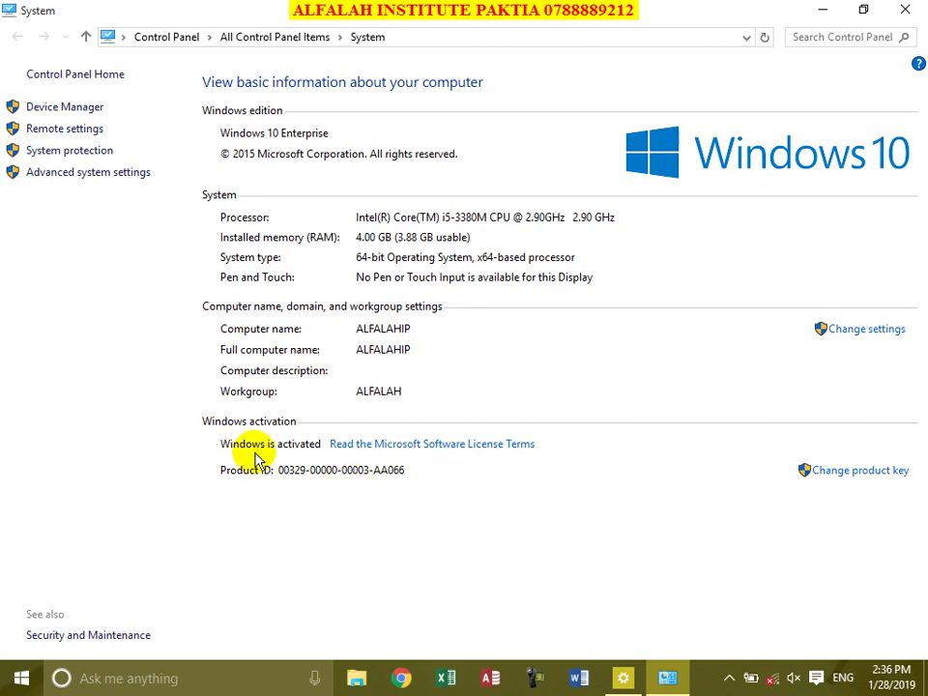
pyautogui.click(914, 11)
# - Minimize Settings, view the same system information through the properties of This PC on the desktop, and close it
pyautogui.click(837, 8)
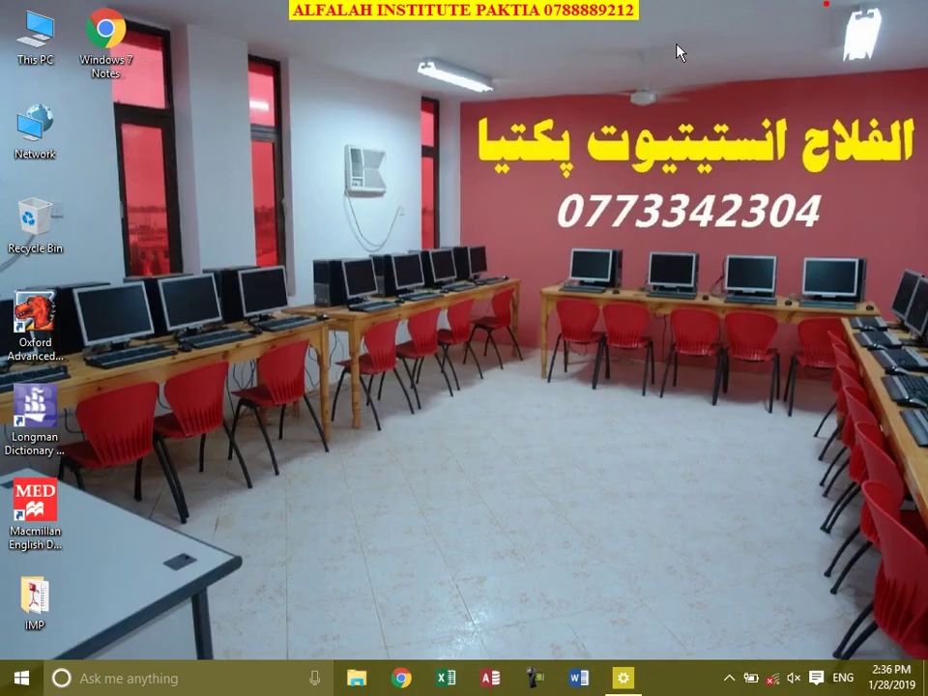
pyautogui.rightClick(34, 49)
pyautogui.click(94, 250)
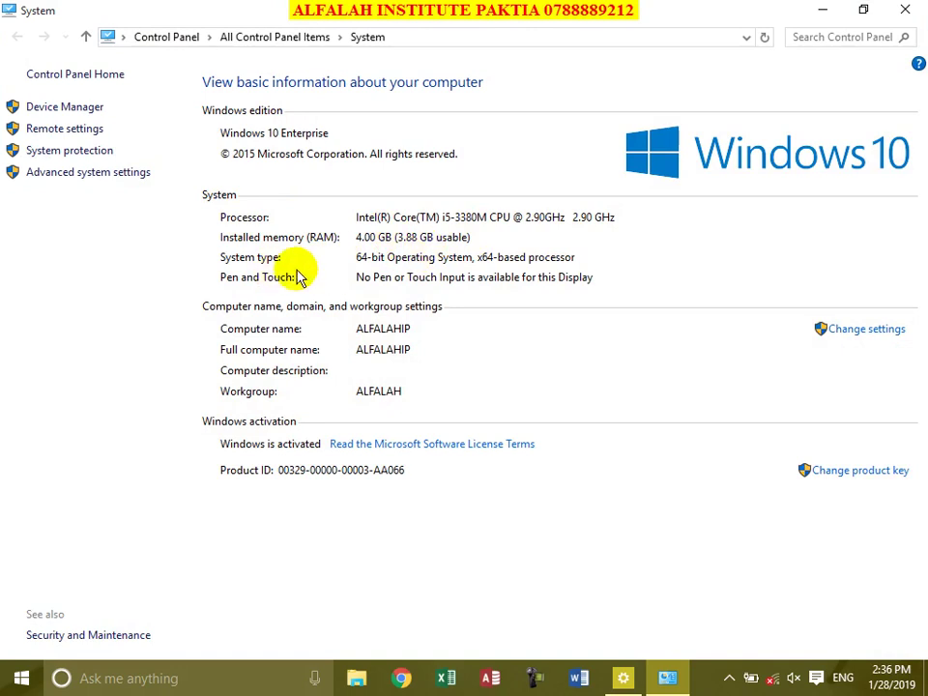
pyautogui.click(904, 10)
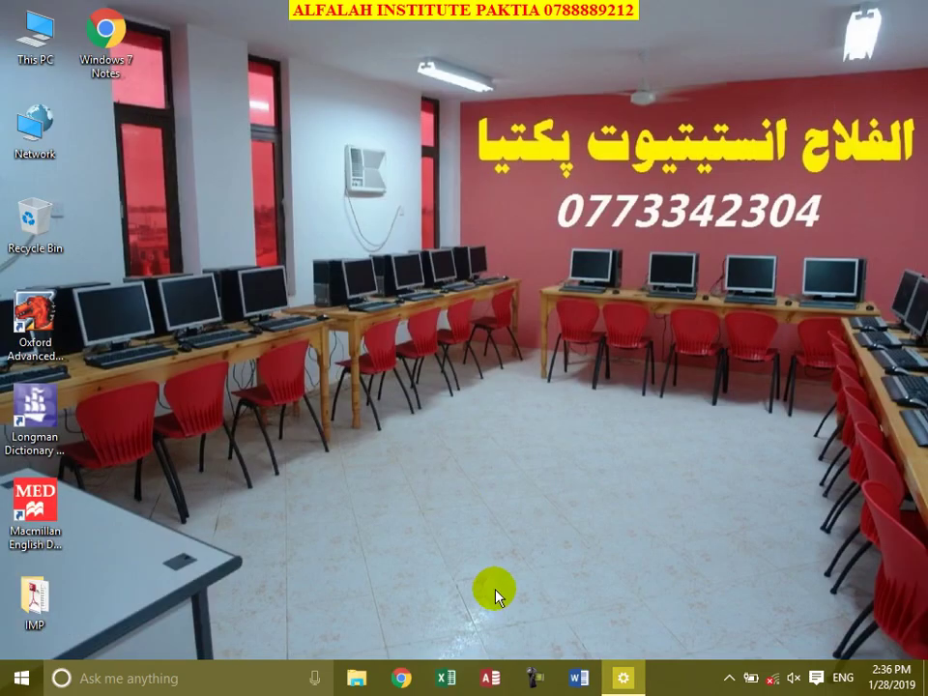
# - Restore and close the System settings, then view the Personalization settings from the desktop and close them
pyautogui.click(627, 680)
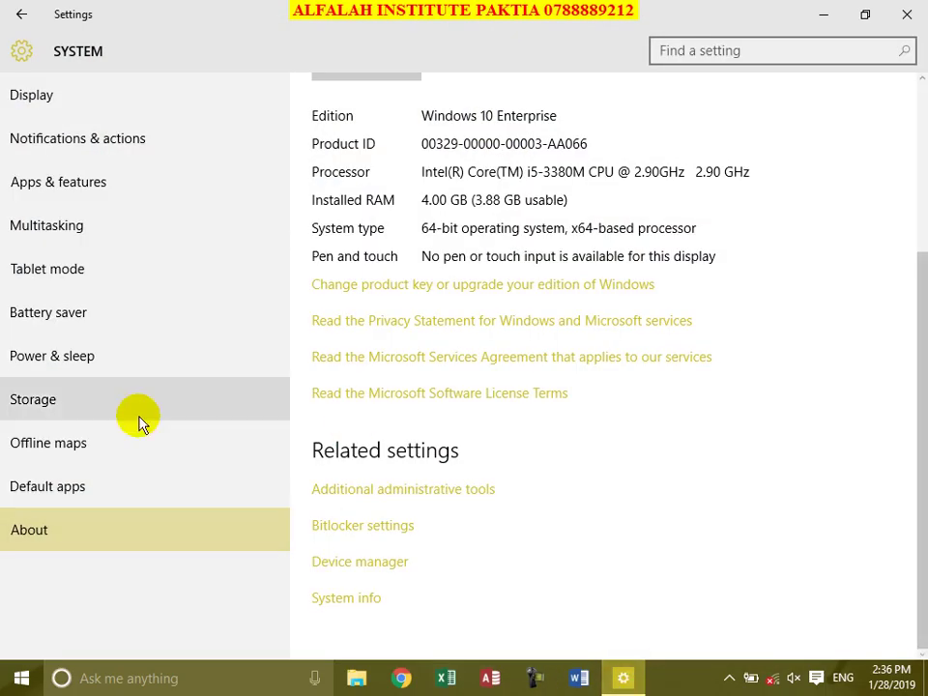
pyautogui.click(922, 7)
pyautogui.rightClick(306, 56)
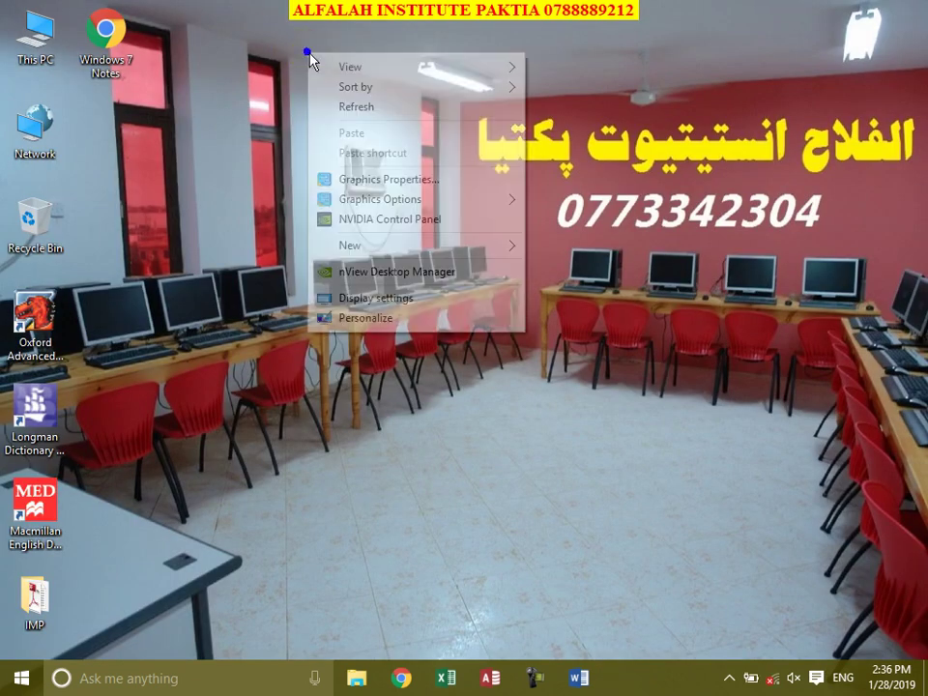
pyautogui.click(384, 319)
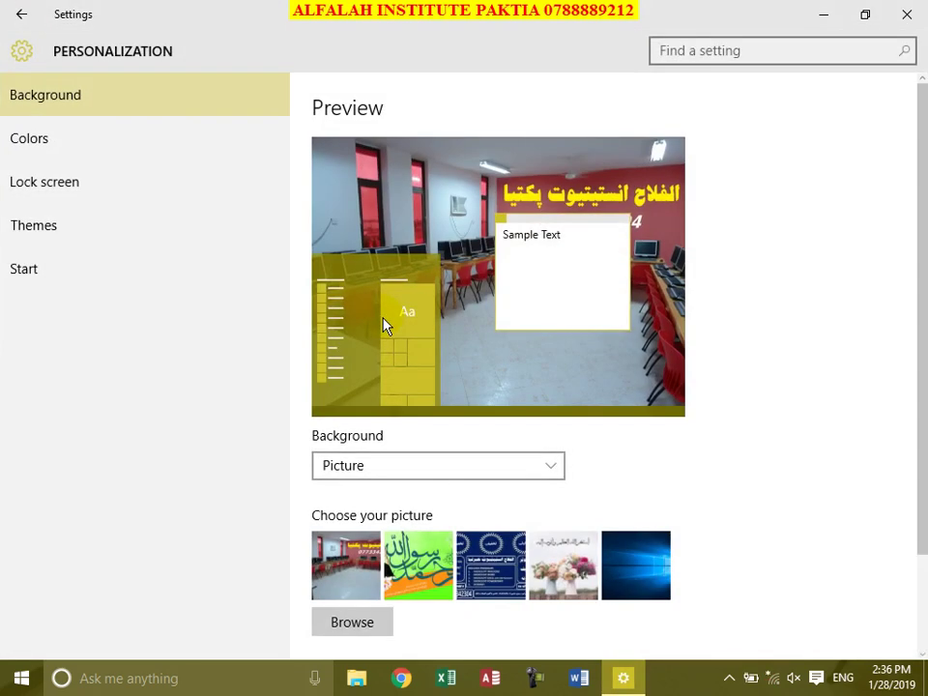
pyautogui.click(909, 12)
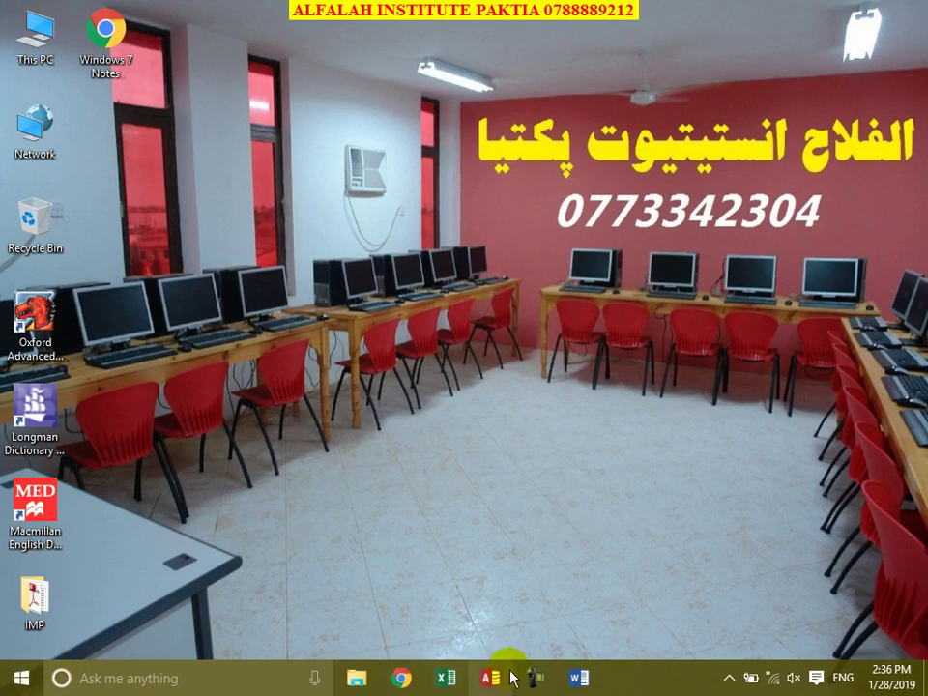
# - Unpin Word from both the taskbar and Start
pyautogui.click(20, 677)
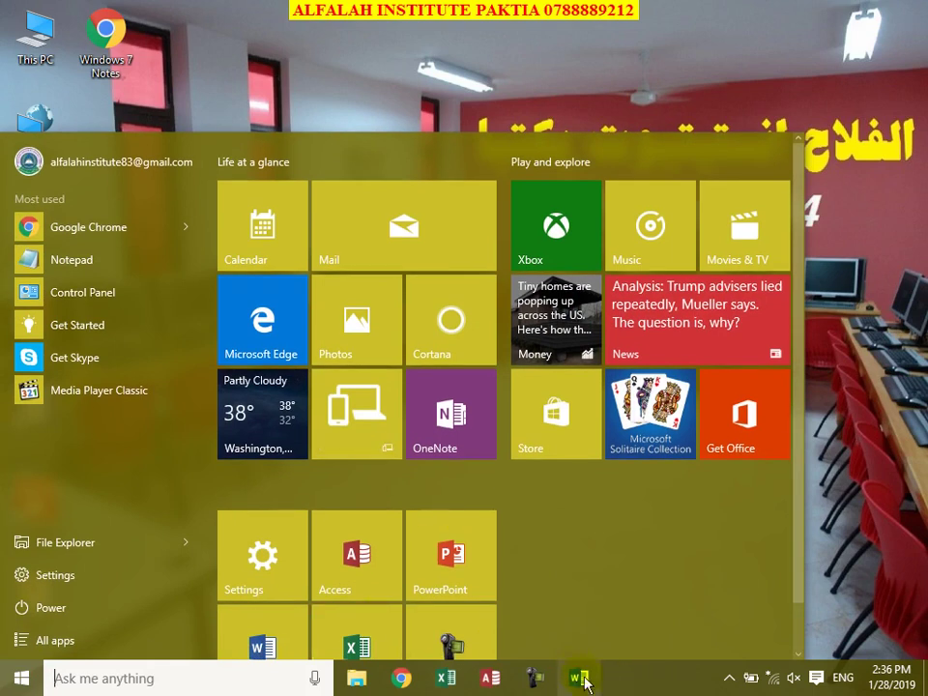
pyautogui.rightClick(582, 677)
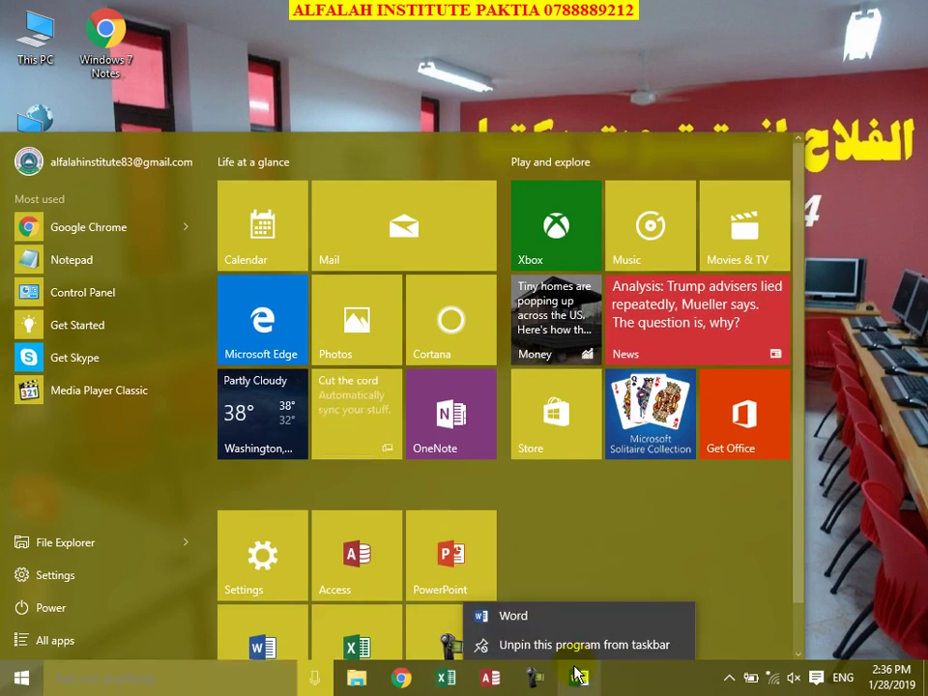
pyautogui.click(481, 648)
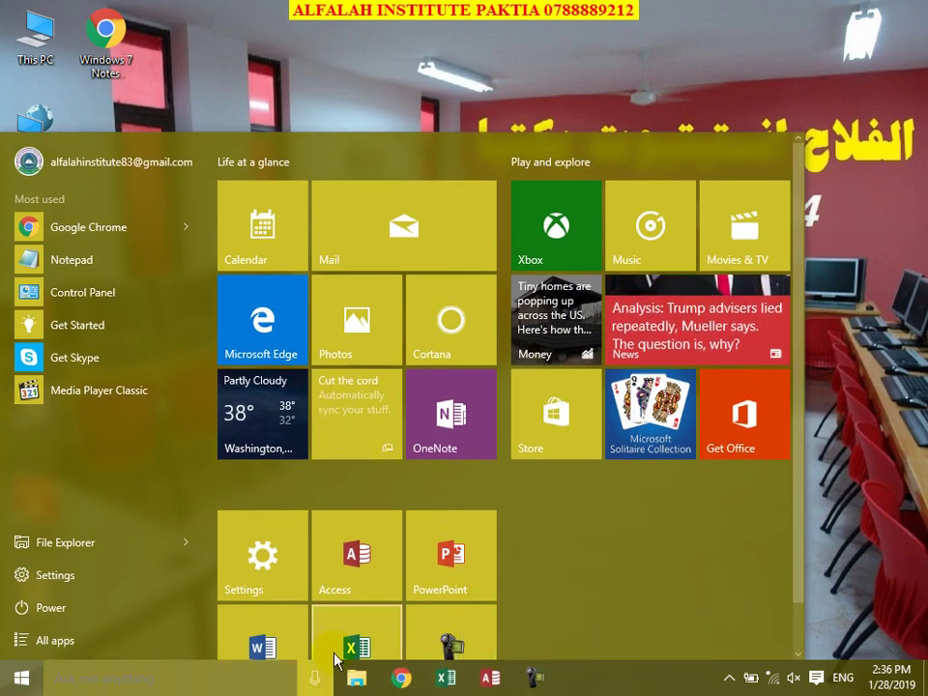
pyautogui.rightClick(231, 644)
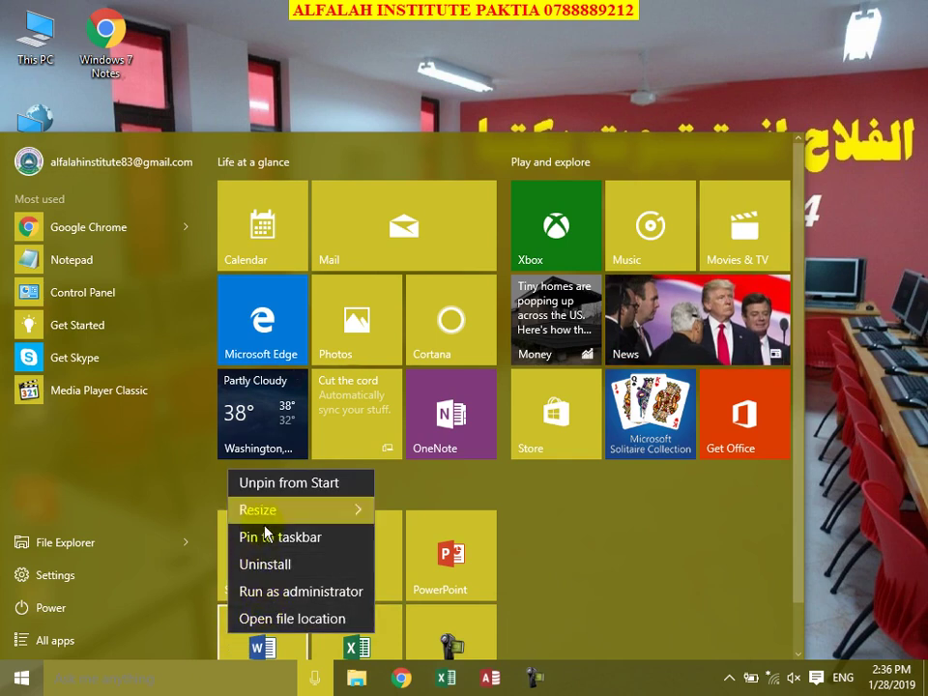
pyautogui.click(256, 483)
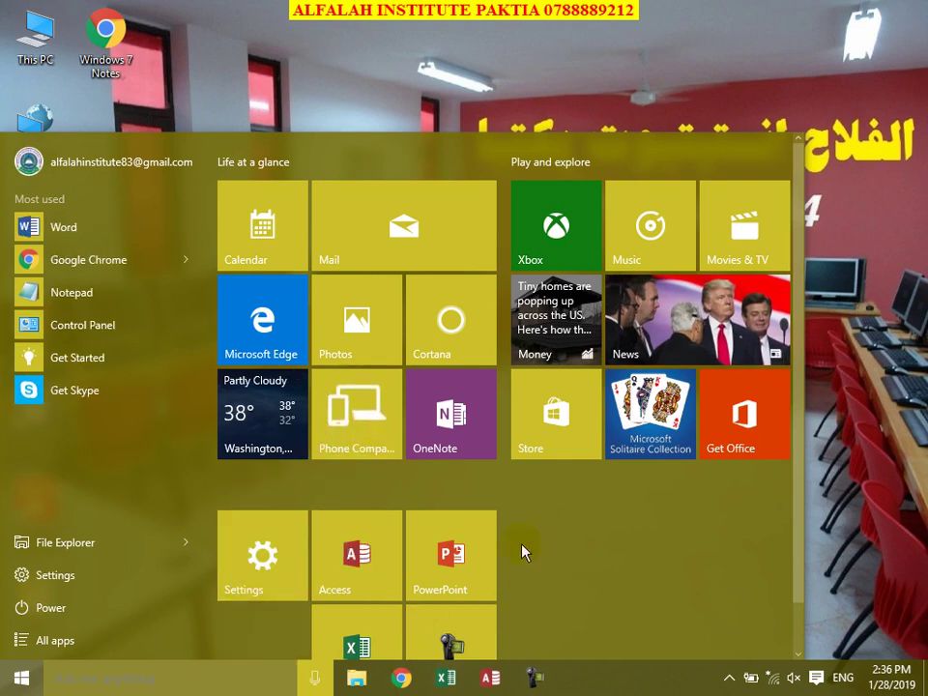
# - Find Word in the full list of apps and pin it to both Start and the taskbar
pyautogui.click(27, 683)
pyautogui.click(23, 681)
pyautogui.click(85, 643)
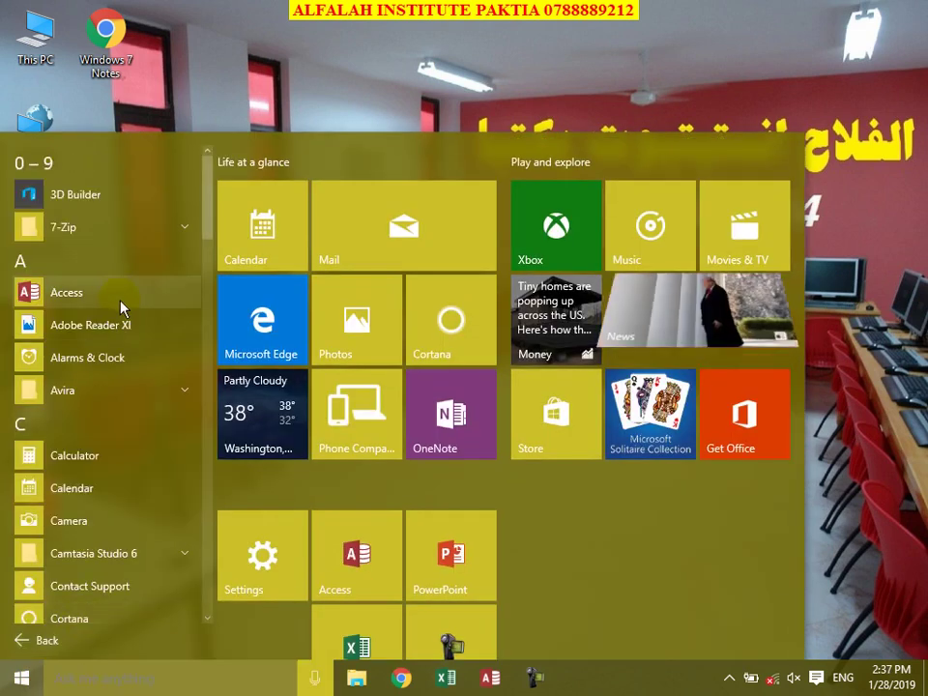
pyautogui.scroll(-5, 129, 332)
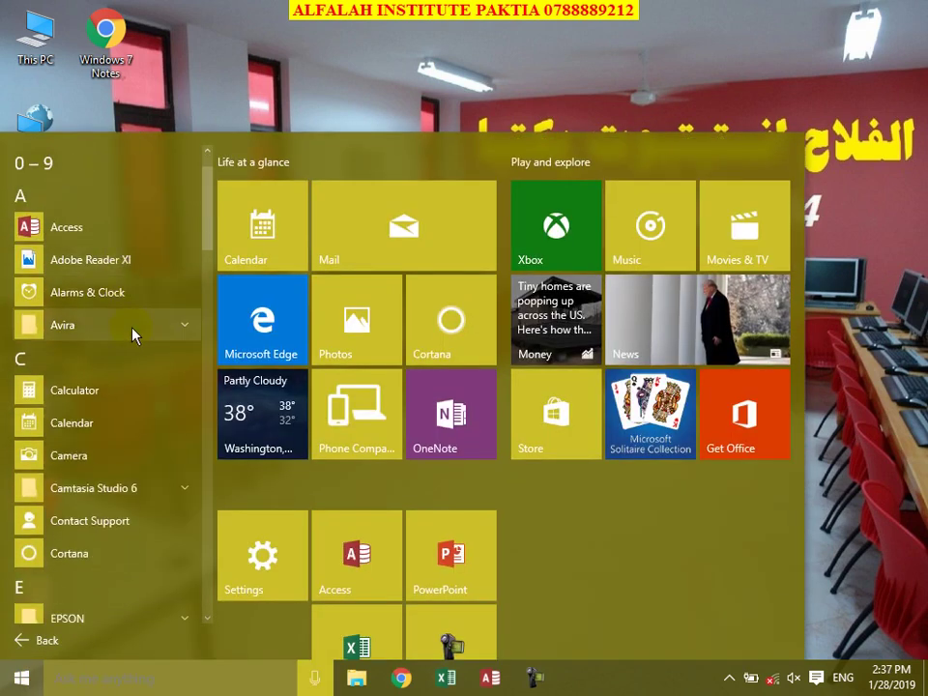
pyautogui.scroll(-15, 133, 335)
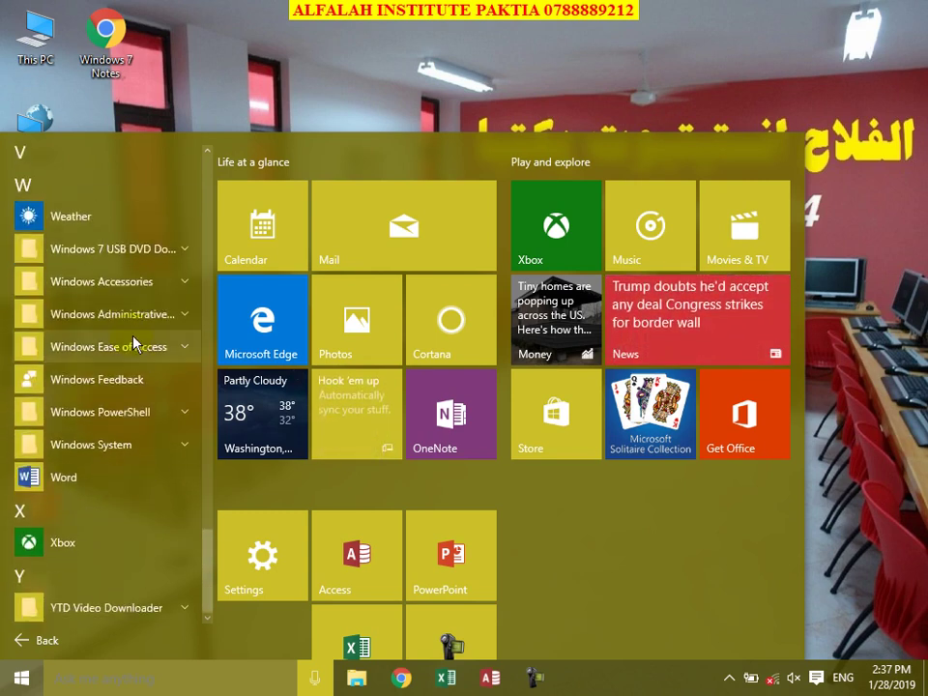
pyautogui.scroll(3, 133, 341)
pyautogui.scroll(-3, 107, 356)
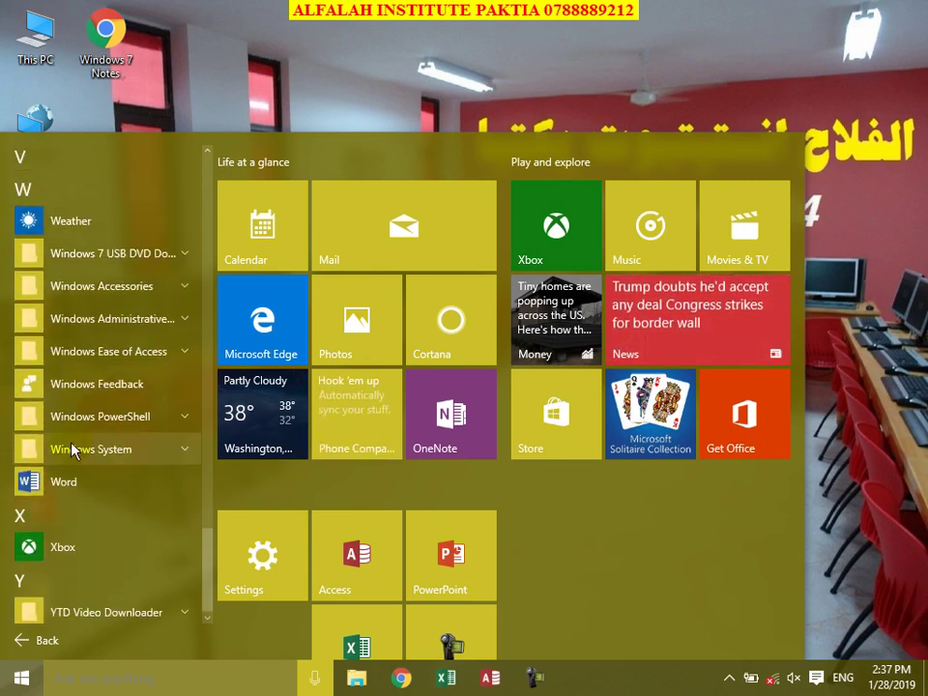
pyautogui.rightClick(54, 479)
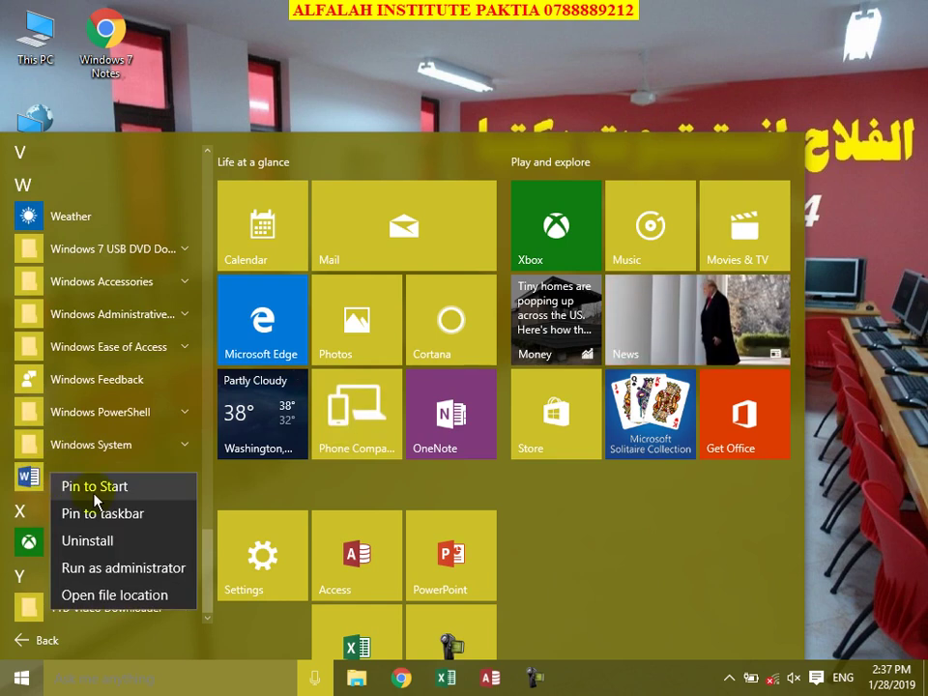
pyautogui.click(93, 487)
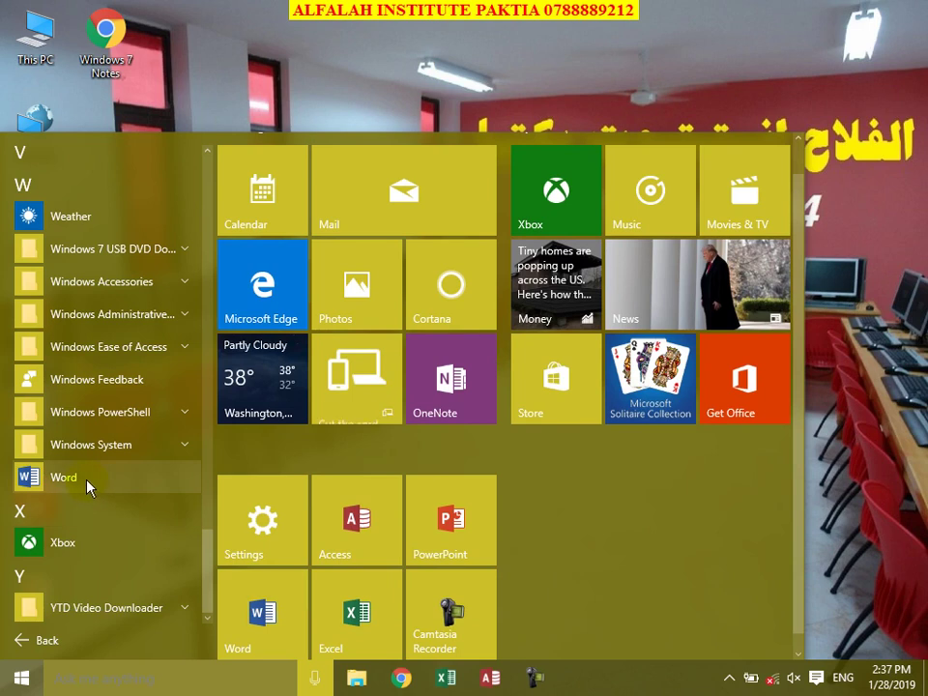
pyautogui.rightClick(87, 483)
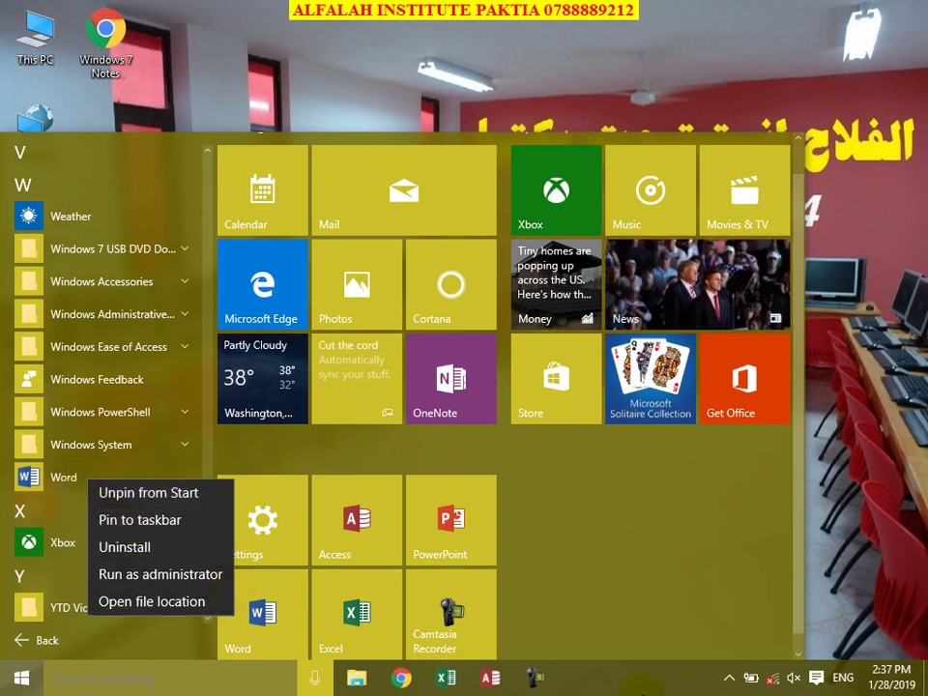
pyautogui.click(175, 521)
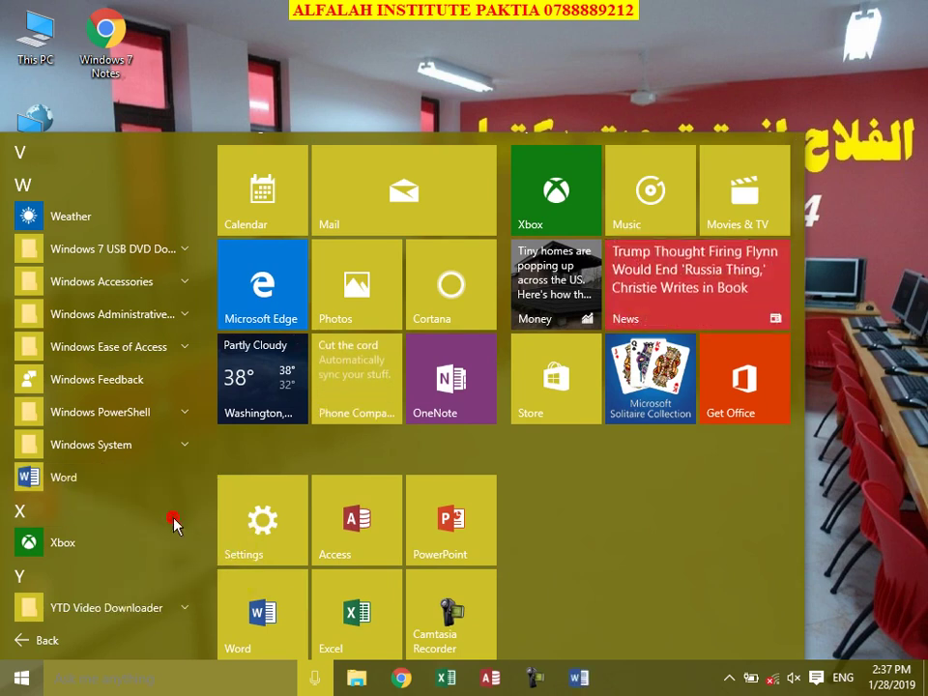
# - View the file location of the Word shortcut, then close the folder window
pyautogui.rightClick(89, 479)
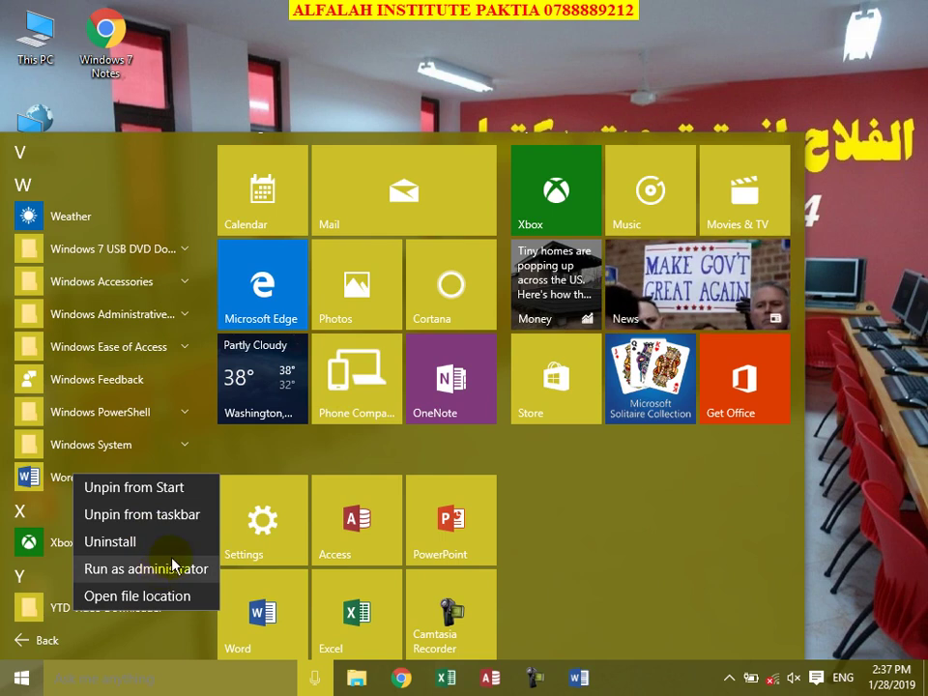
pyautogui.click(136, 597)
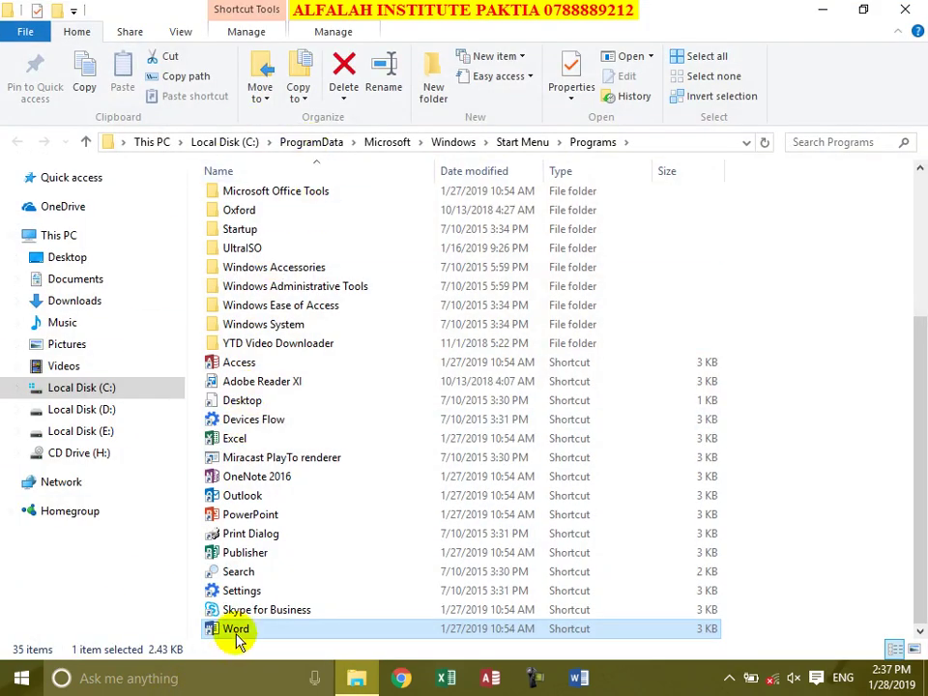
pyautogui.click(923, 8)
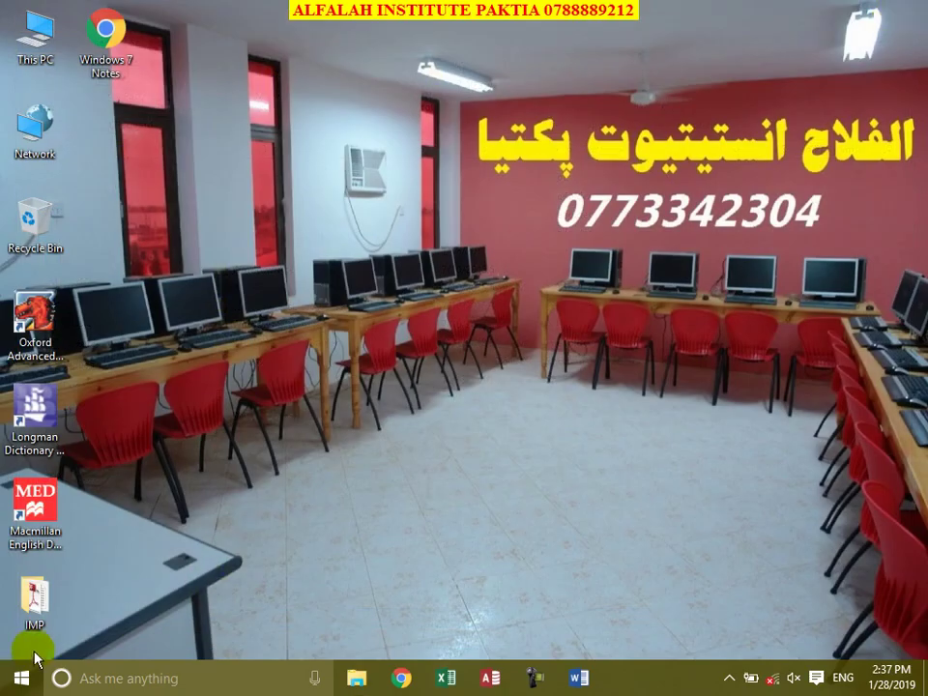
# - Resize the Mail tile in Start to Small and then to Medium
pyautogui.click(24, 682)
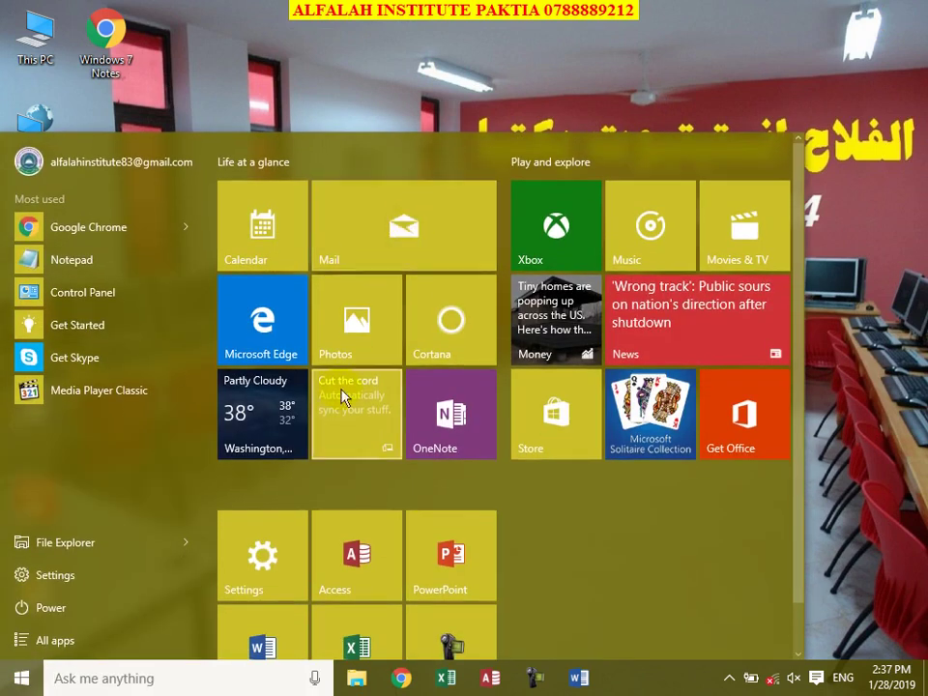
pyautogui.rightClick(395, 227)
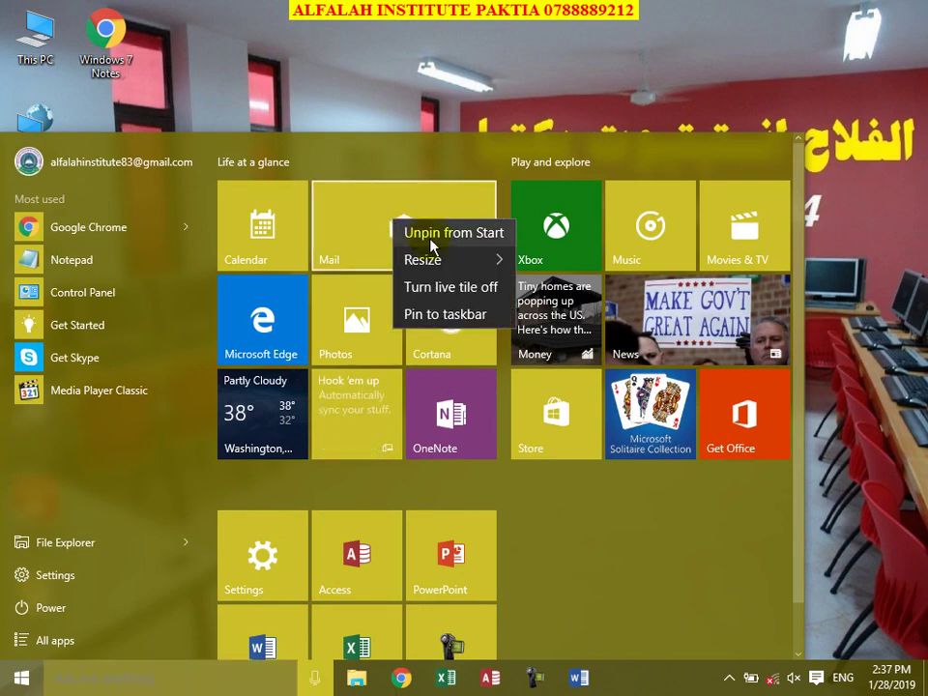
pyautogui.moveTo(437, 261)
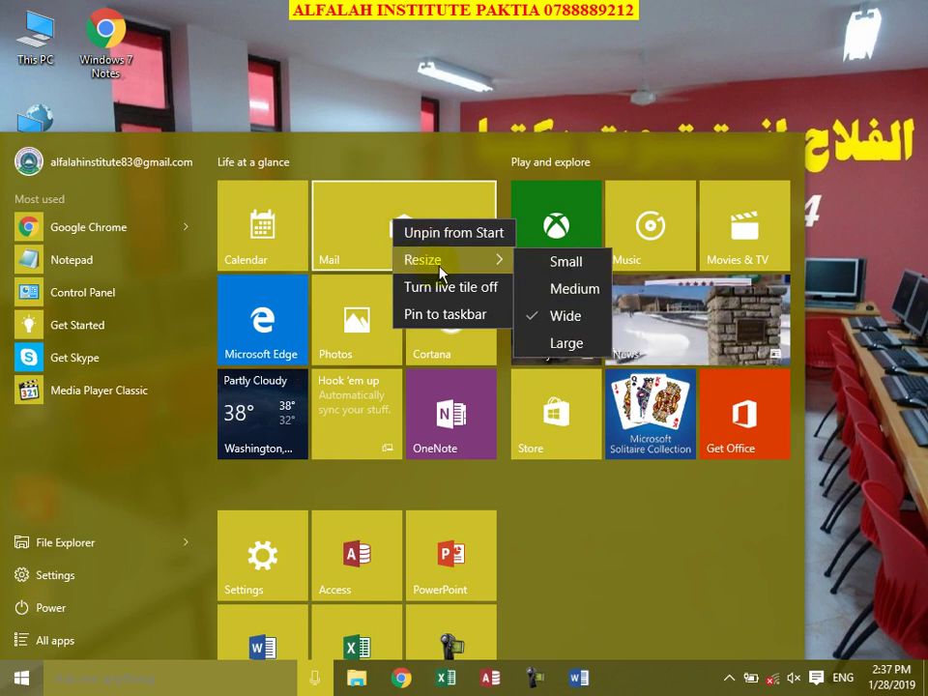
pyautogui.click(582, 262)
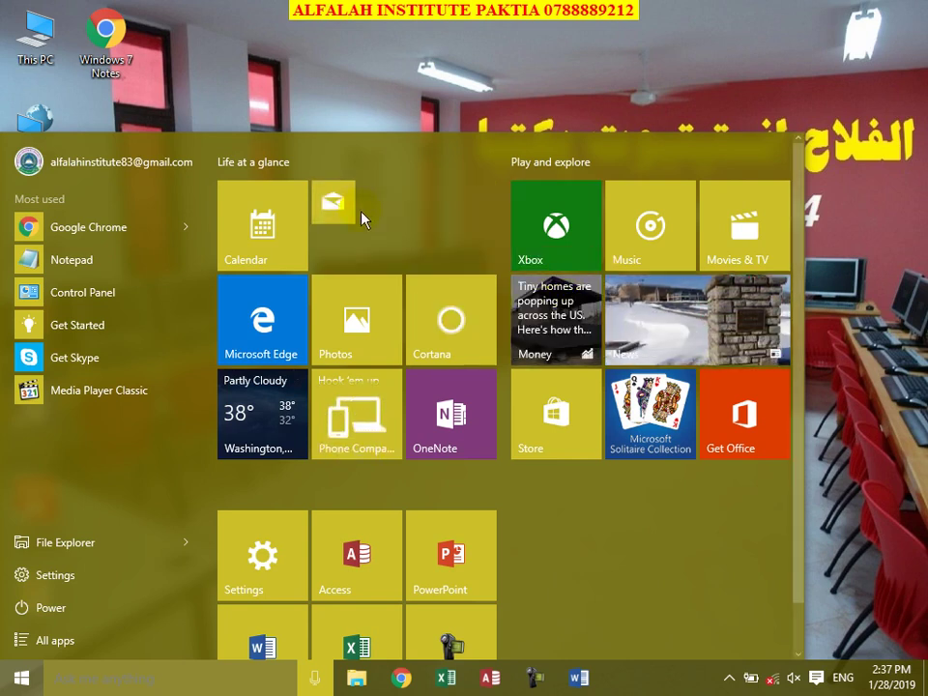
pyautogui.rightClick(326, 203)
pyautogui.moveTo(406, 242)
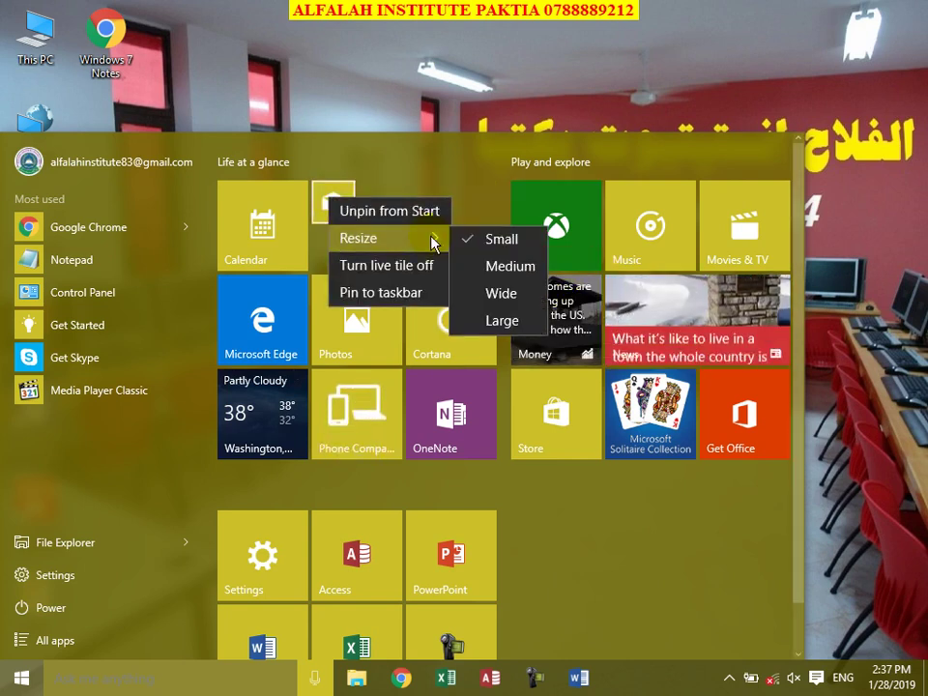
pyautogui.click(530, 267)
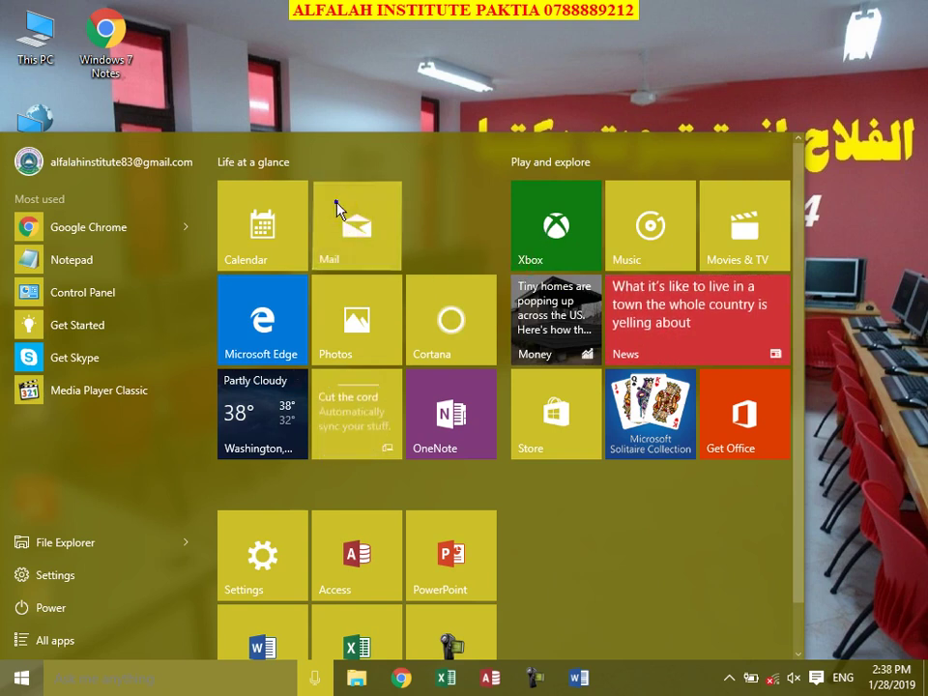
# - Resize the Mail tile to Wide and then to Large
pyautogui.rightClick(337, 206)
pyautogui.moveTo(361, 253)
pyautogui.click(519, 295)
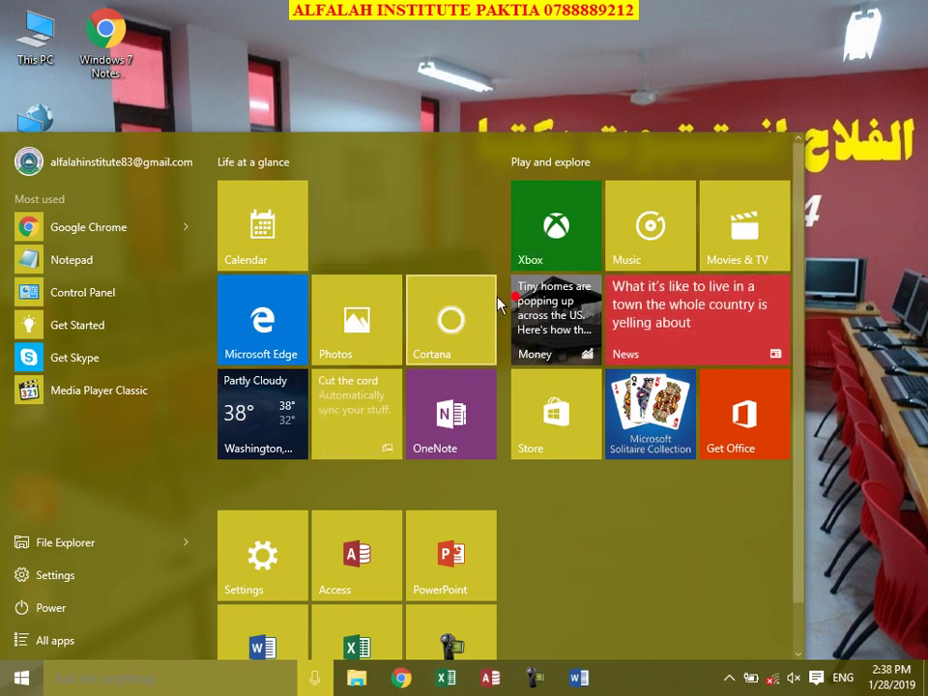
pyautogui.rightClick(371, 216)
pyautogui.moveTo(476, 254)
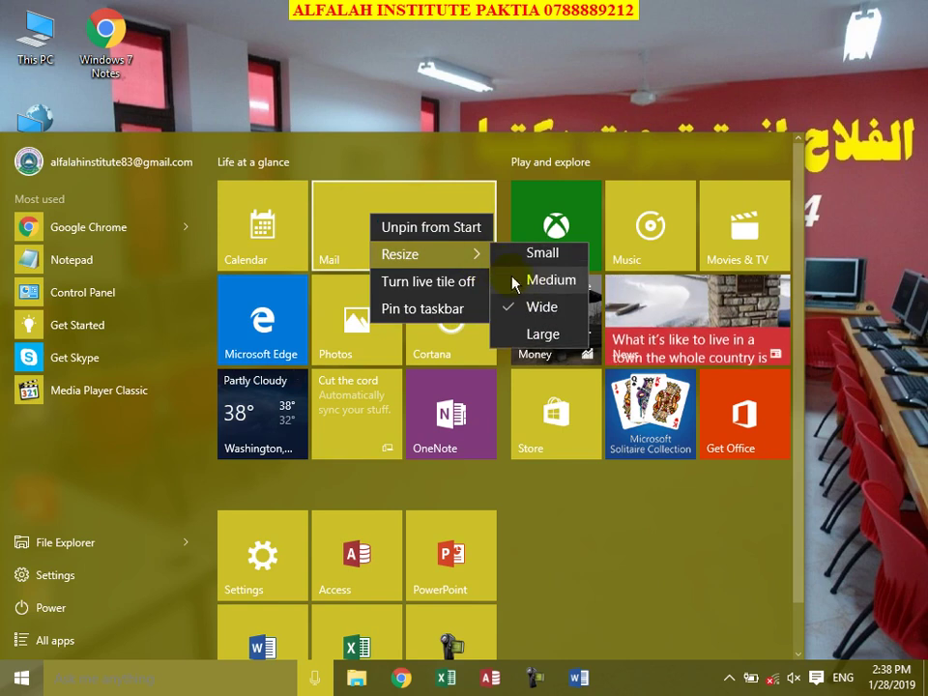
pyautogui.click(535, 338)
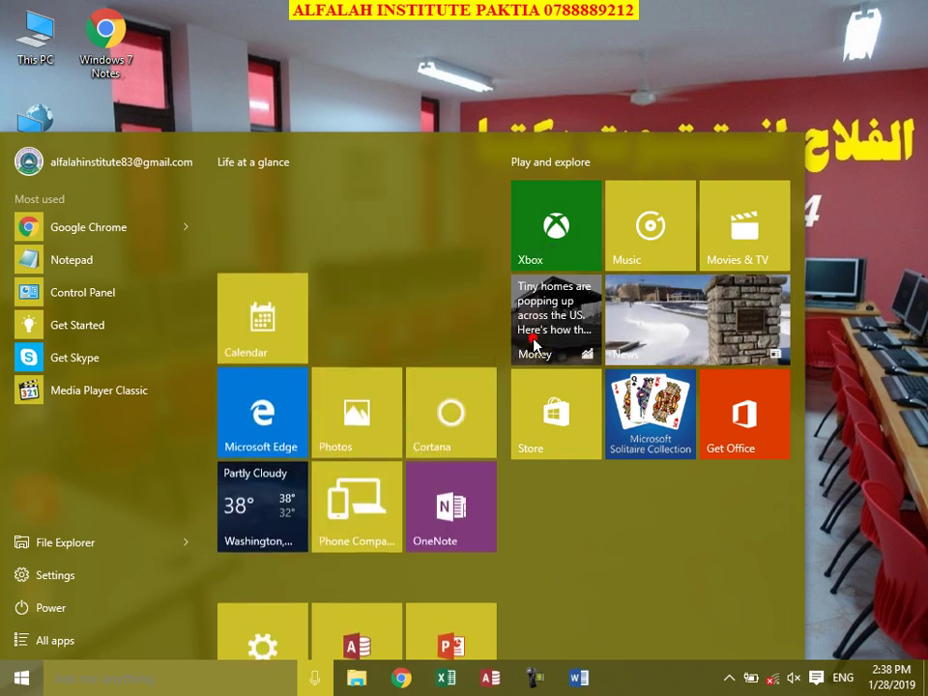
# - Set the Mail tile's size back to Wide
pyautogui.rightClick(393, 272)
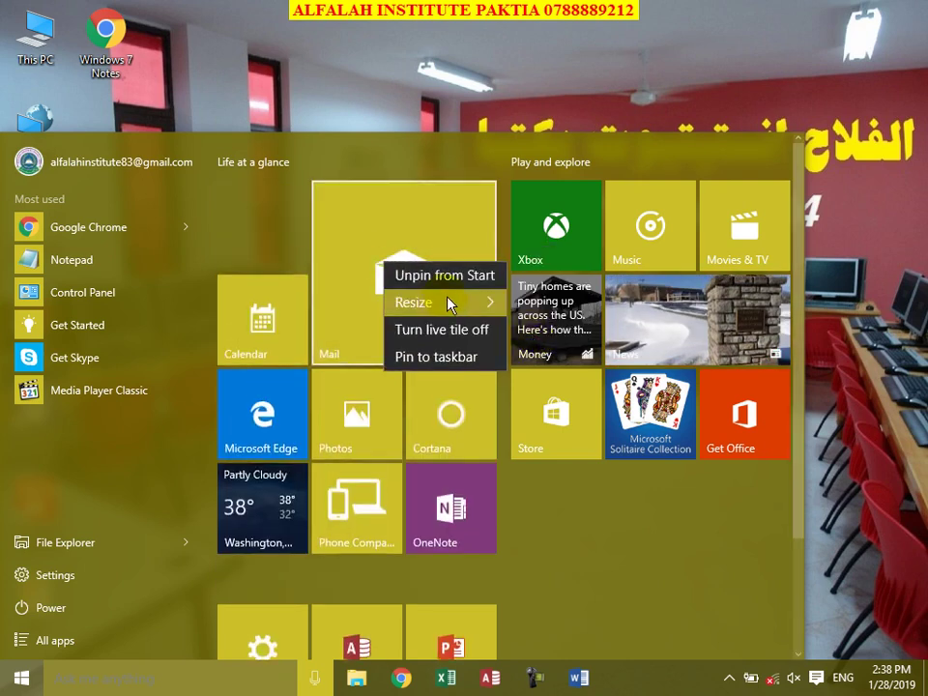
pyautogui.moveTo(477, 303)
pyautogui.click(535, 355)
pyautogui.moveTo(393, 227); pyautogui.dragTo(406, 321)
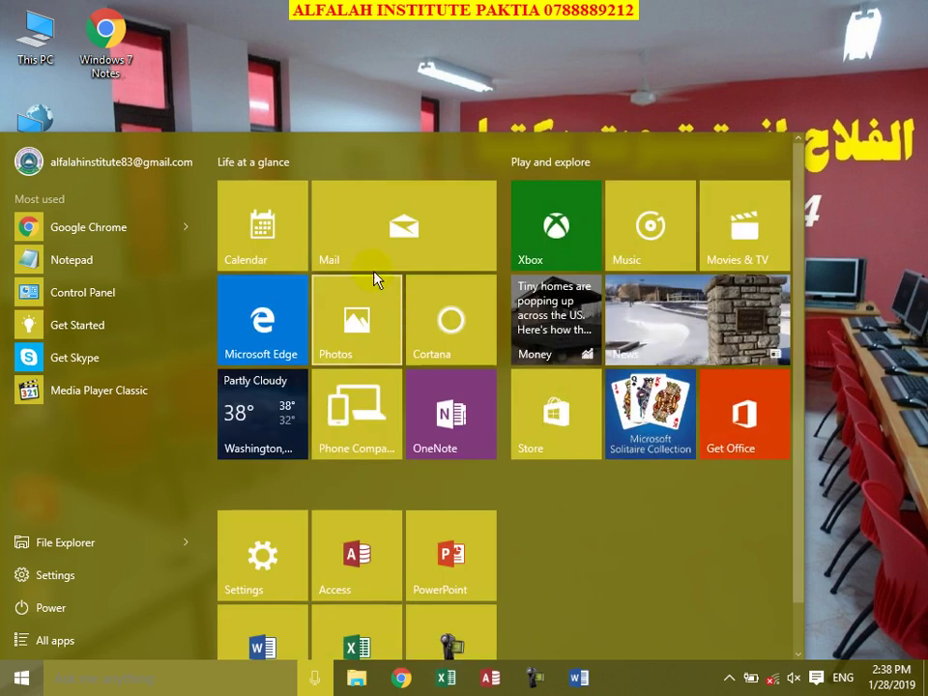
# - Review the options available for the Mail tile, then dismiss them and close Start
pyautogui.rightClick(357, 225)
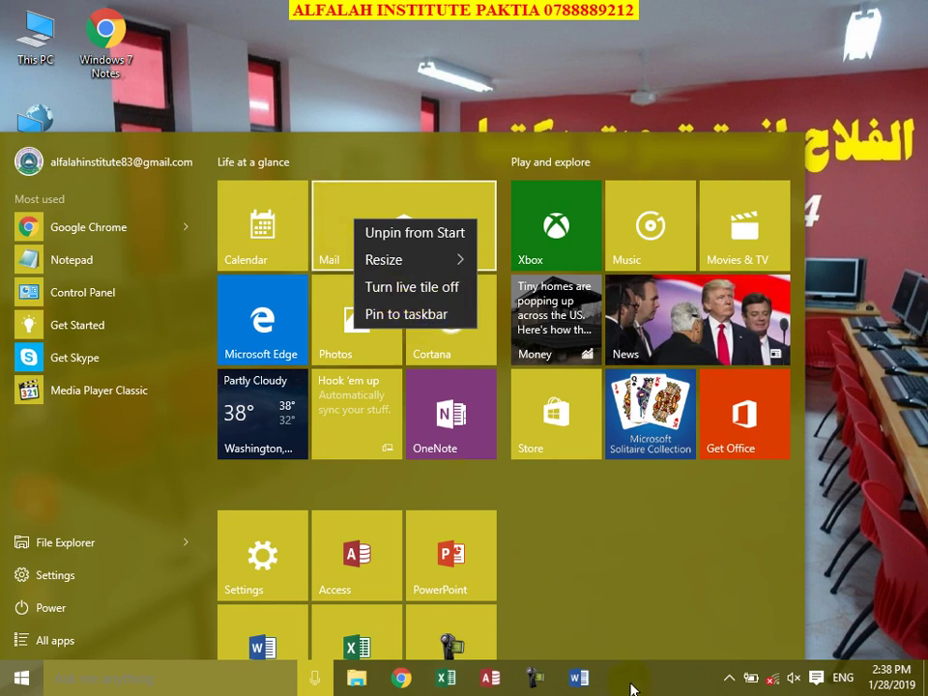
pyautogui.click(591, 513)
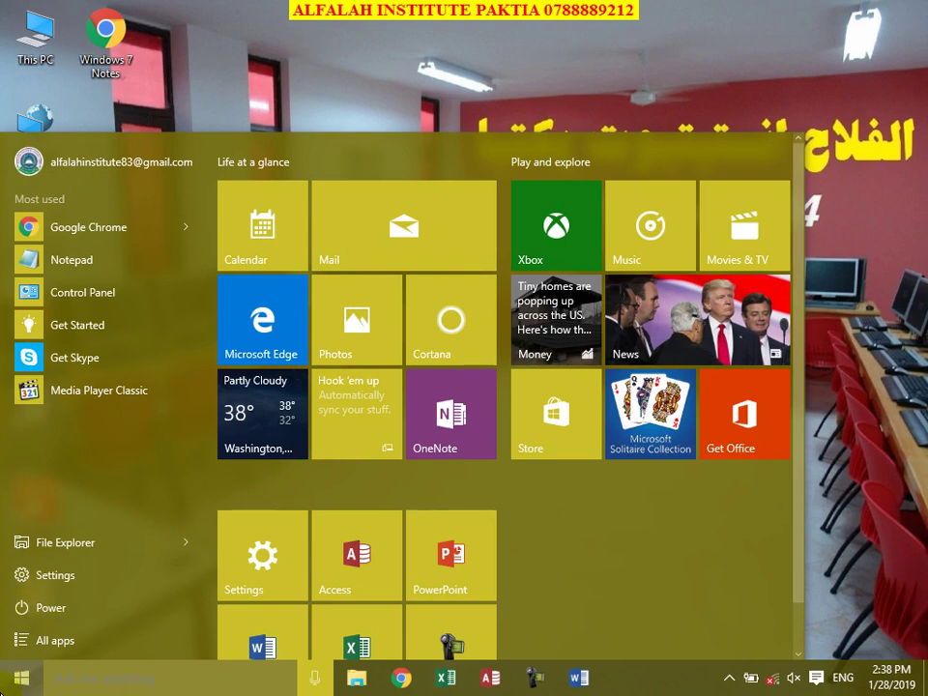
pyautogui.click(8, 686)
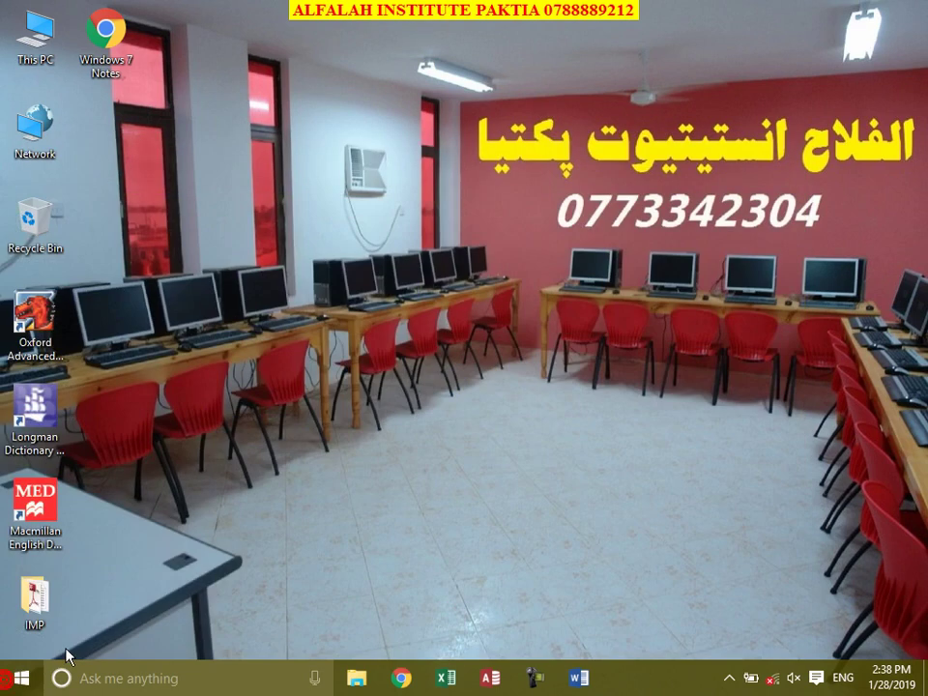
# - Launch Calculator from the full list of apps and switch it to Scientific mode
pyautogui.click(19, 679)
pyautogui.click(58, 640)
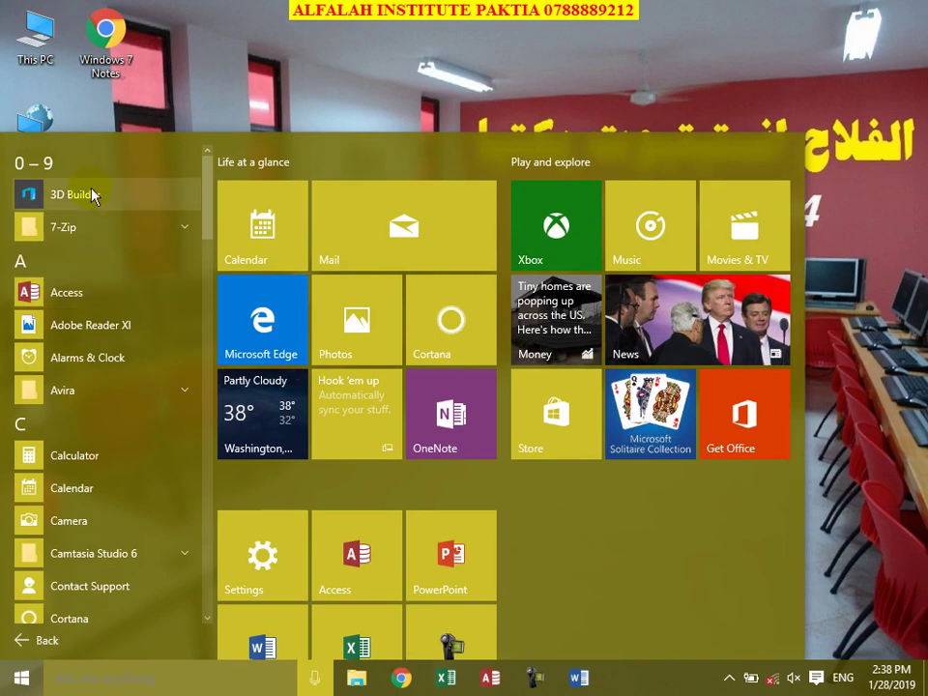
pyautogui.scroll(-1, 67, 209)
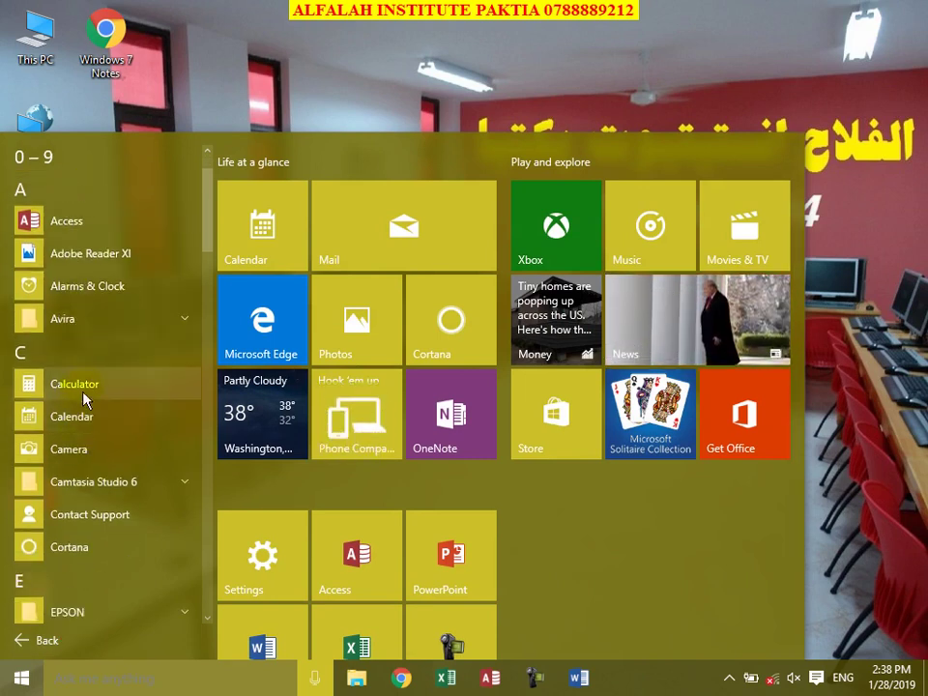
pyautogui.click(77, 383)
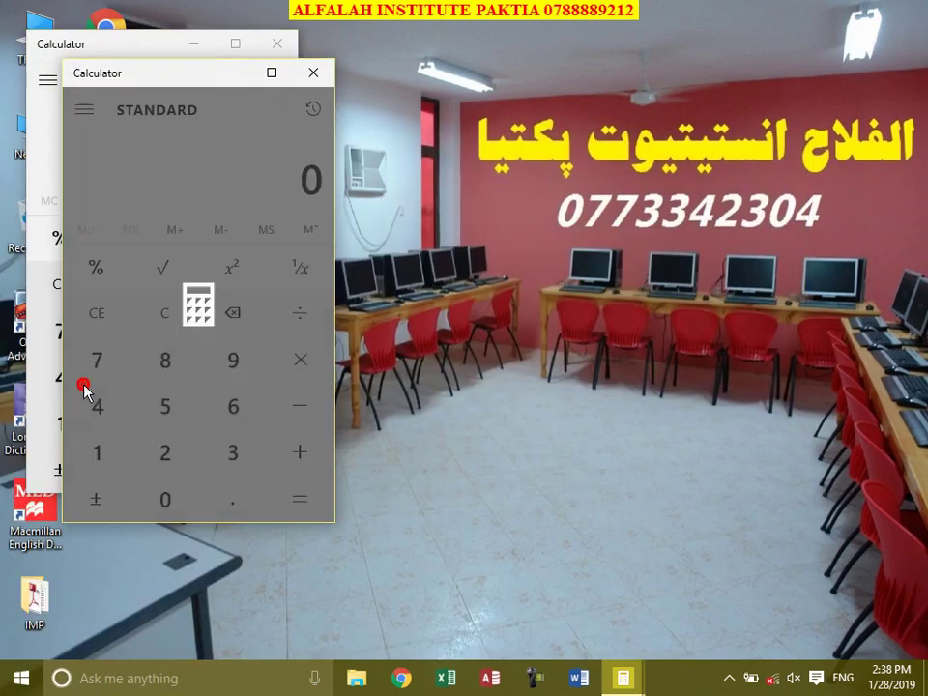
pyautogui.moveTo(230, 81); pyautogui.dragTo(439, 58)
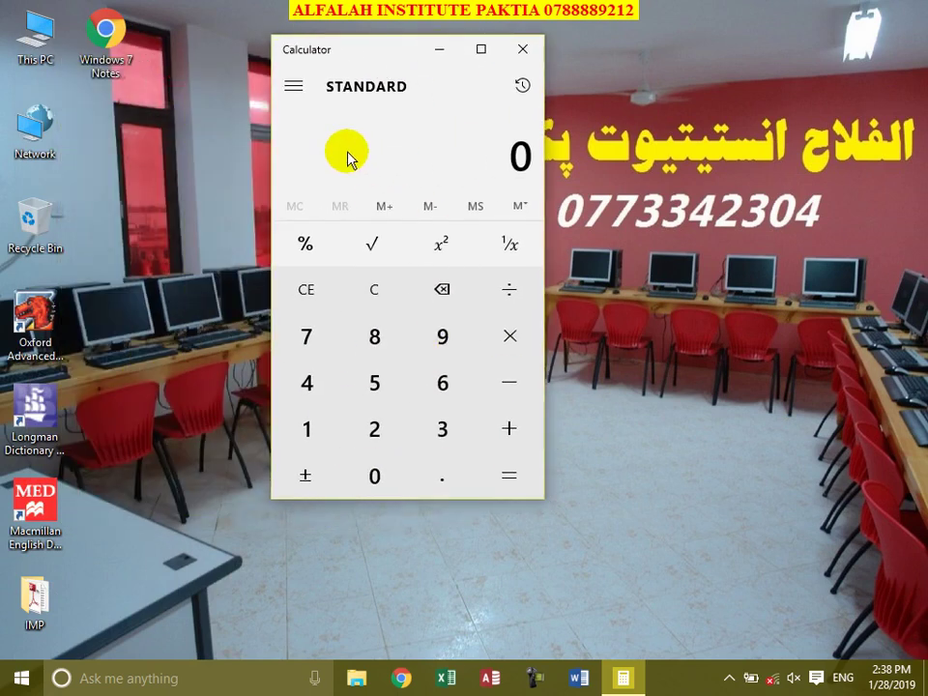
pyautogui.click(295, 91)
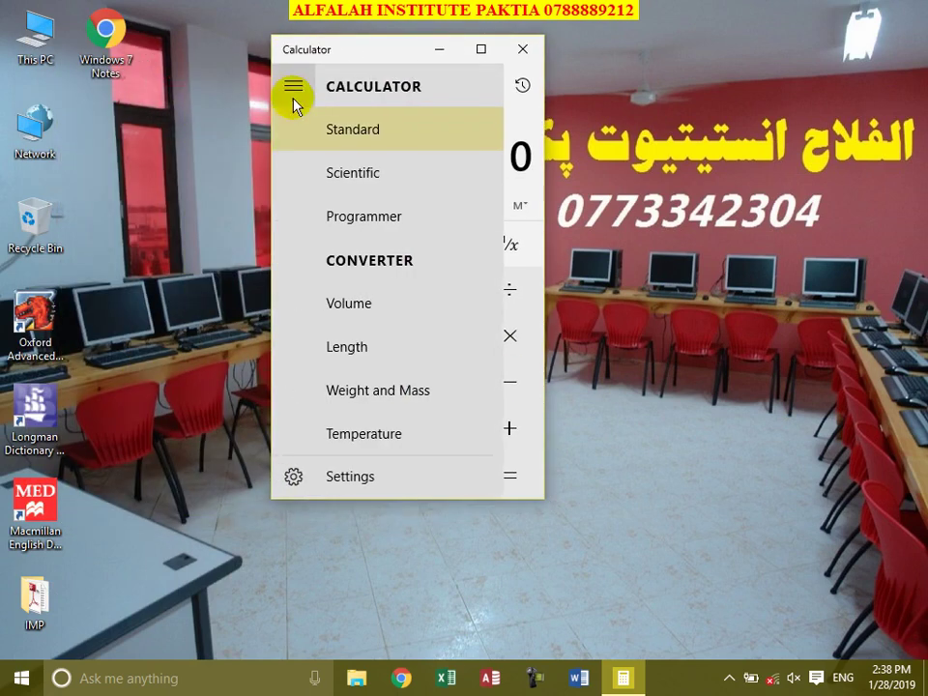
pyautogui.click(329, 189)
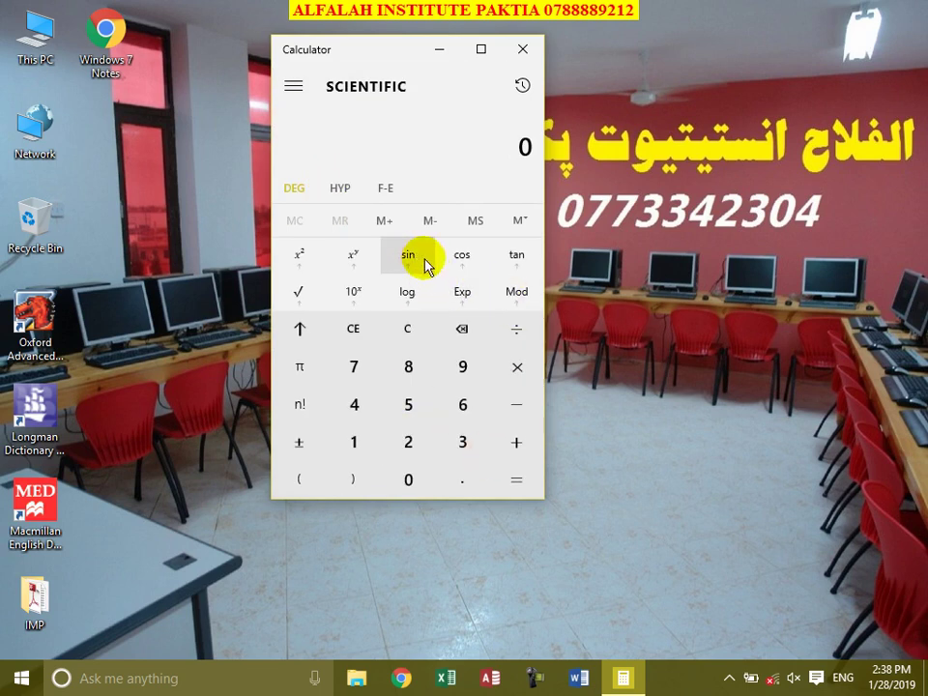
# - Switch Calculator to the Angle converter and review its available input units, leaving Degrees selected
pyautogui.click(297, 91)
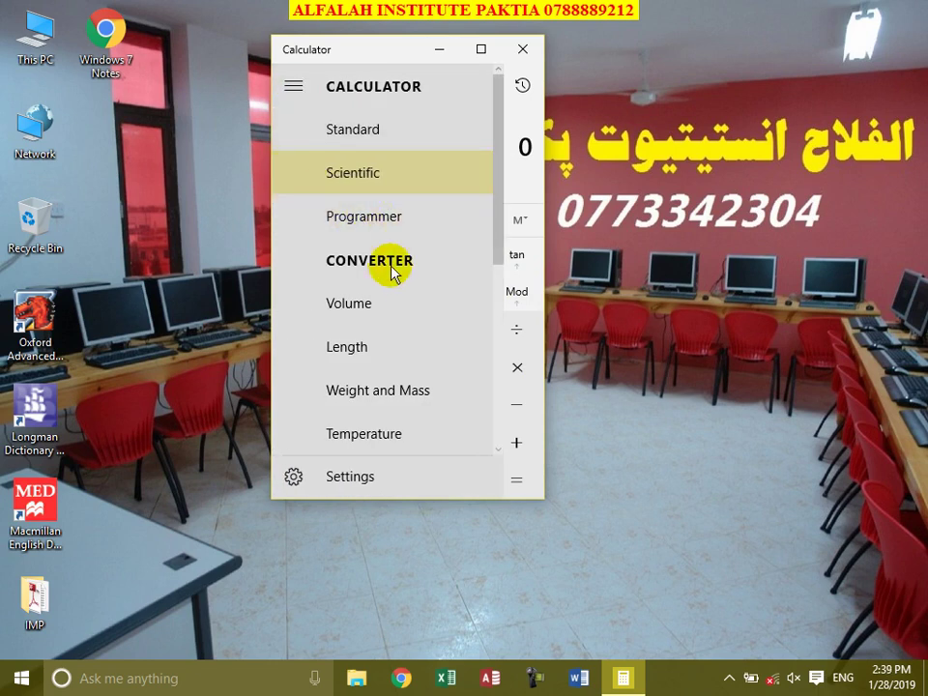
pyautogui.scroll(-5, 377, 292)
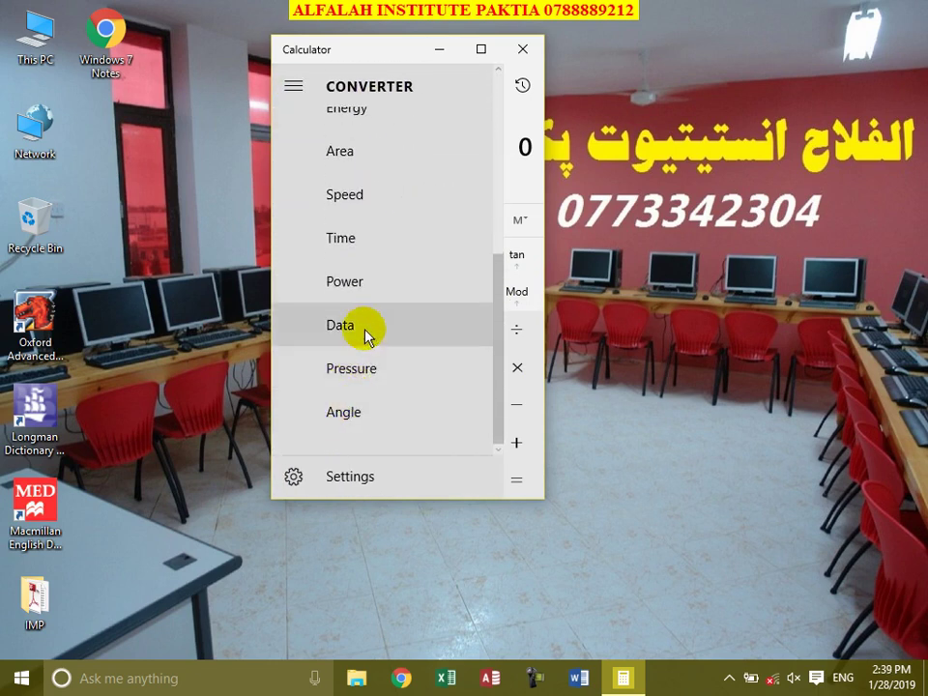
pyautogui.click(345, 429)
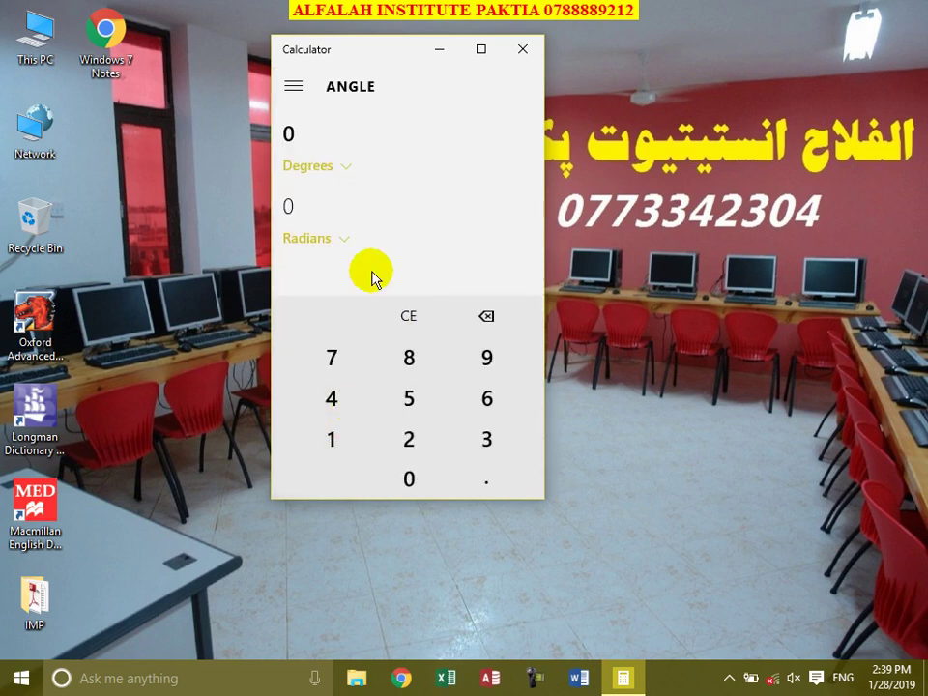
pyautogui.click(348, 175)
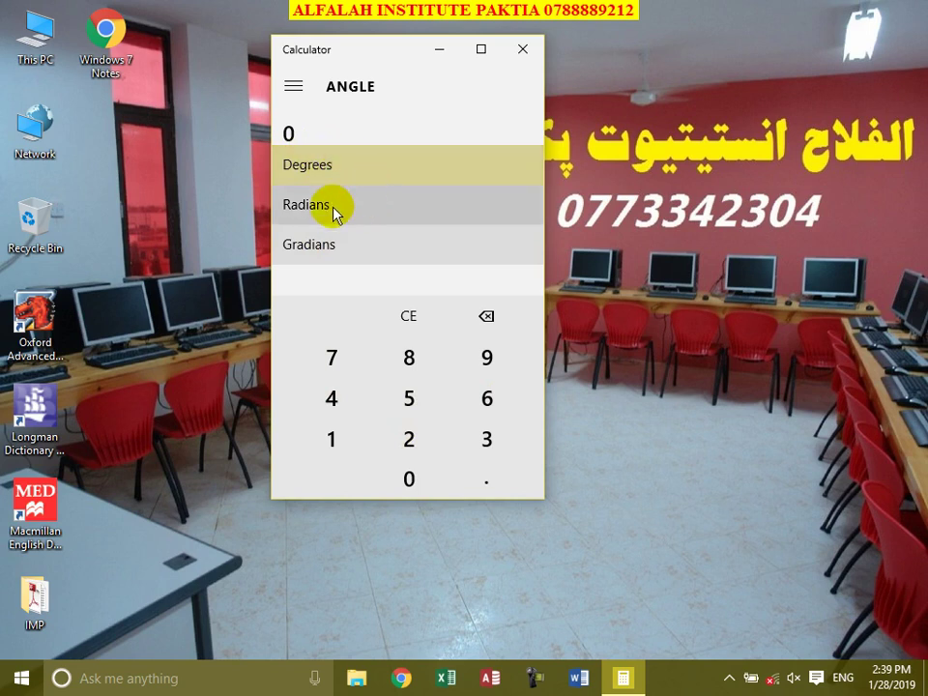
pyautogui.click(366, 54)
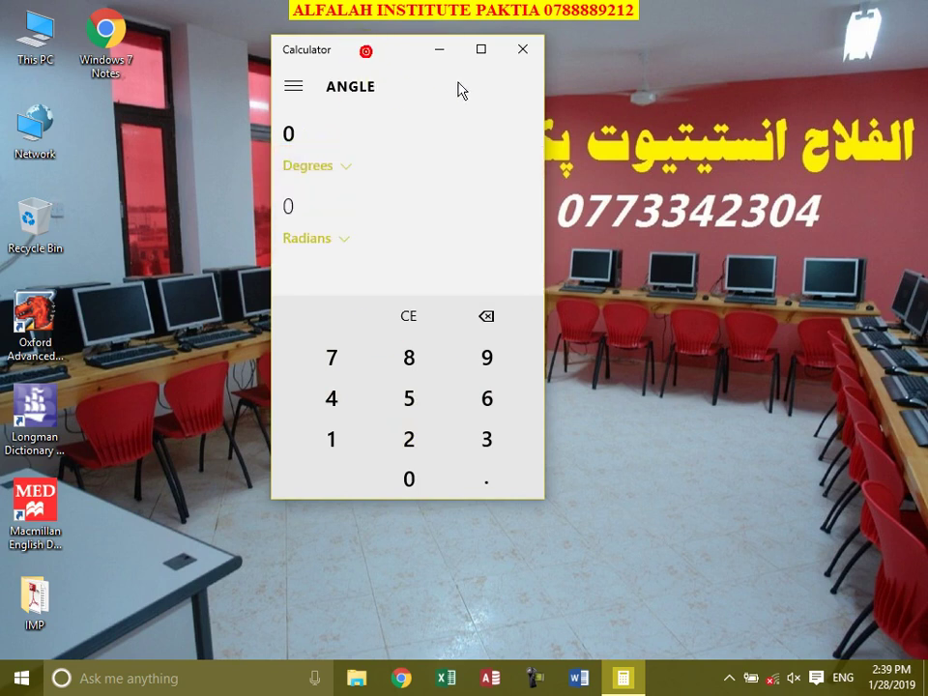
# - Return Calculator to Standard mode and close it
pyautogui.click(300, 87)
pyautogui.scroll(5, 333, 165)
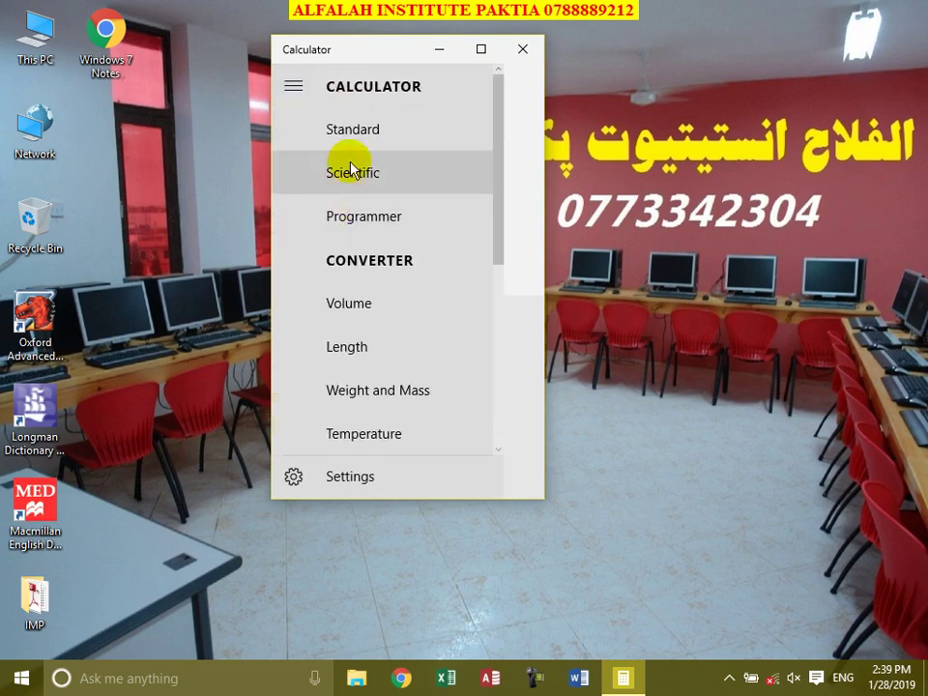
pyautogui.click(354, 130)
pyautogui.click(523, 49)
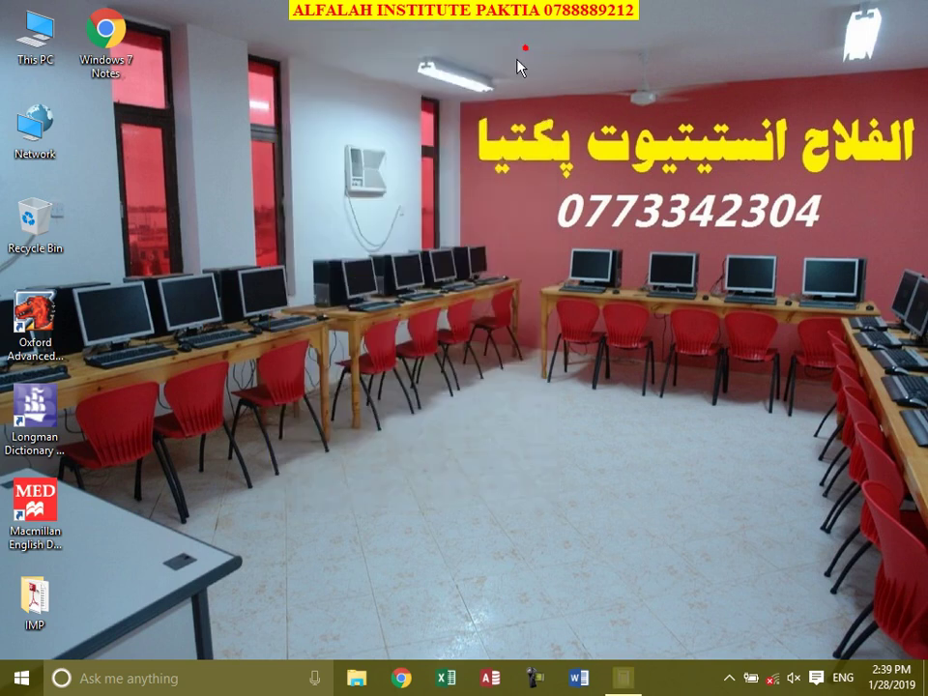
# - Search Windows for "voic" and launch Voice Recorder
pyautogui.click(116, 683)
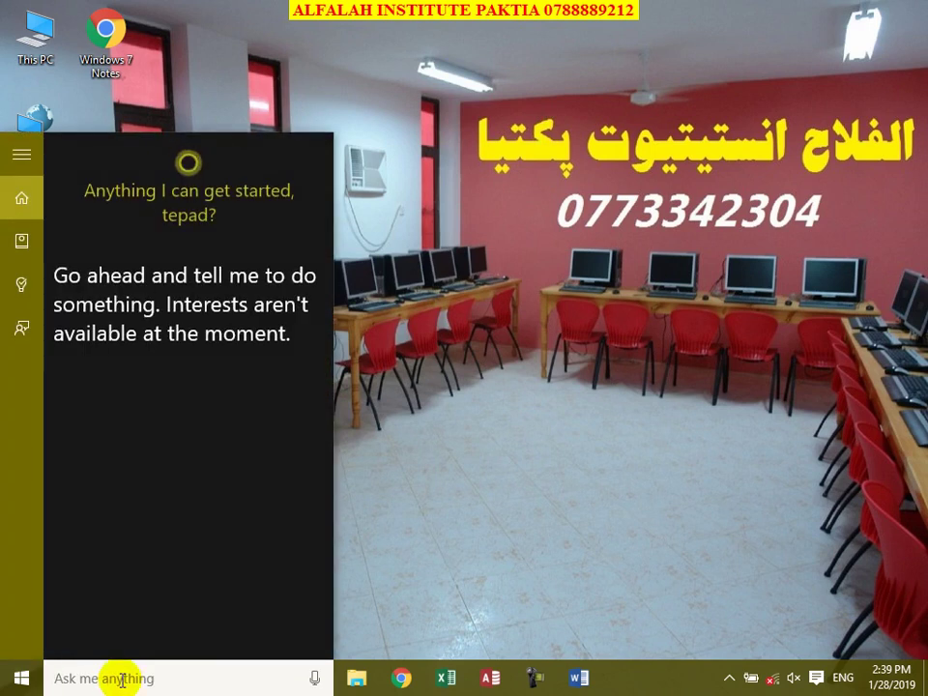
pyautogui.write('vo')
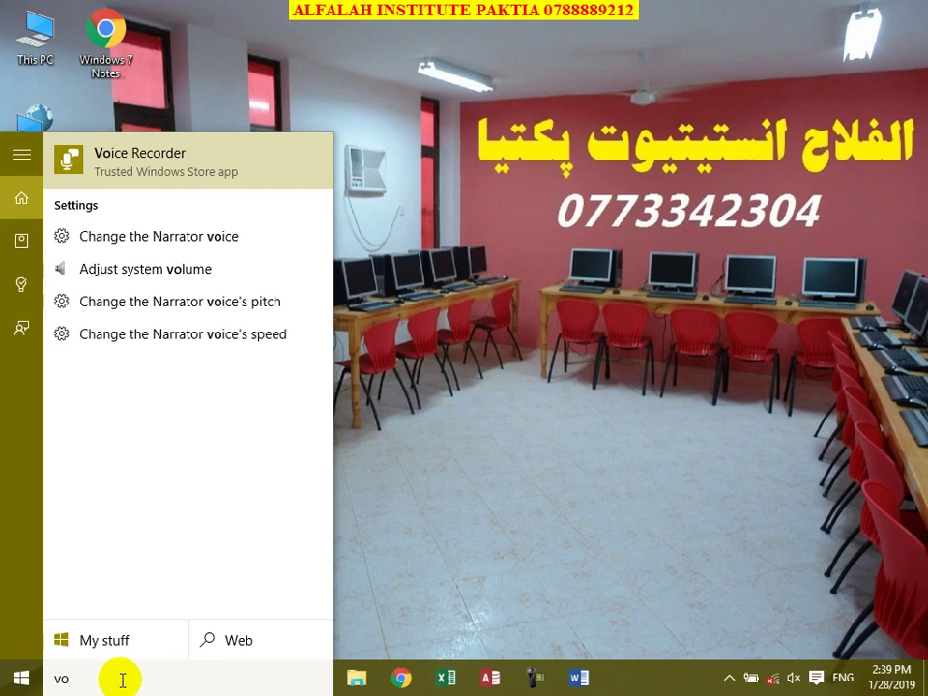
pyautogui.write('ic')
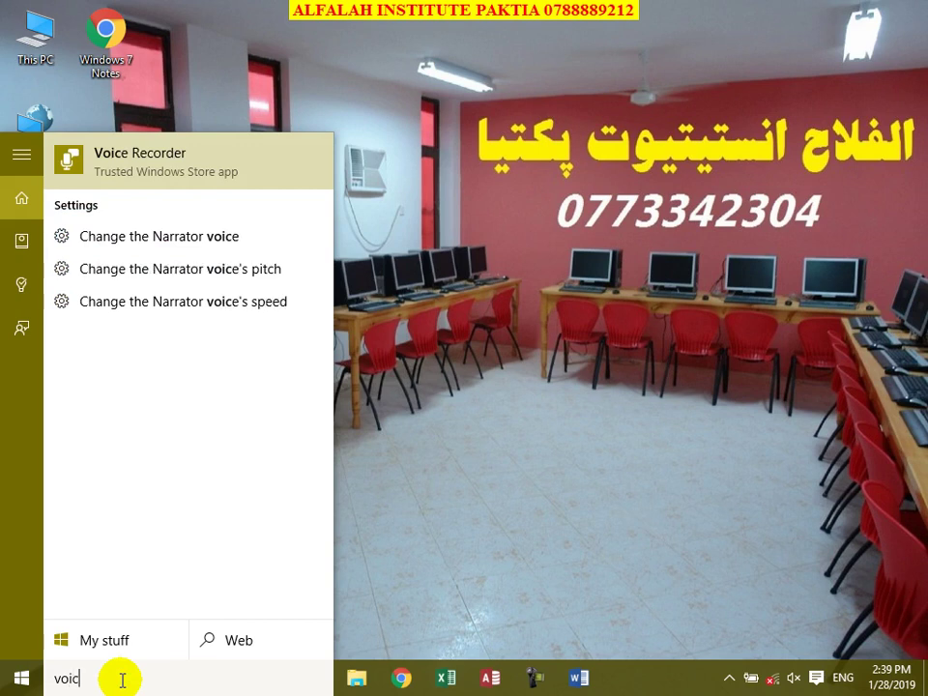
pyautogui.click(150, 162)
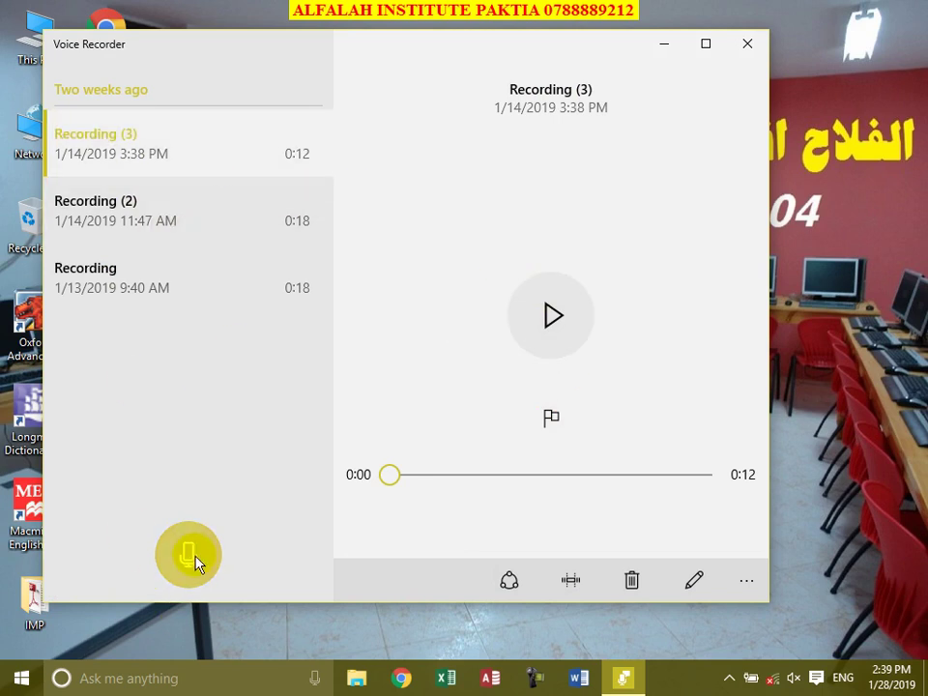
# - Make a new voice recording, pausing and resuming it once before stopping
pyautogui.click(188, 554)
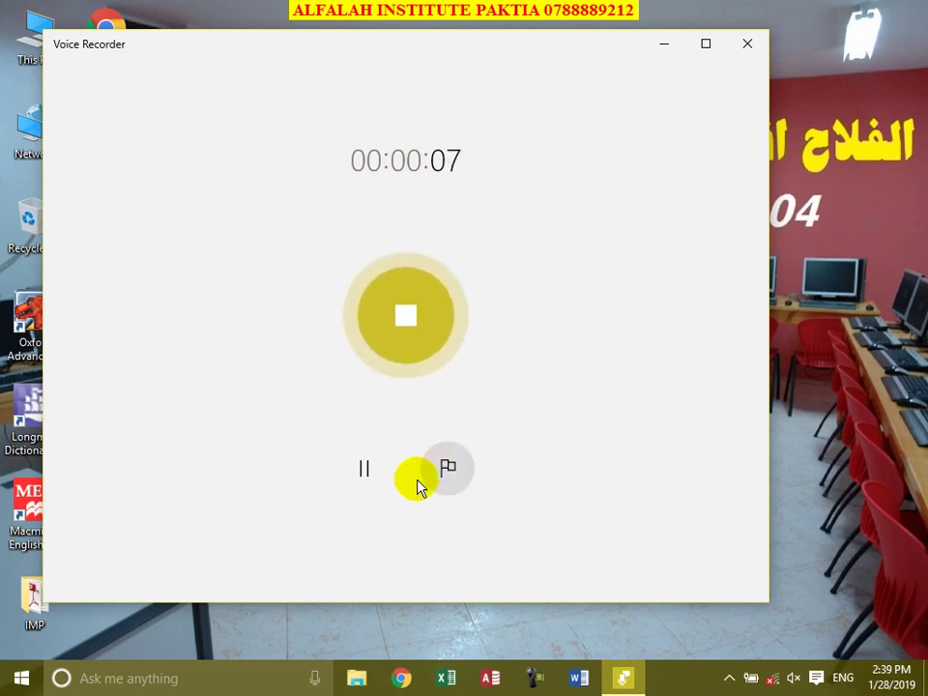
pyautogui.doubleClick(362, 473)
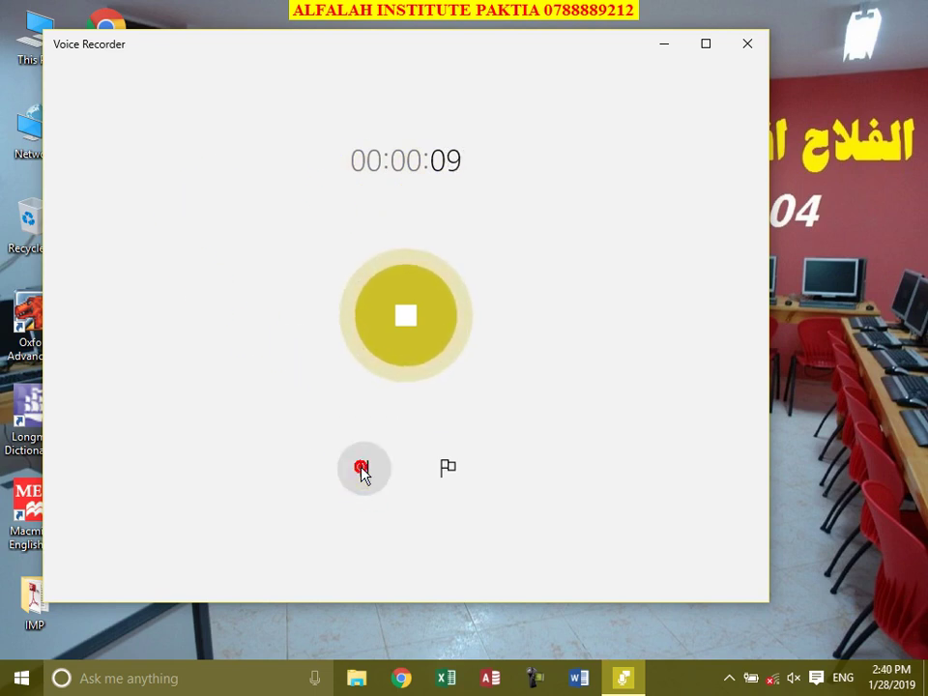
pyautogui.click(363, 479)
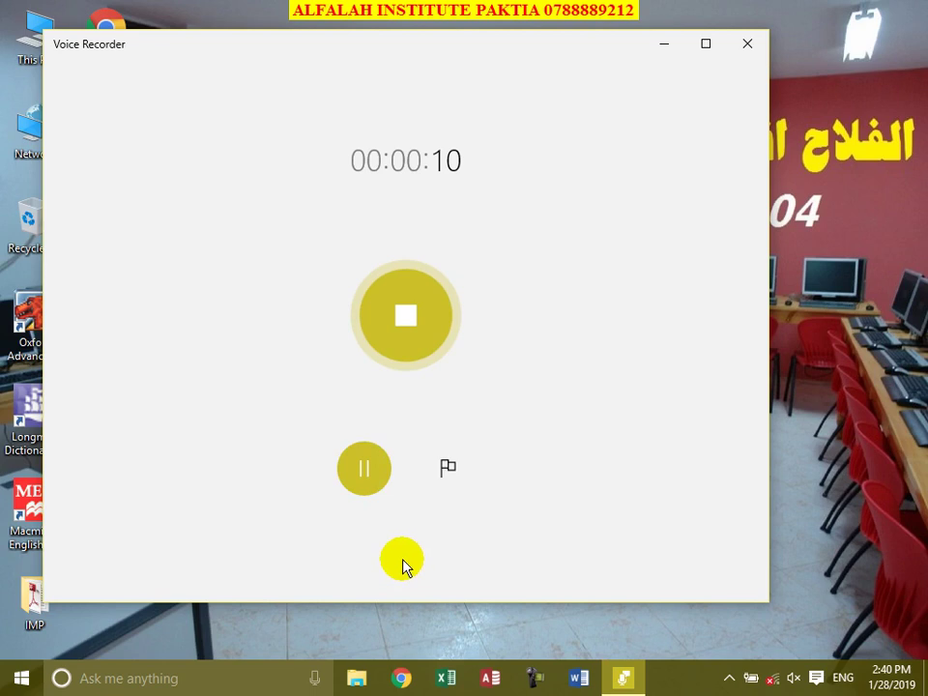
pyautogui.click(367, 483)
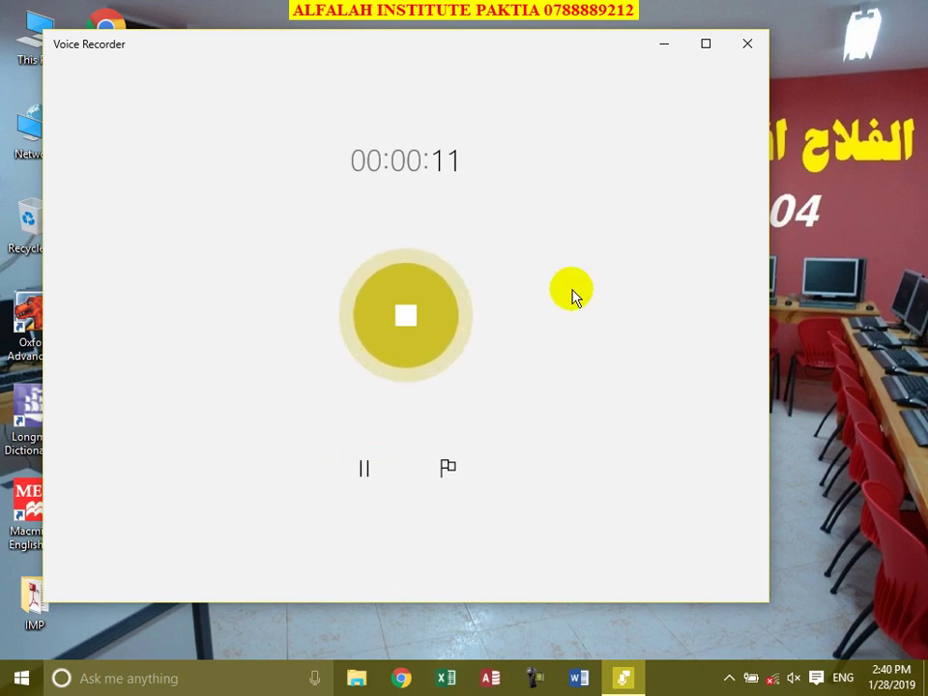
pyautogui.click(409, 324)
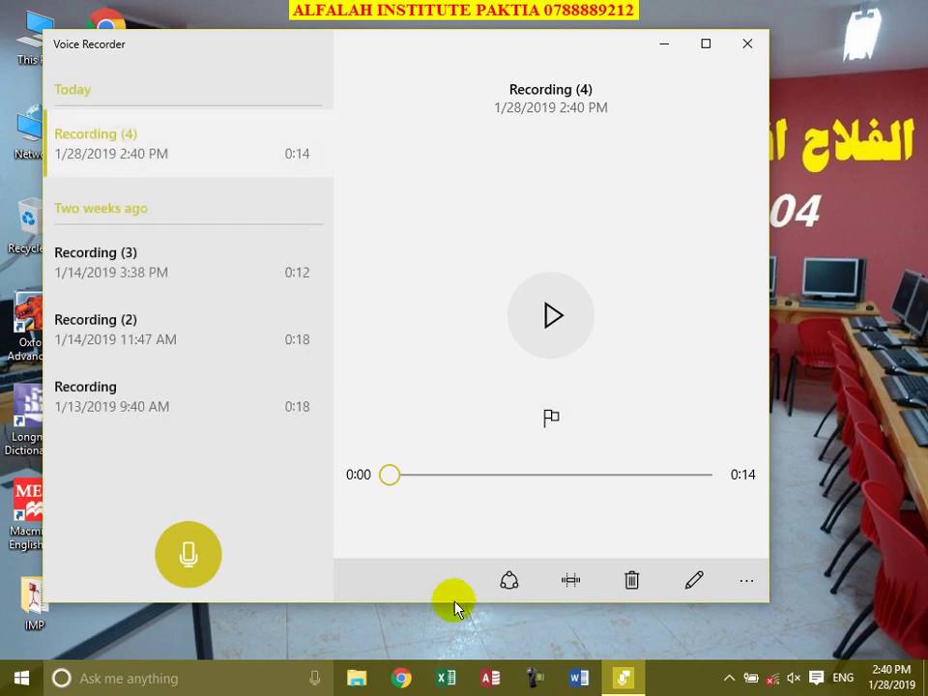
# - Play back the newest recording and mute the system sound during playback
pyautogui.click(128, 133)
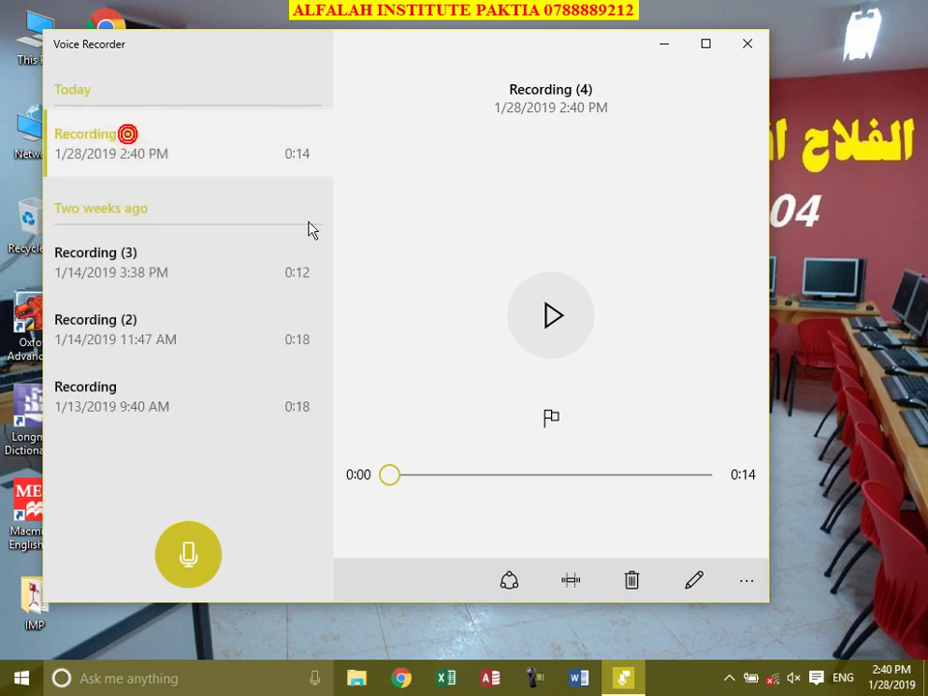
pyautogui.click(554, 319)
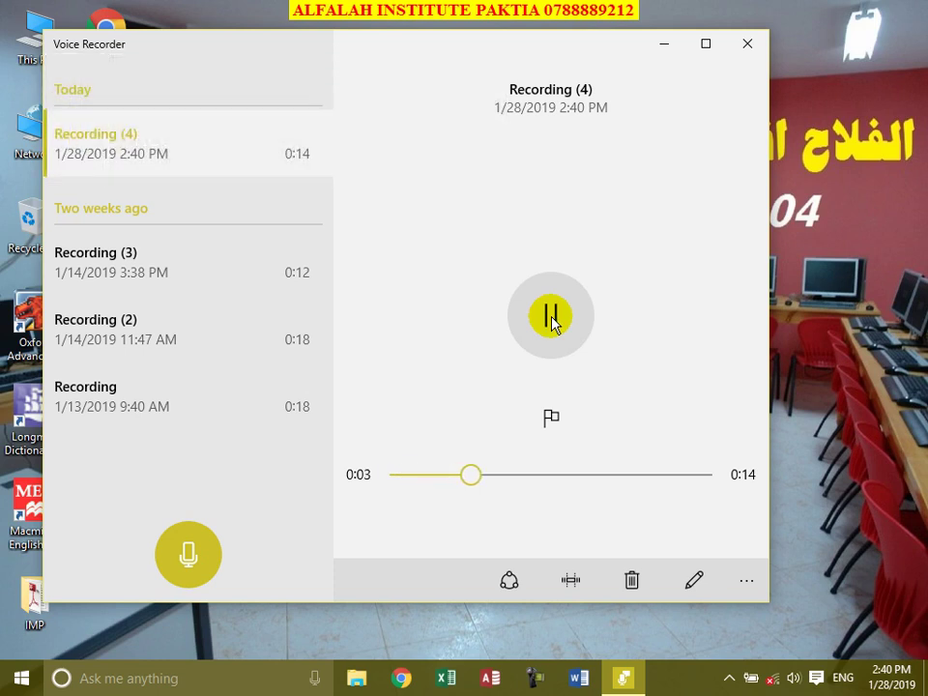
pyautogui.press('XF86AudioMute')
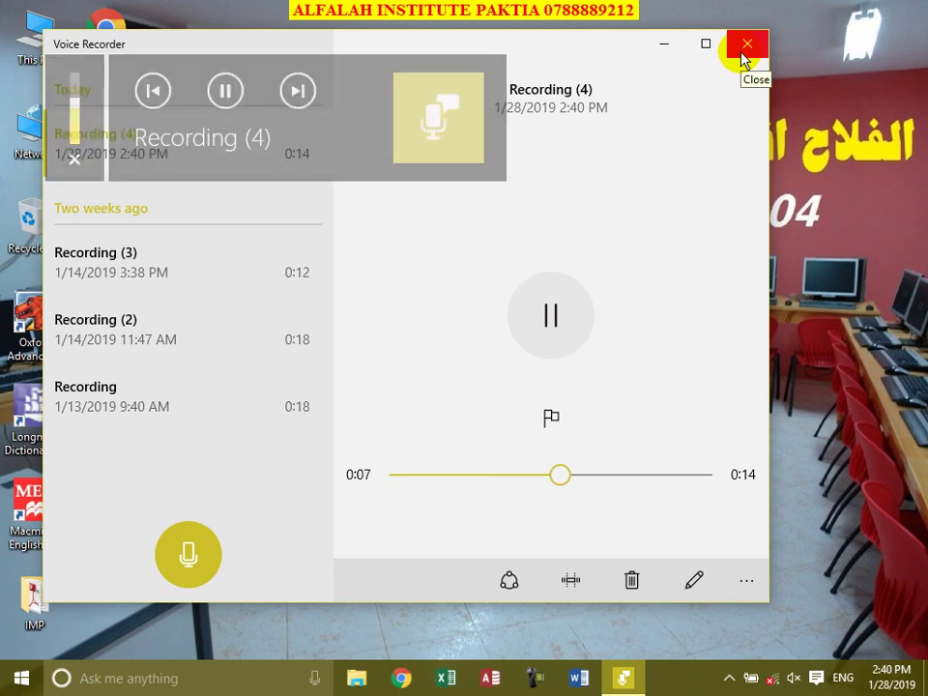
pyautogui.click(739, 59)
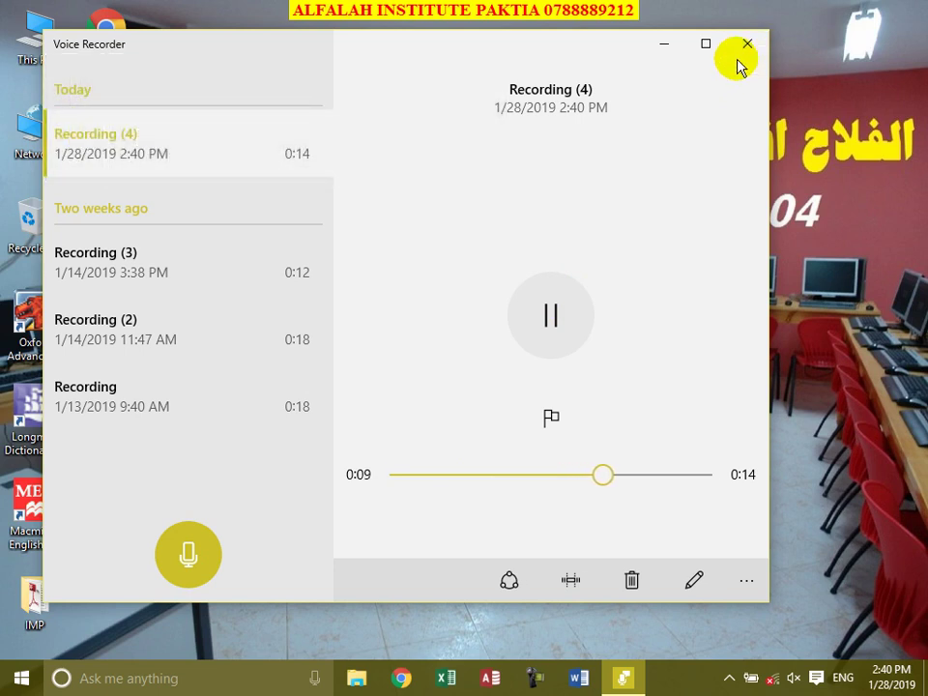
# - Open the newest recording's file location to review the options for its file, and close both File Explorer and Voice Recorder
pyautogui.rightClick(107, 143)
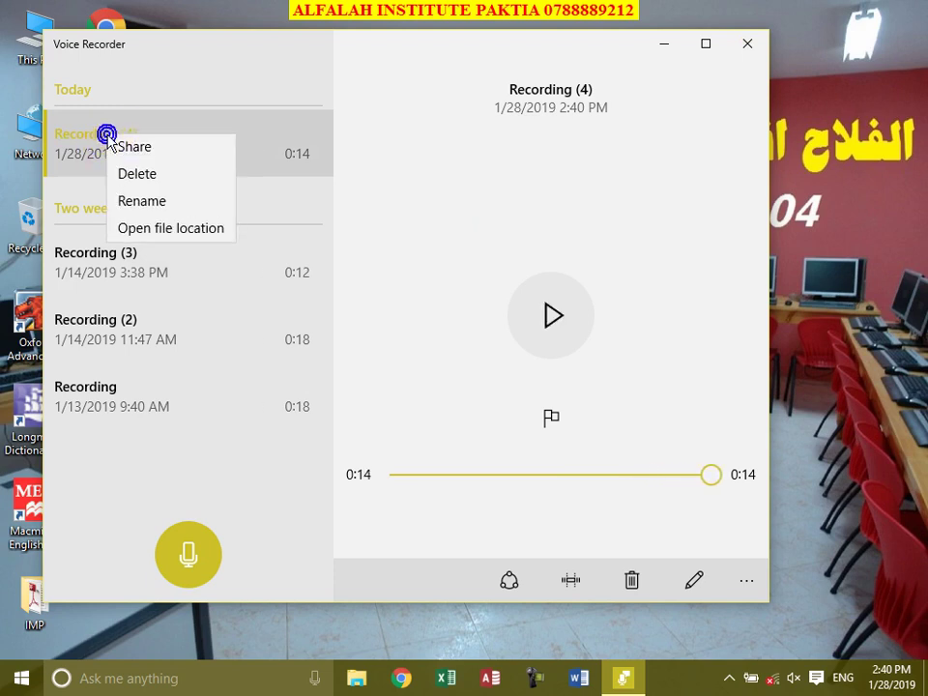
pyautogui.click(184, 232)
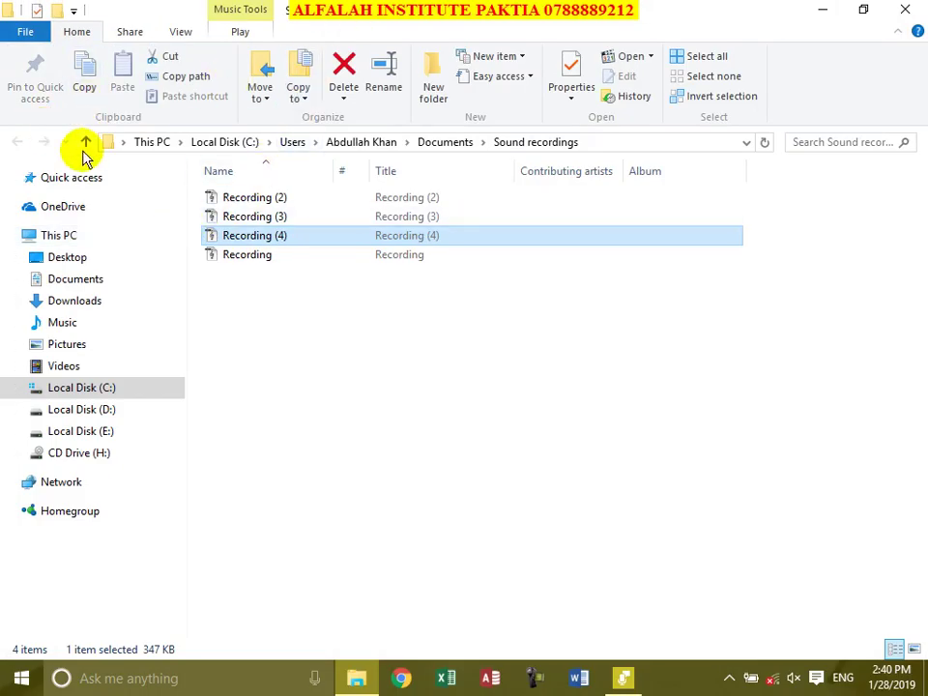
pyautogui.rightClick(251, 238)
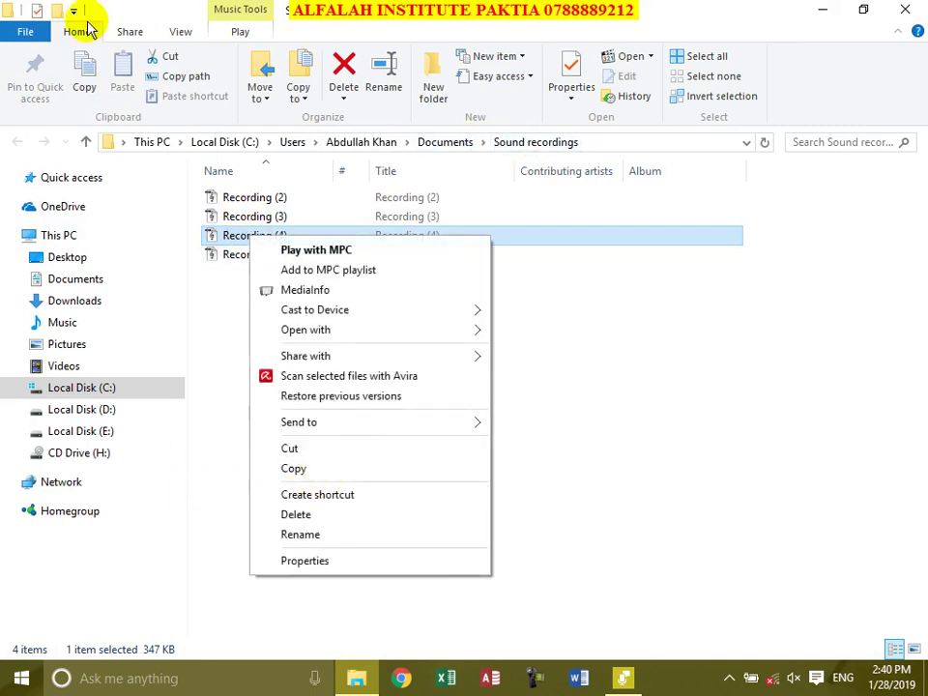
pyautogui.click(669, 451)
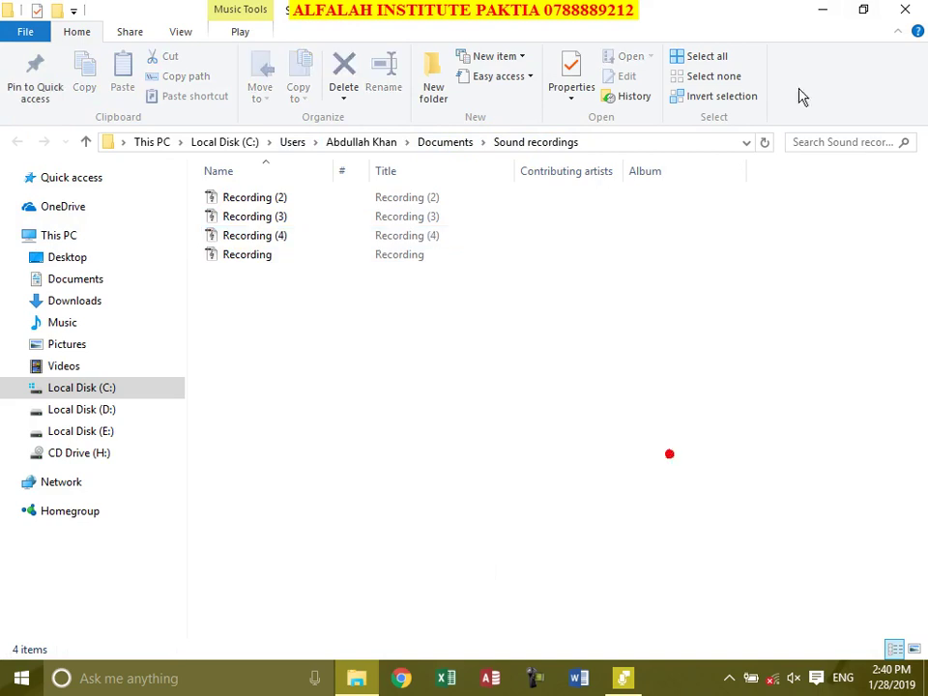
pyautogui.click(905, 8)
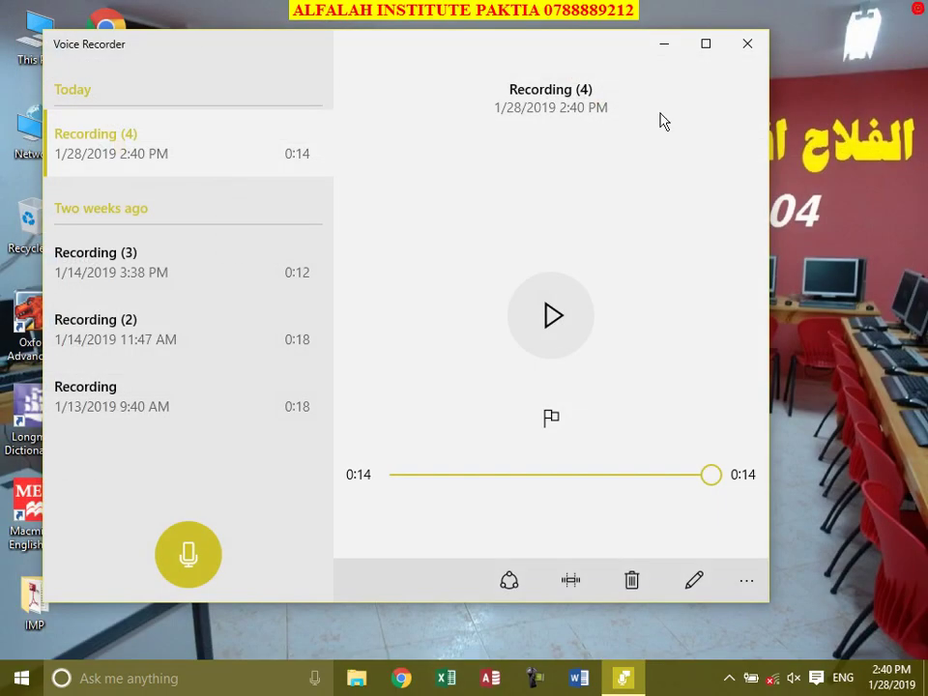
pyautogui.click(749, 44)
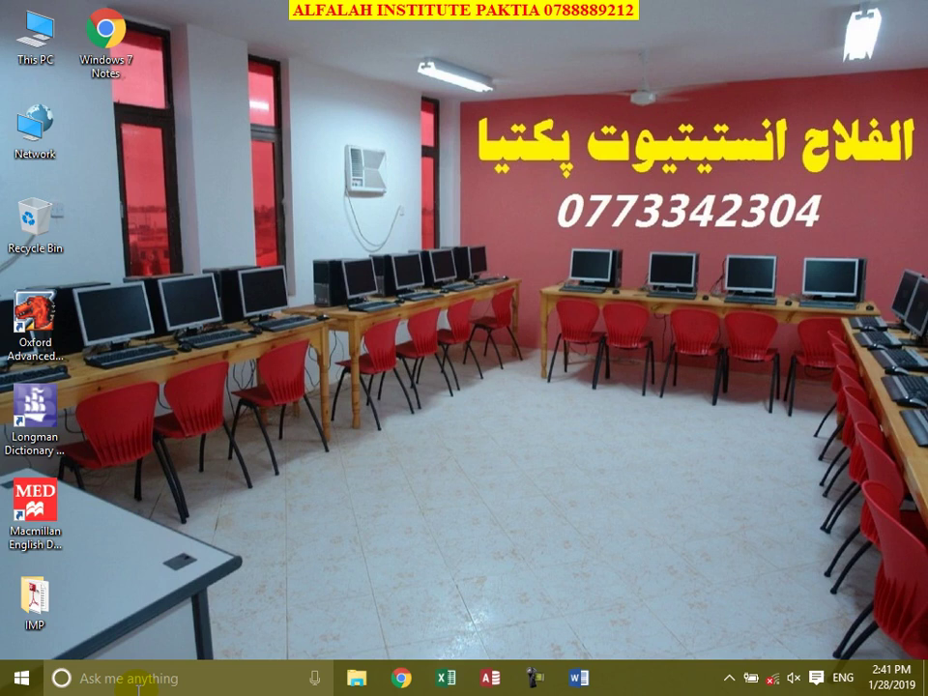
# - Use Cortana's voice input to open Word, unmute the system sound, and close Word
pyautogui.click(311, 683)
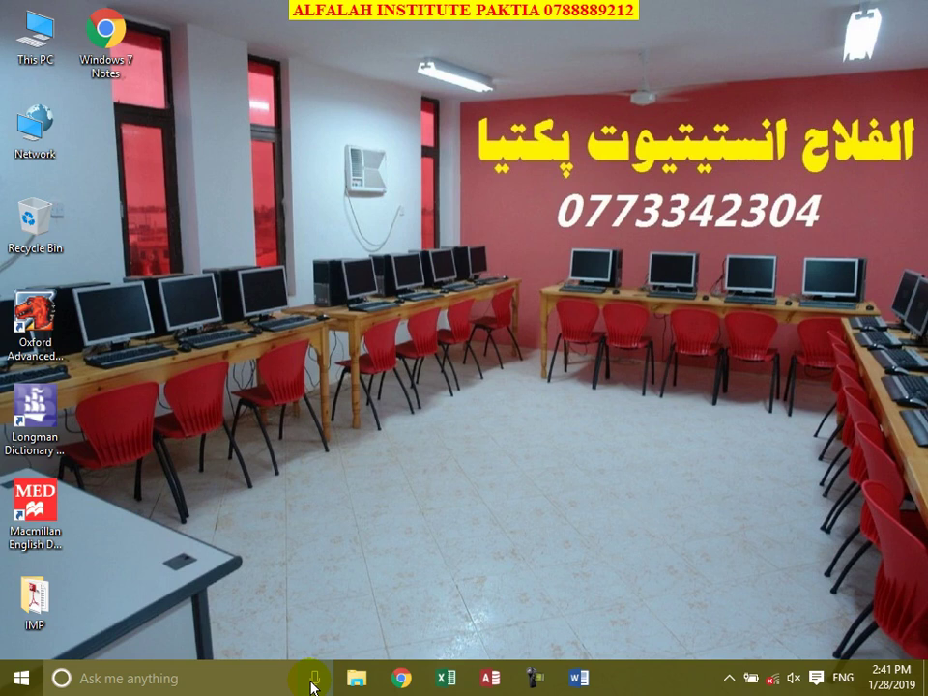
pyautogui.click(312, 682)
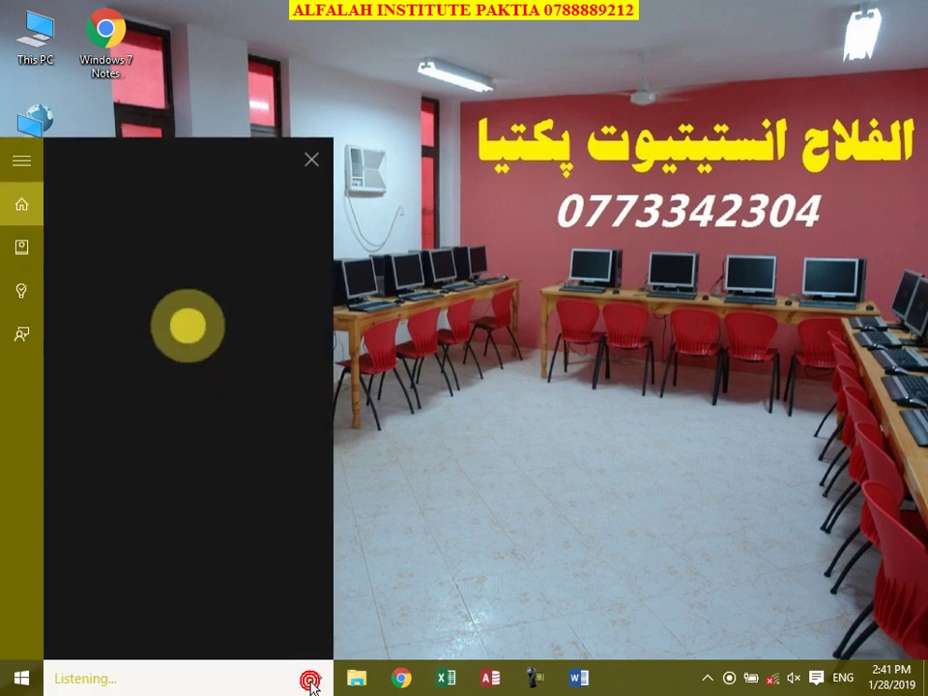
pyautogui.write('wdohhric')
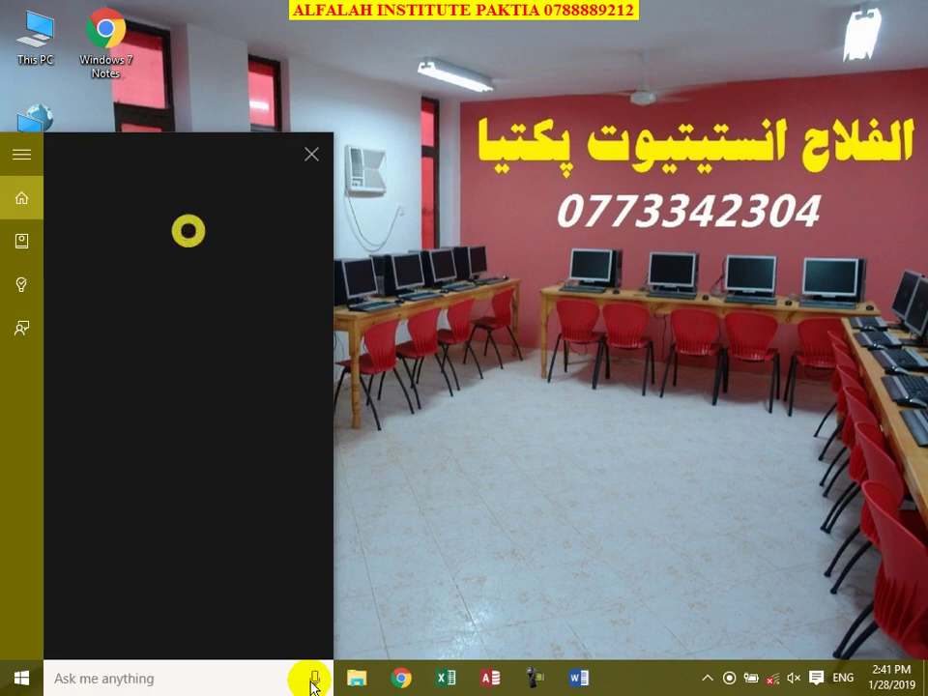
pyautogui.press('XF86AudioMute')
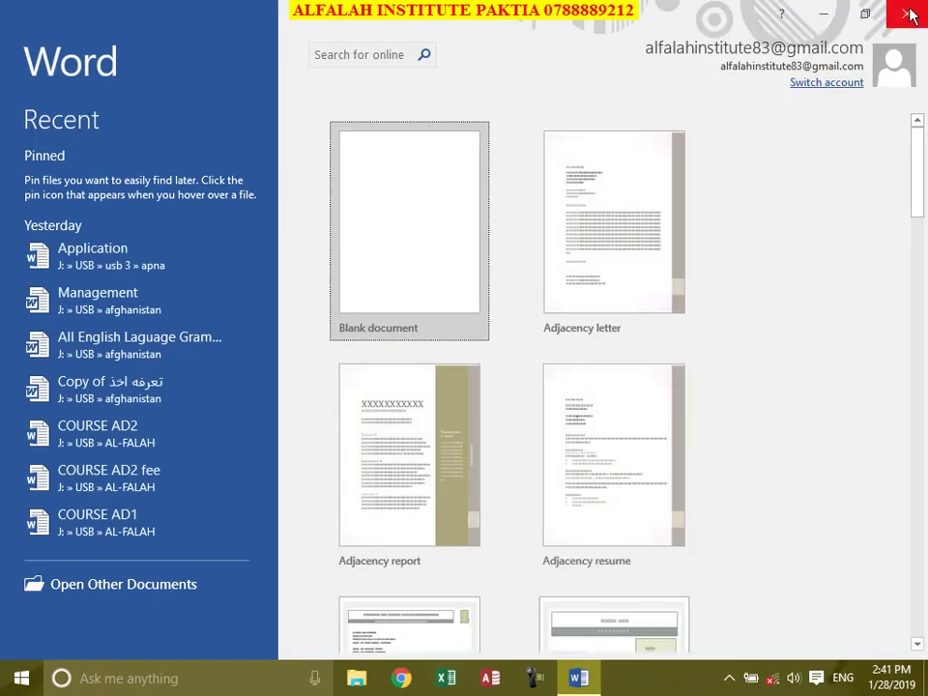
pyautogui.click(912, 13)
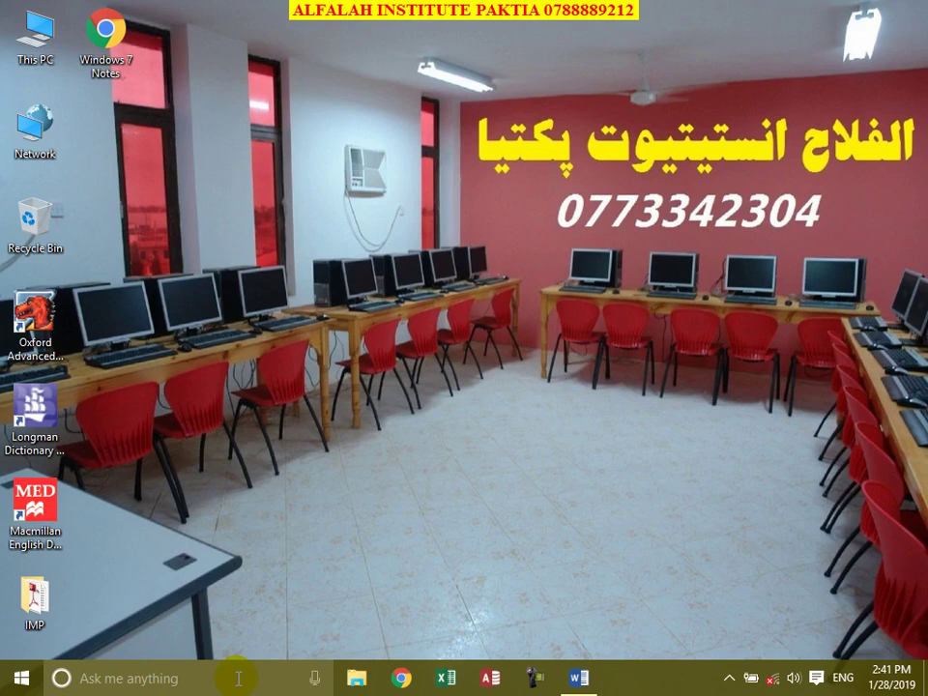
pyautogui.click(316, 683)
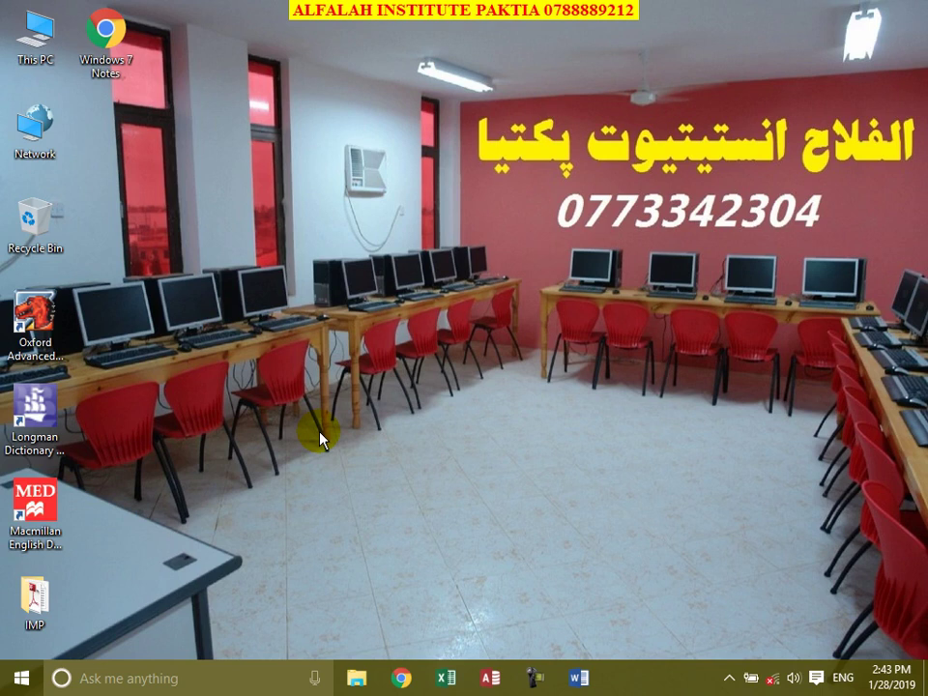
pyautogui.rightClick(633, 41)
pyautogui.click(662, 94)
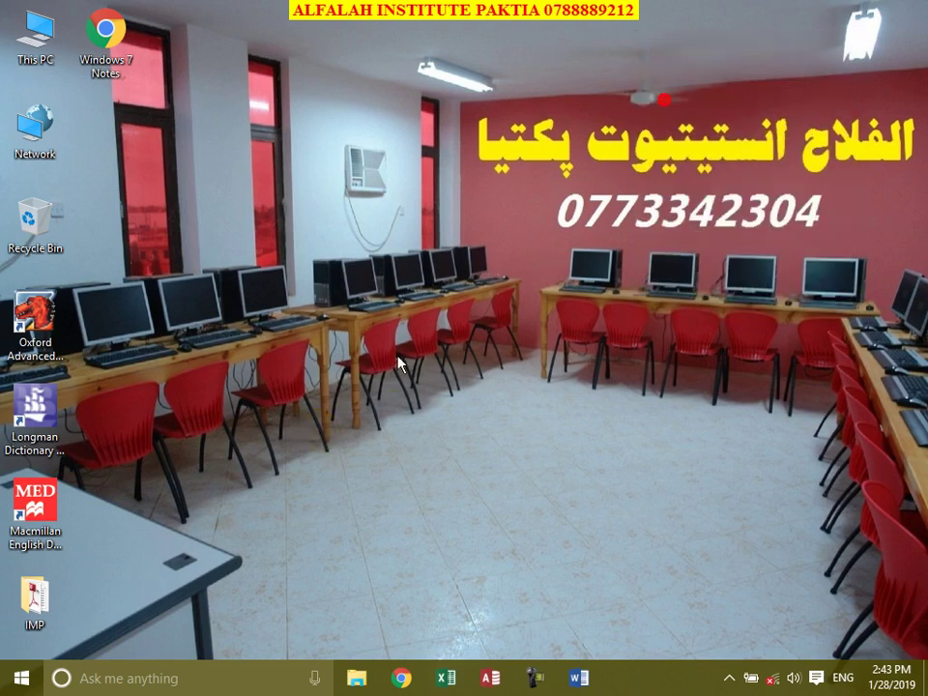